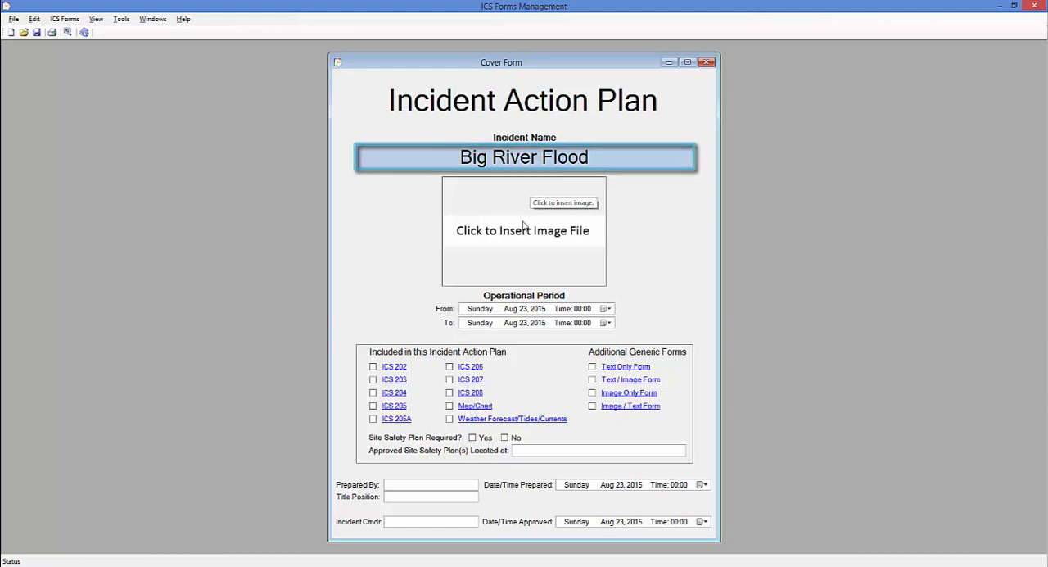
# Insert the US Flag picture from the Documents folder as the cover form's image
pyautogui.click(524, 225)
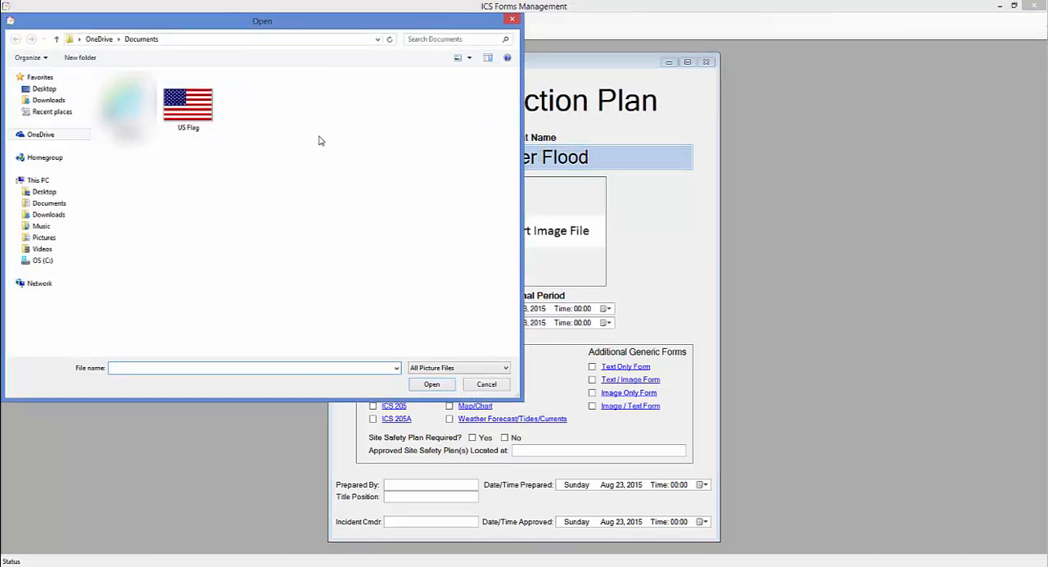
pyautogui.click(209, 115)
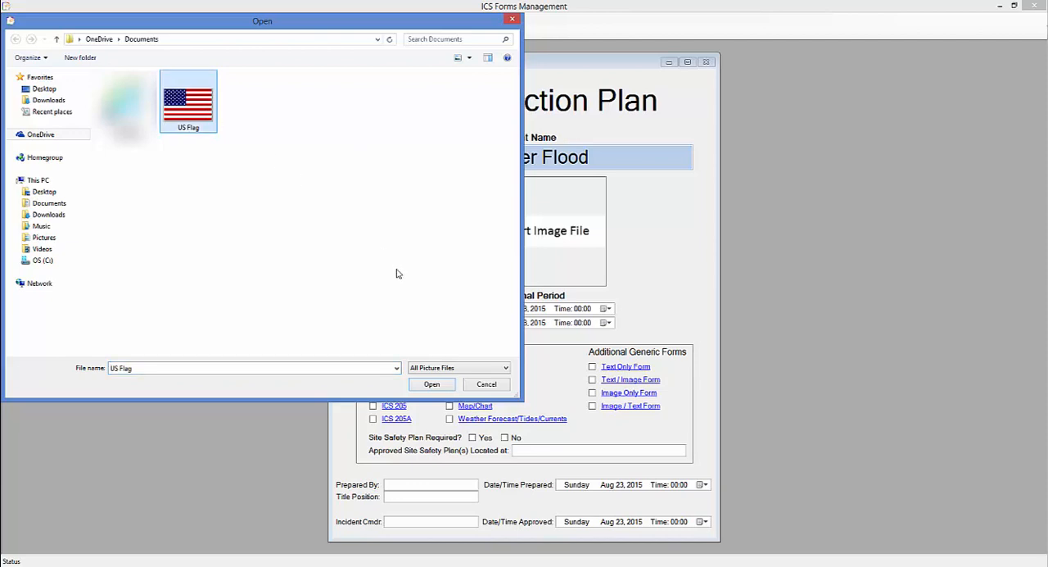
pyautogui.click(432, 384)
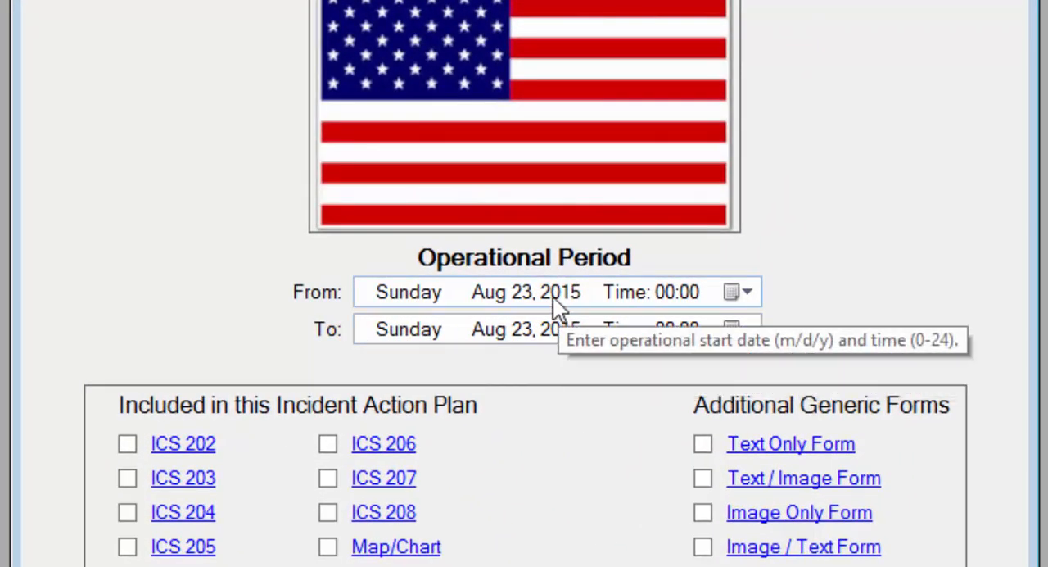
# Set the operational period's start time to 08:00 and its end time to 16:00
pyautogui.click(667, 300)
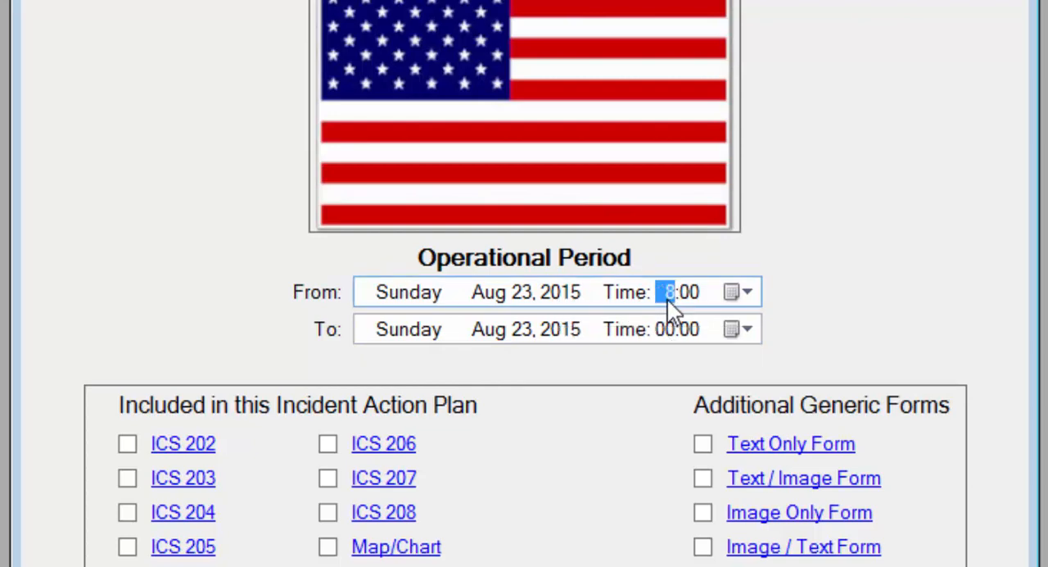
pyautogui.write('8')
pyautogui.press('Tab')
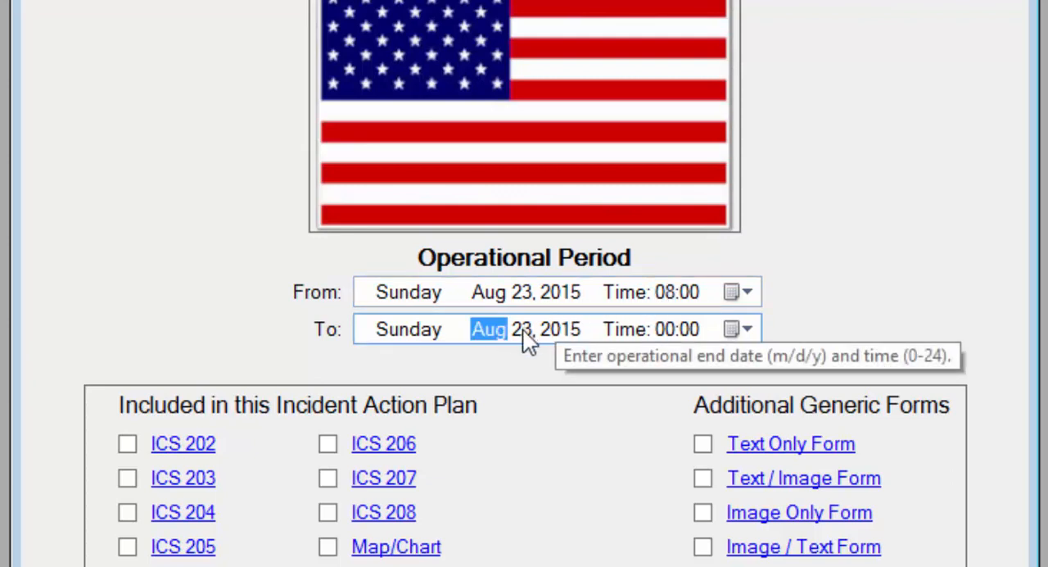
pyautogui.click(670, 332)
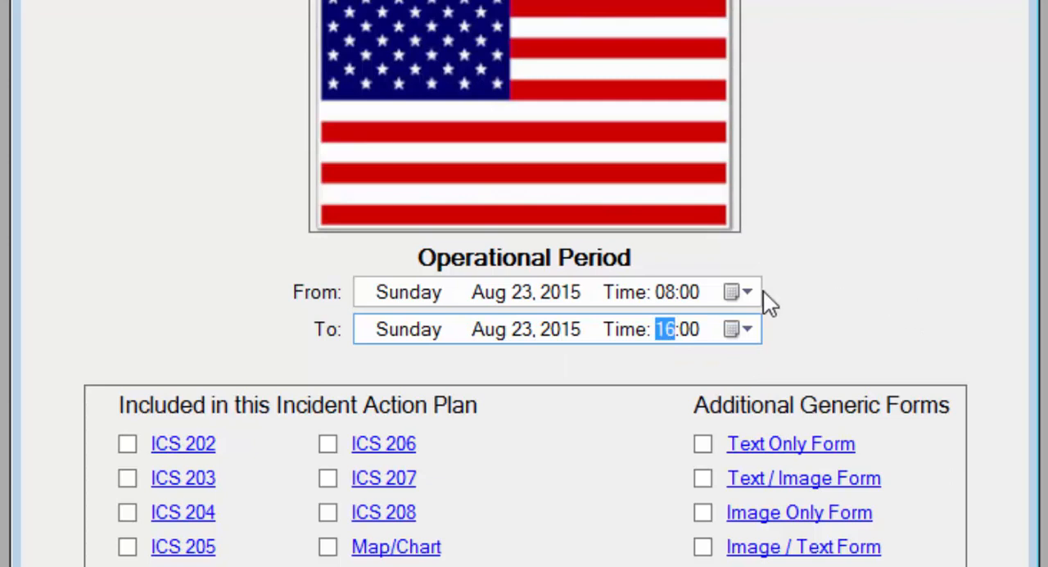
# Try Aug 22, 2015 as the operational period's end date, and return it to Aug 23
pyautogui.click(503, 333)
pyautogui.click(519, 333)
pyautogui.press('Down')
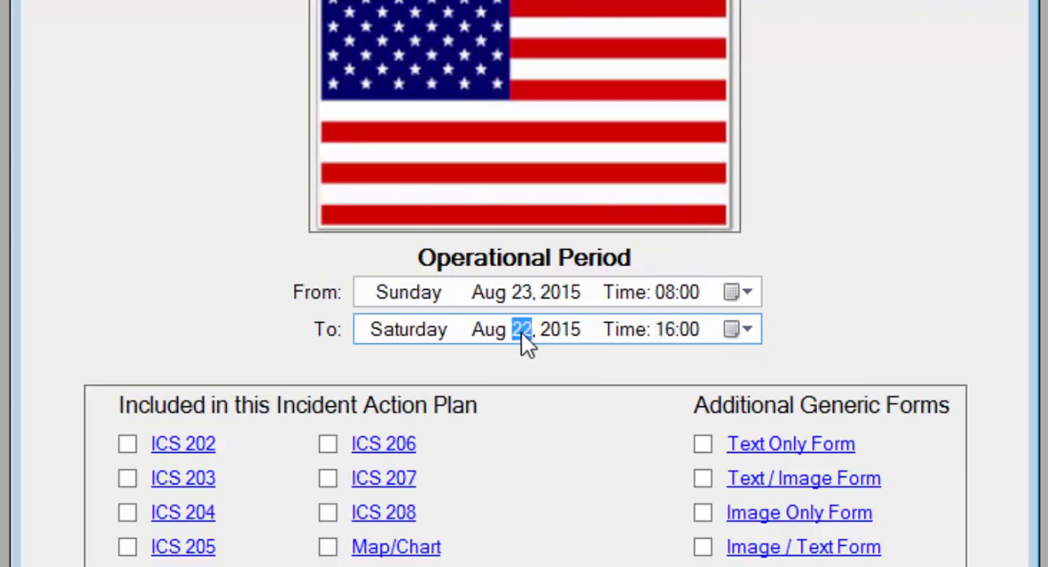
pyautogui.press('Tab')
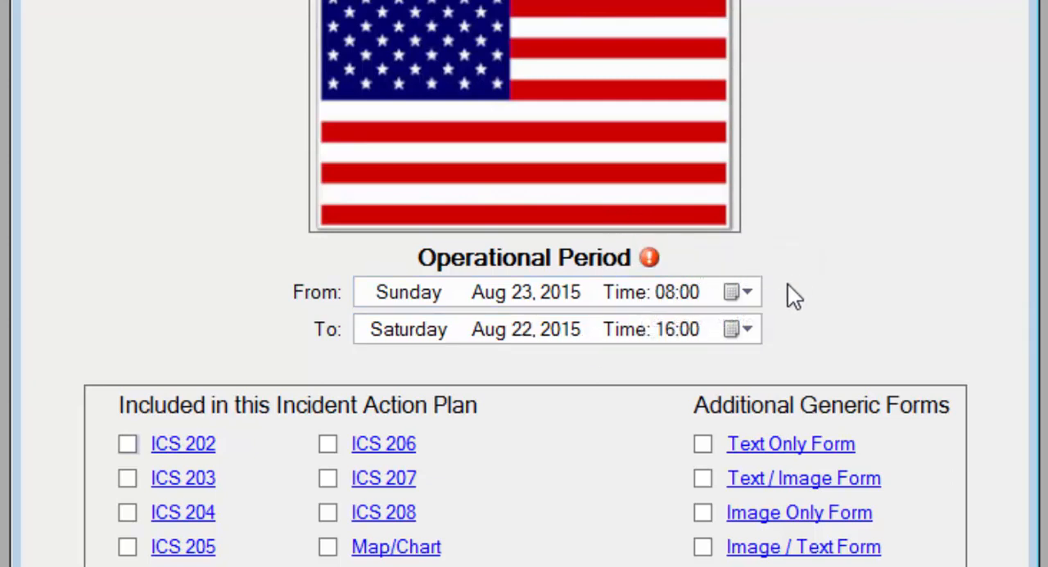
pyautogui.click(521, 328)
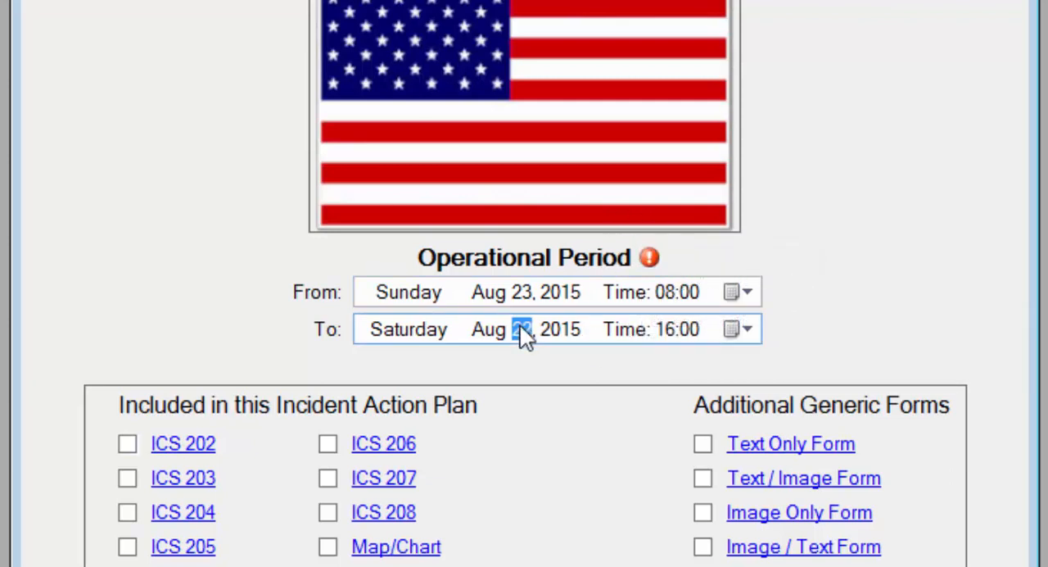
pyautogui.press('Up')
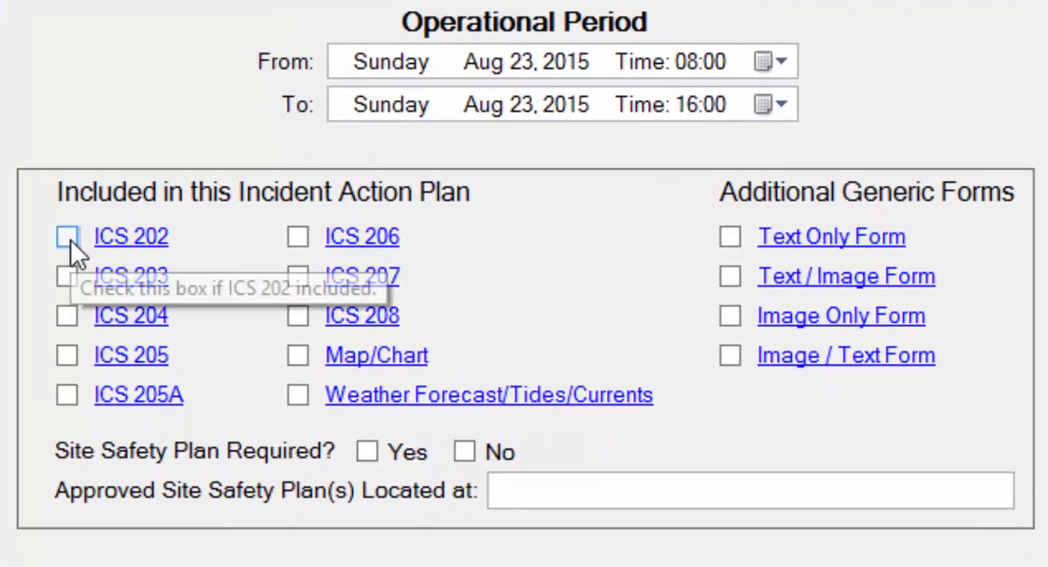
# Mark ICS 202, ICS 203, ICS 204, ICS 205, ICS 205A and ICS 207 as included in the incident action plan
pyautogui.click(70, 239)
pyautogui.click(69, 276)
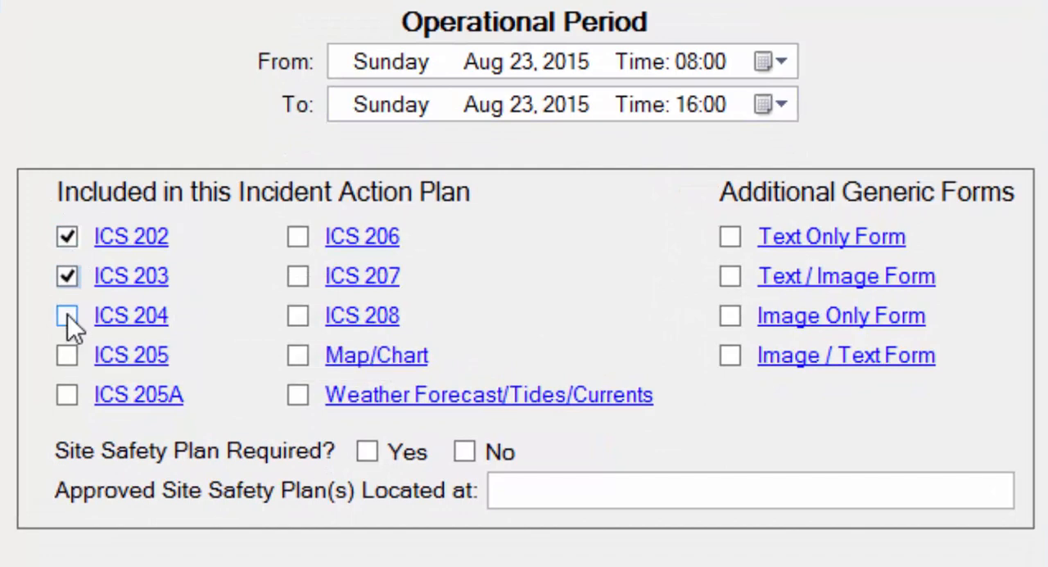
pyautogui.click(67, 315)
pyautogui.click(67, 355)
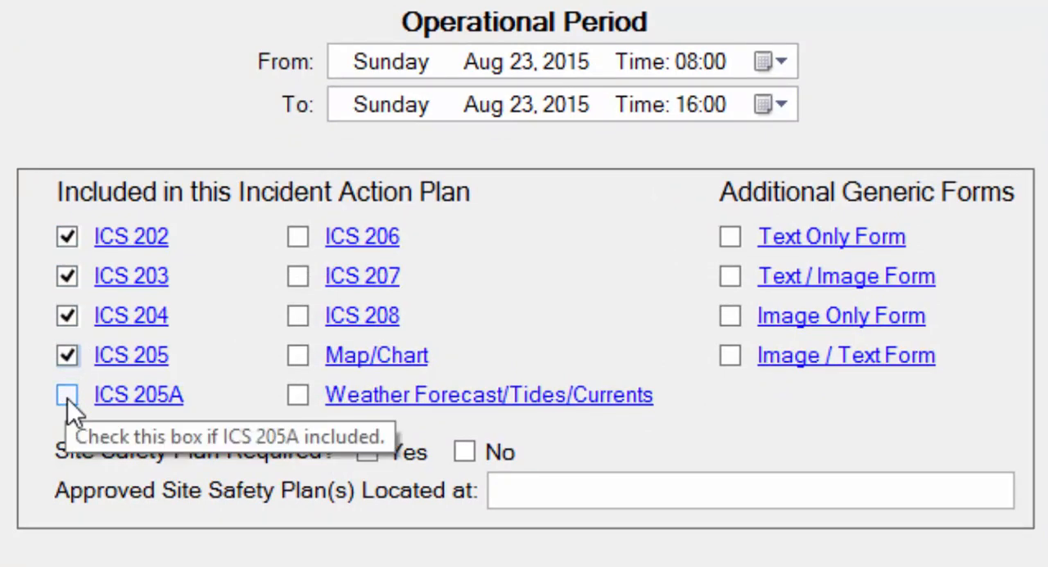
pyautogui.click(68, 396)
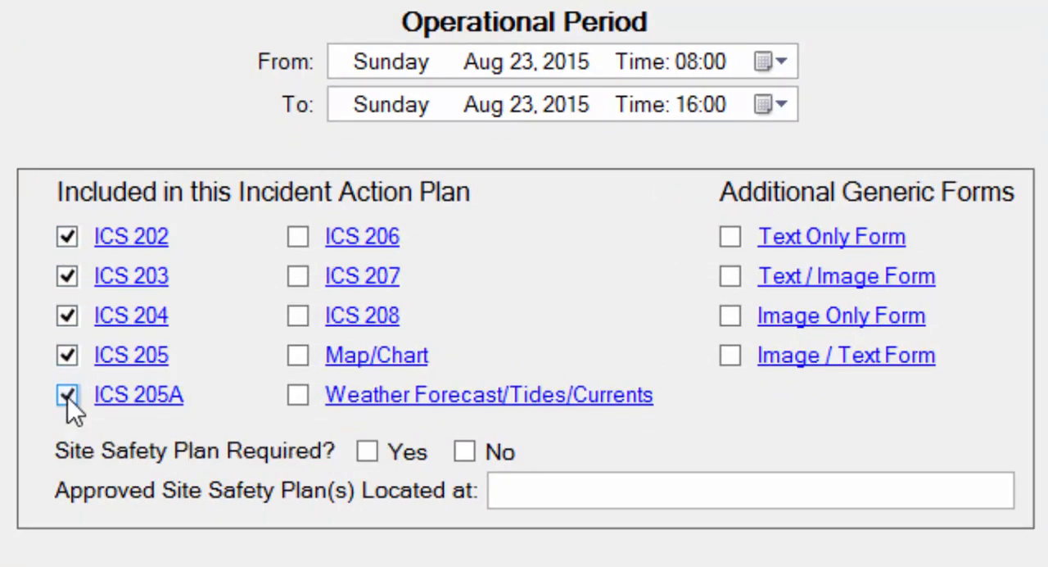
pyautogui.click(299, 277)
# Mark the site safety plan as required and enter Emergency Operations Center as the approved plan's location
pyautogui.click(369, 451)
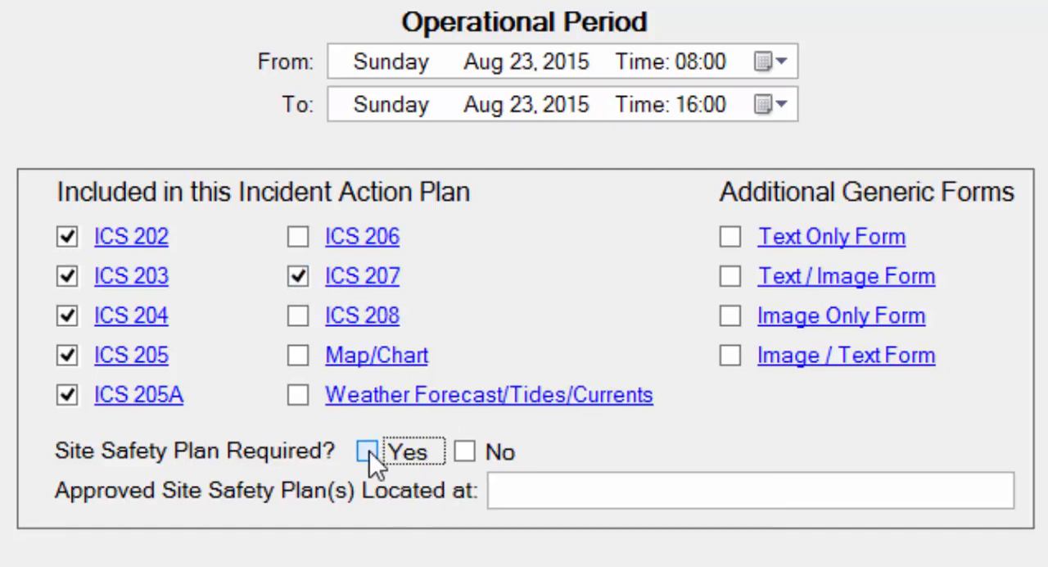
pyautogui.click(465, 451)
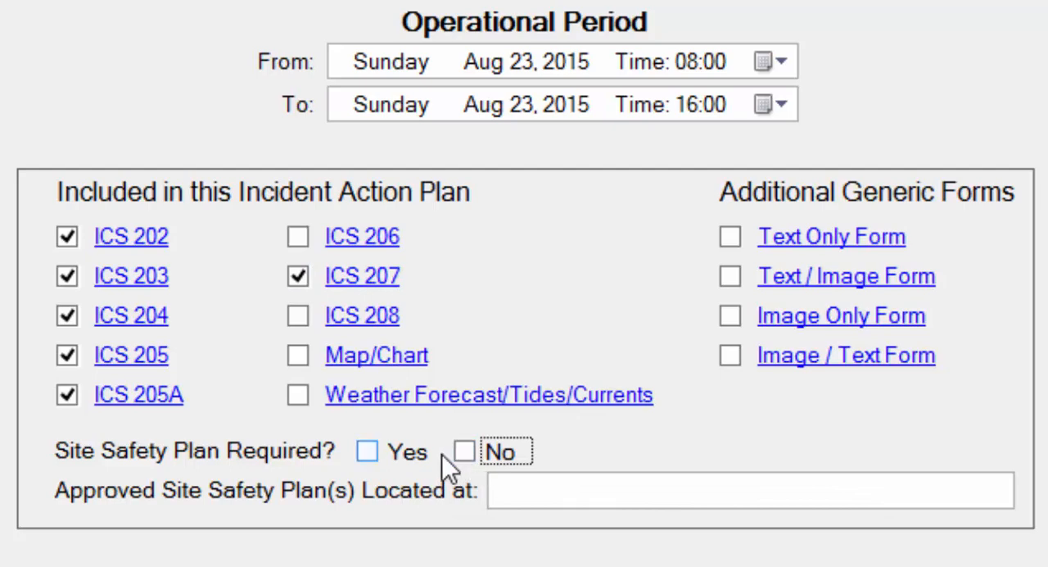
pyautogui.click(366, 451)
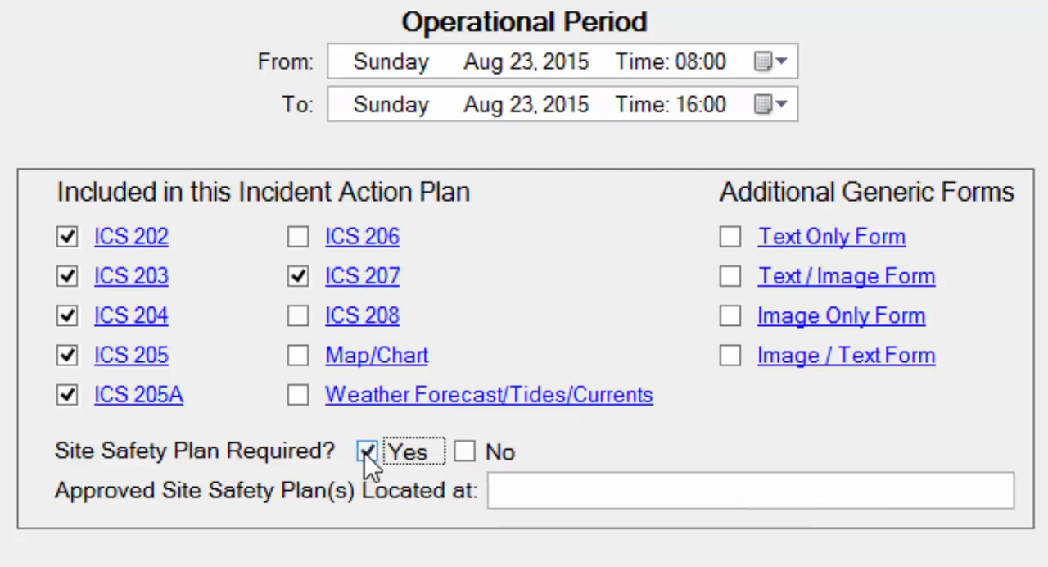
pyautogui.click(538, 499)
pyautogui.write('Emer')
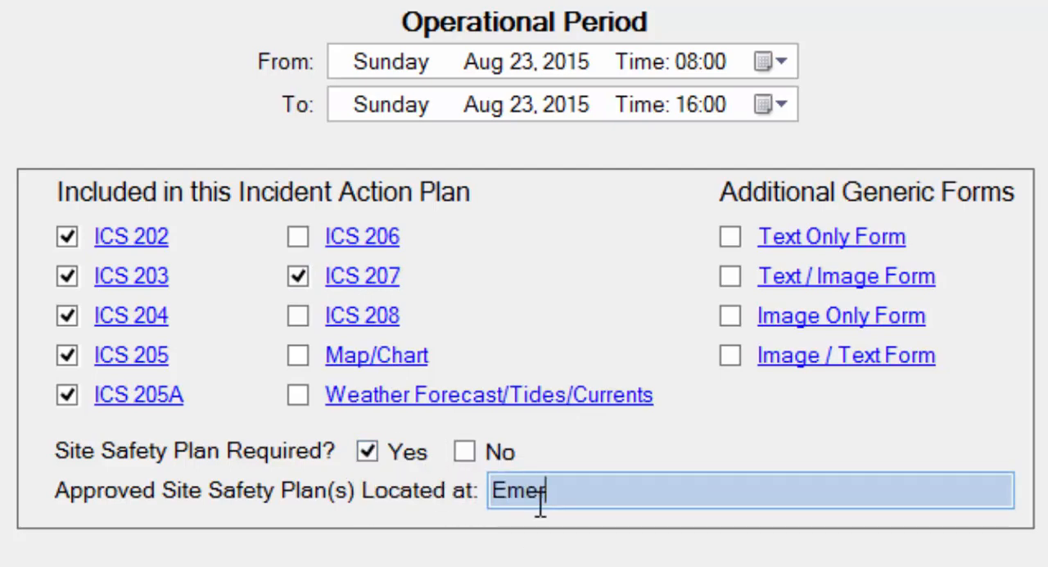
pyautogui.write('gency Ope')
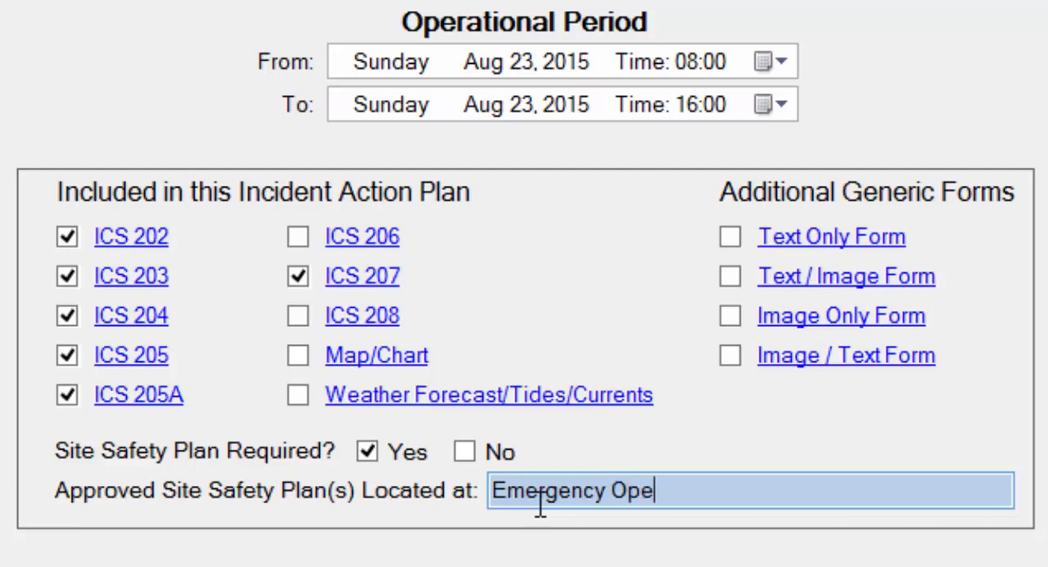
pyautogui.write('rations C')
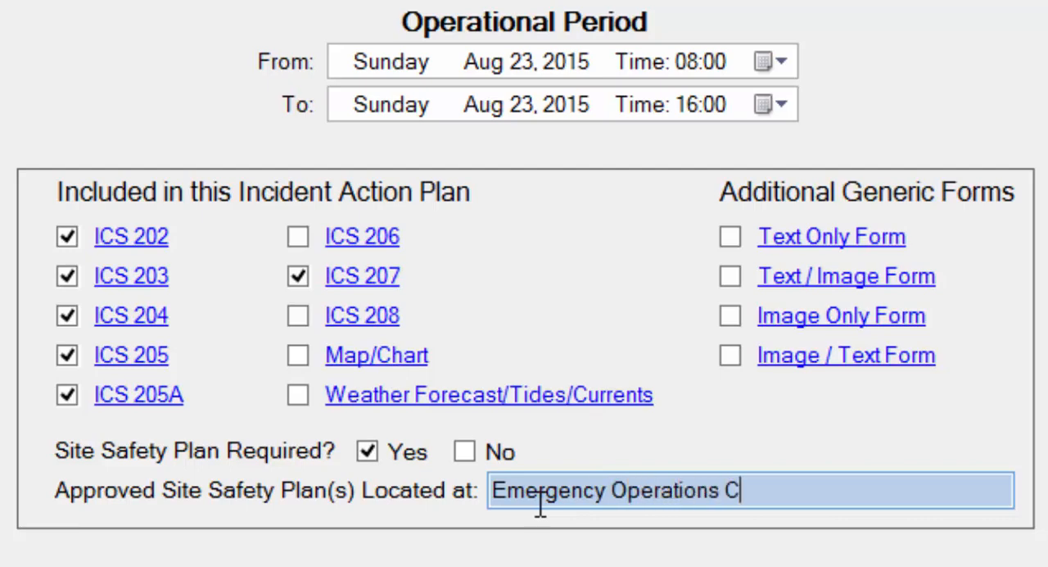
pyautogui.write('enter')
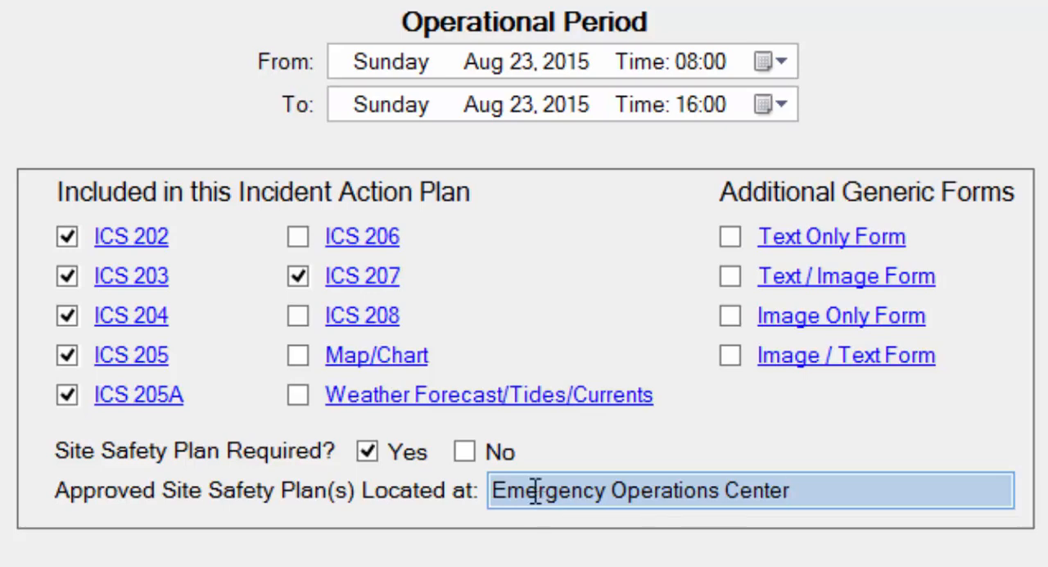
pyautogui.press('Tab')
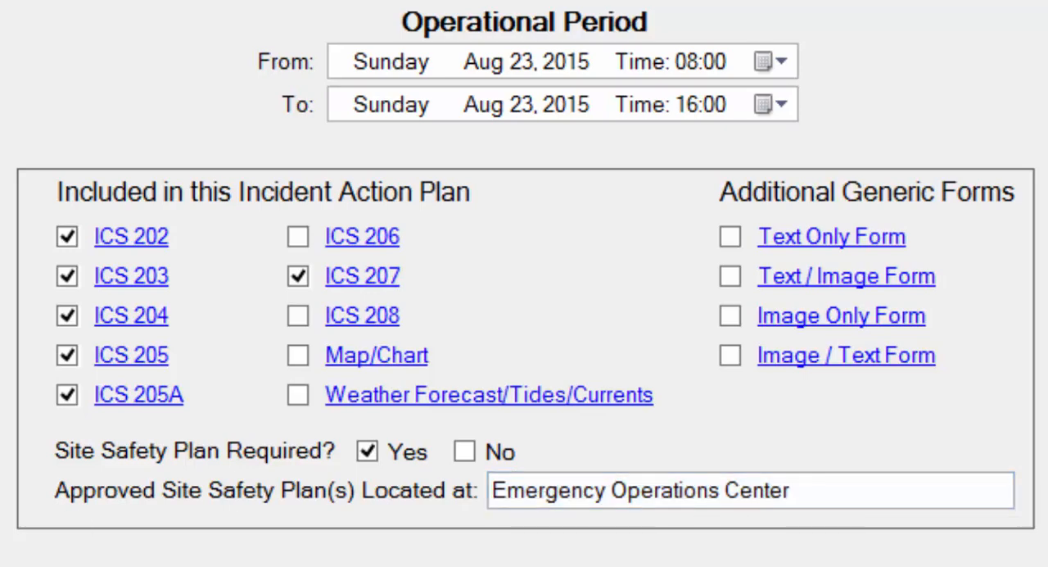
# Fill in the preparer's name, the title position "Mr. Cover Position" and the incident commander's name on the cover form
pyautogui.write('Mr. Co')
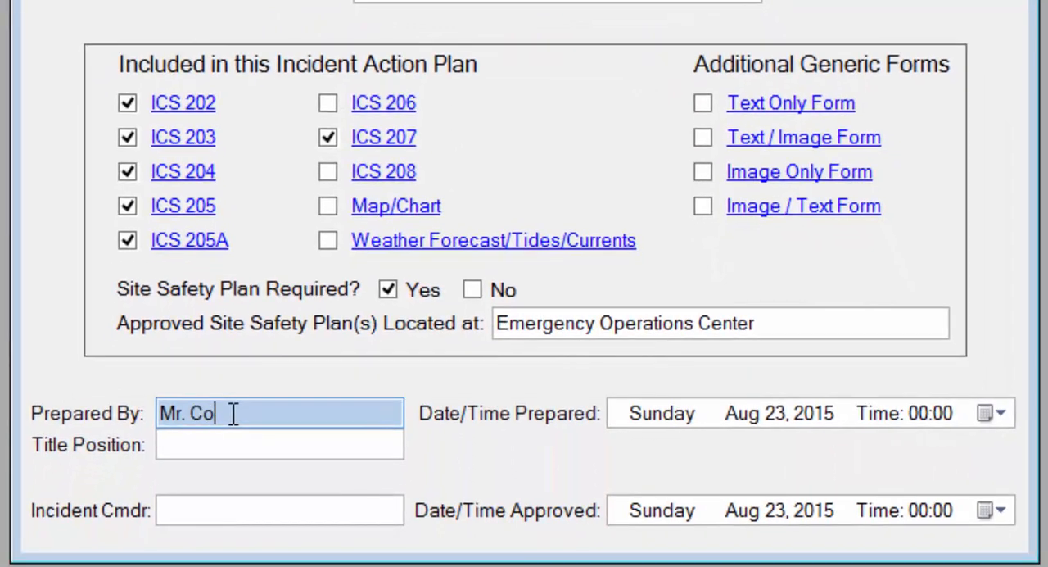
pyautogui.write('ver Prep.')
pyautogui.press('Tab')
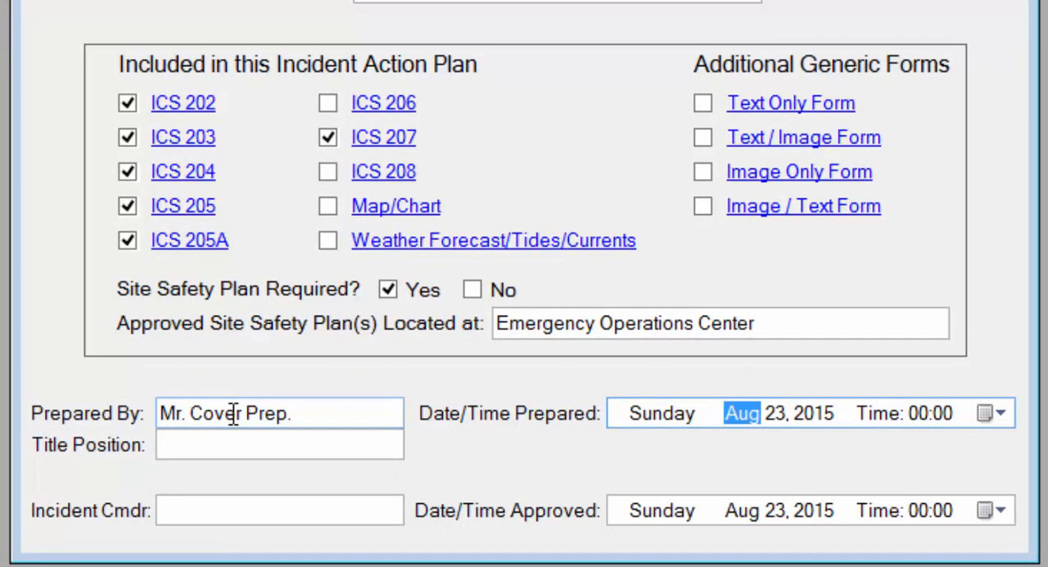
pyautogui.press('Tab')
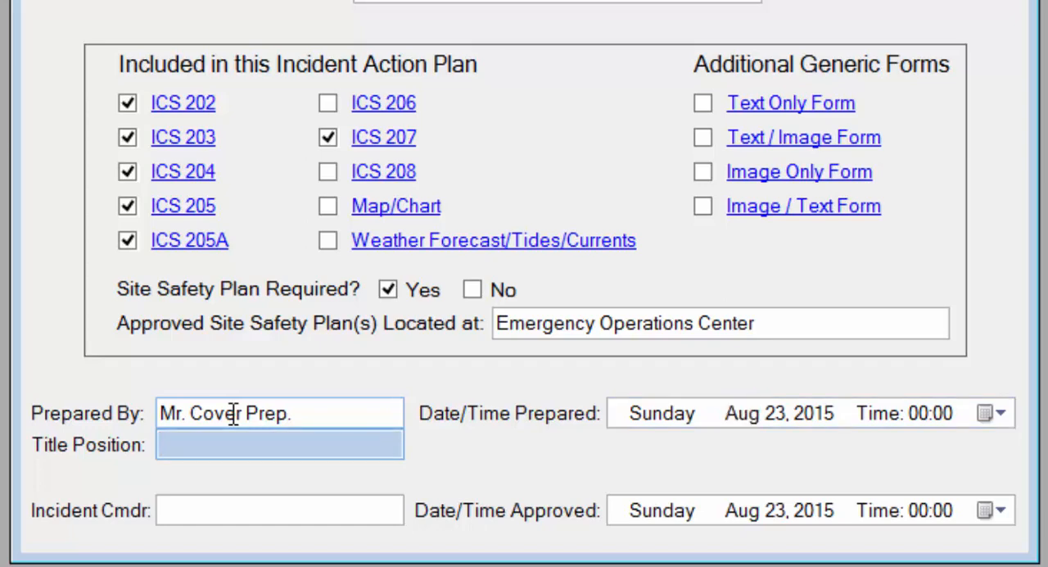
pyautogui.write('Mr. Cover Position')
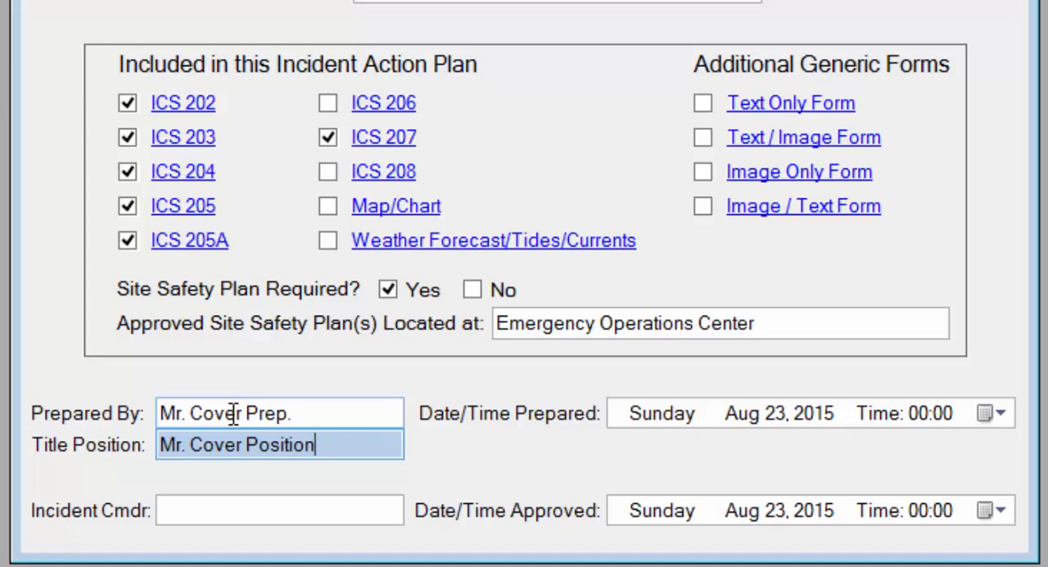
pyautogui.press('Tab')
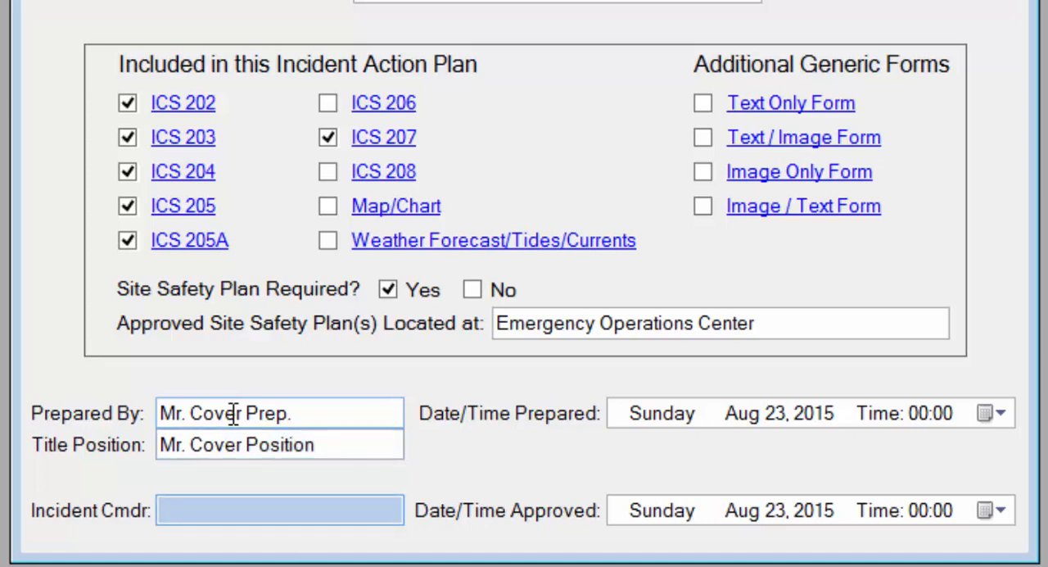
pyautogui.write('Mr. Incident Cm')
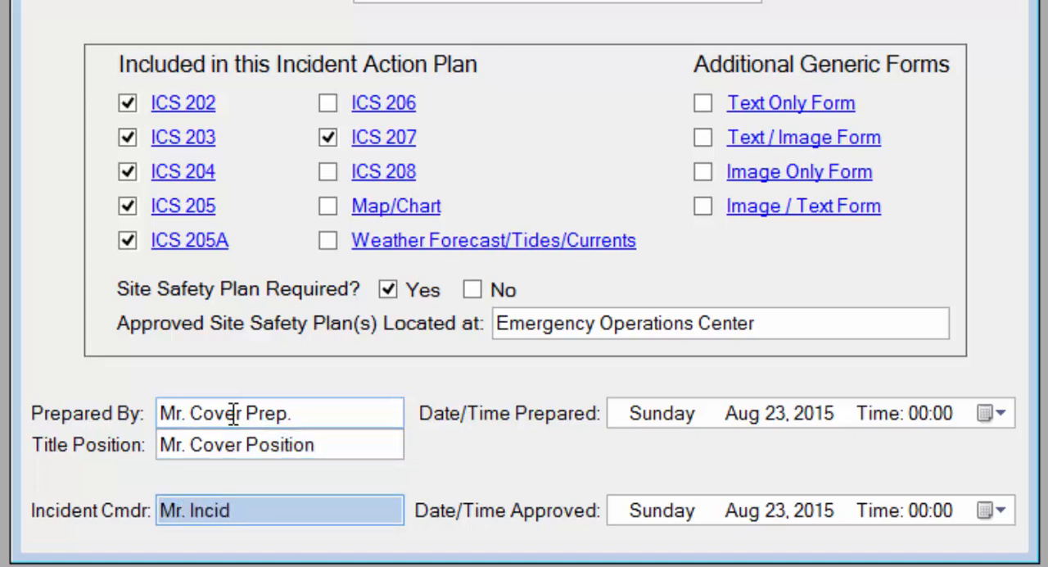
pyautogui.write('dr.')
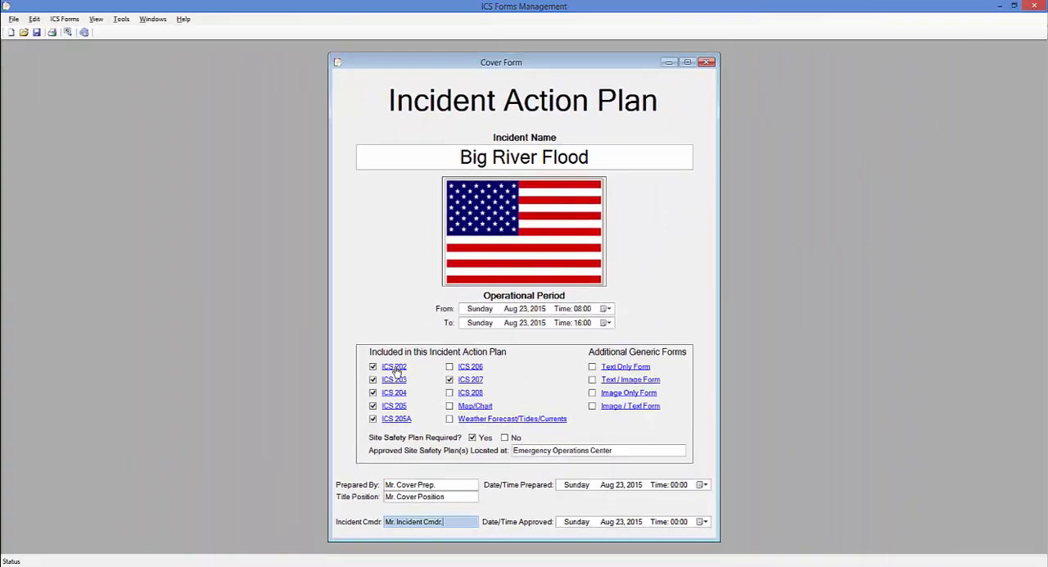
# View the ICS 202 and ICS 203 forms through their cover form links, closing each one after viewing
pyautogui.click(302, 253)
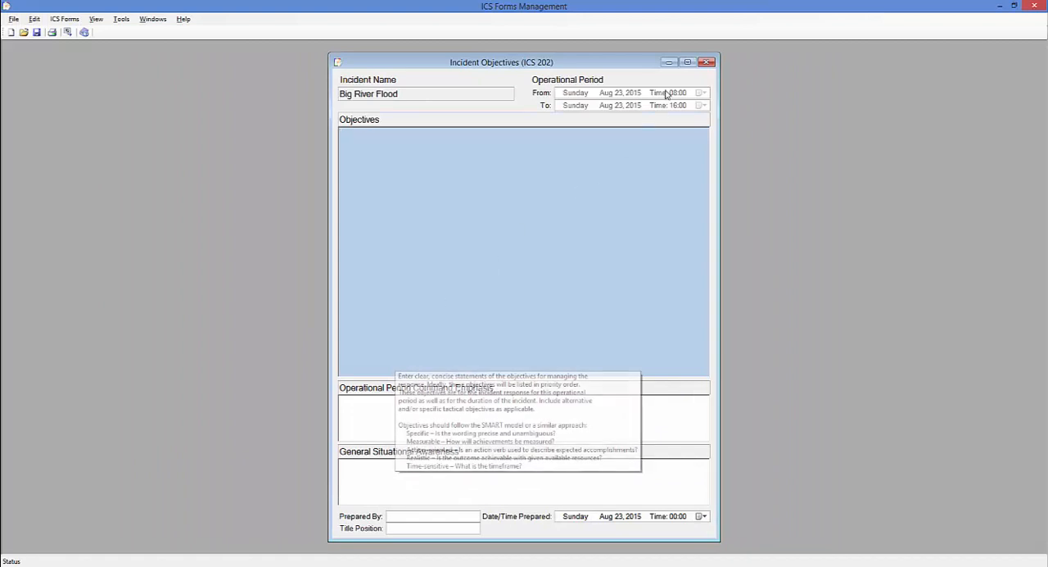
pyautogui.click(708, 65)
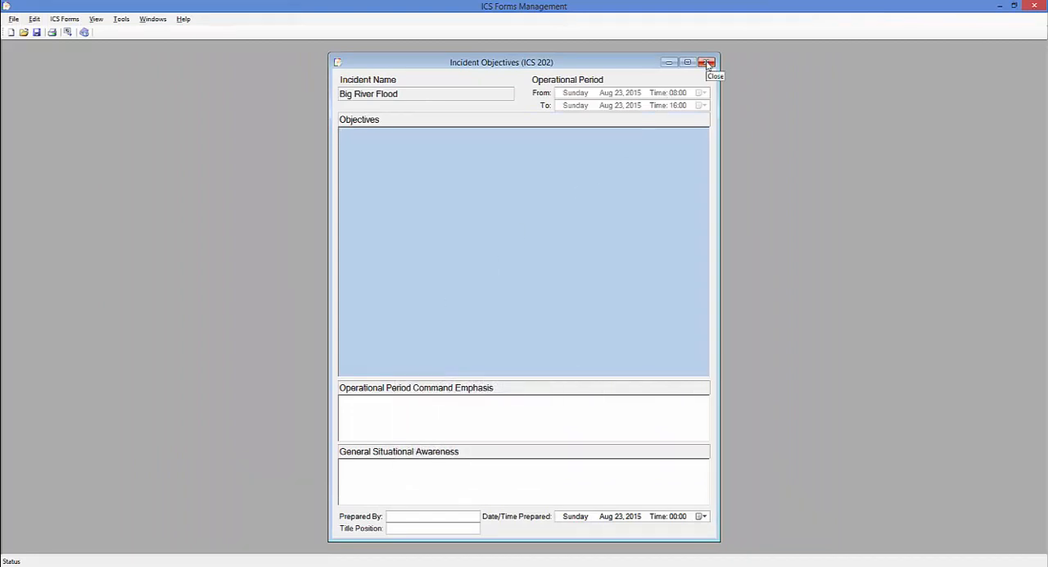
pyautogui.click(390, 381)
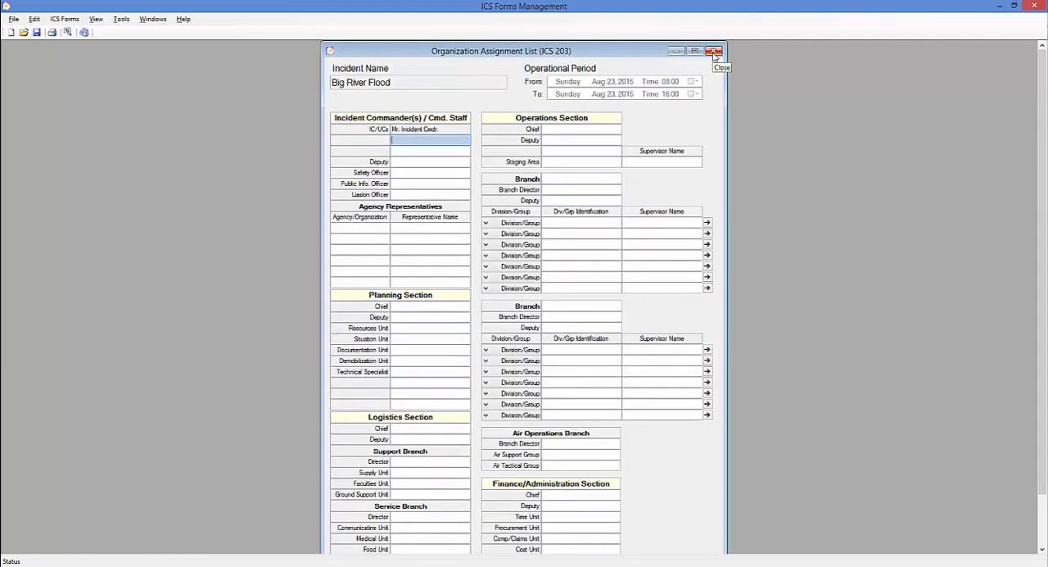
pyautogui.click(713, 52)
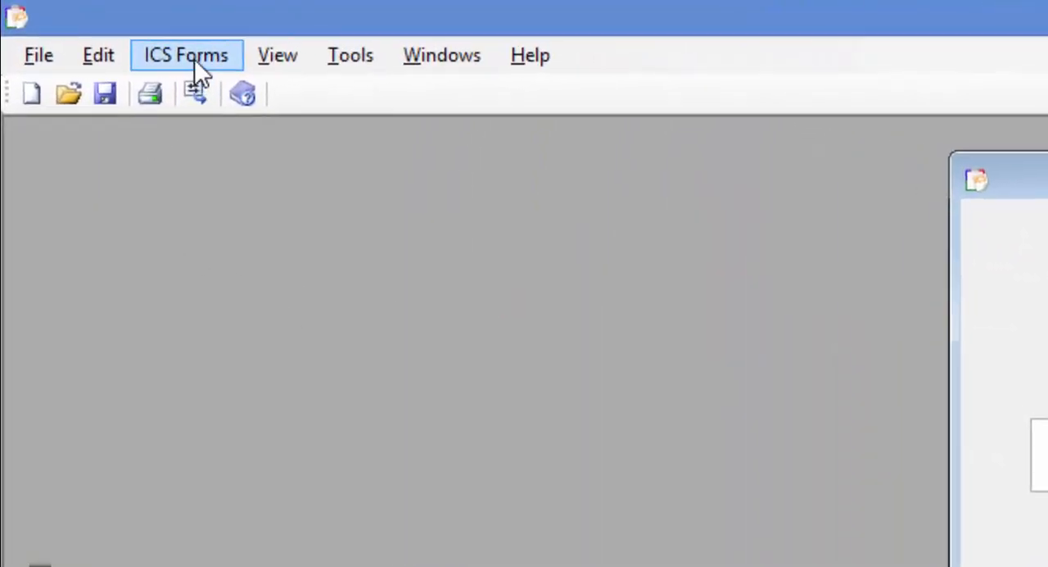
# Open the Incident Objectives (ICS 202) form from the list of ICS forms
pyautogui.click(148, 41)
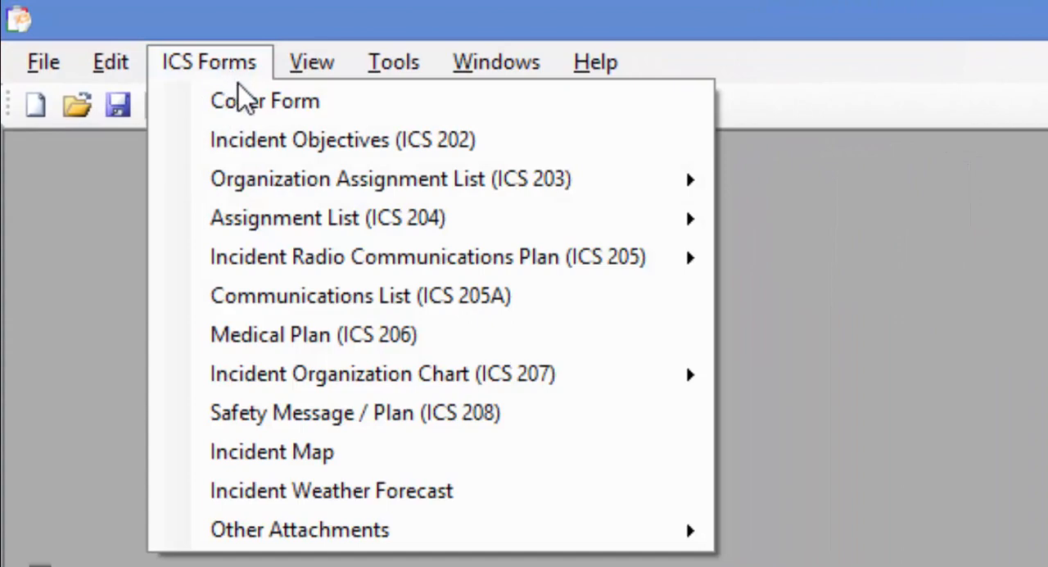
pyautogui.click(245, 139)
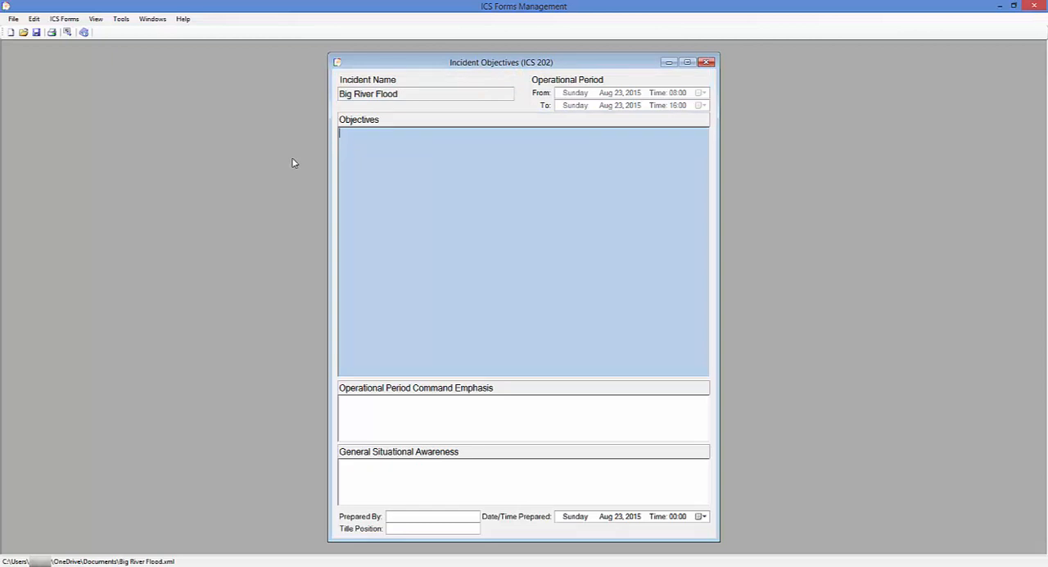
# Paste the prepared texts into Objectives and Operational Period Command Emphasis, and "Anticipated more rain in this Operational Period." into General Situational Awareness
pyautogui.write('Maintain Law and Order with a show of Police presence to keep residents secure from criminal activity.  Secure Roads with the use of road blocks to prohibit residents returning back to their dwellings until it is safe to return.  Maintain Situational Awareness of rising flood waters and be prepared to evacuate impacted areas if necessary.  Evacuate residents using Door to Door knocking procedures and transport those residents that cannot transport themselve to safe areas.  Setup up shelters for those residents removed from their residency.  Keep government officials apprised of the situation.')
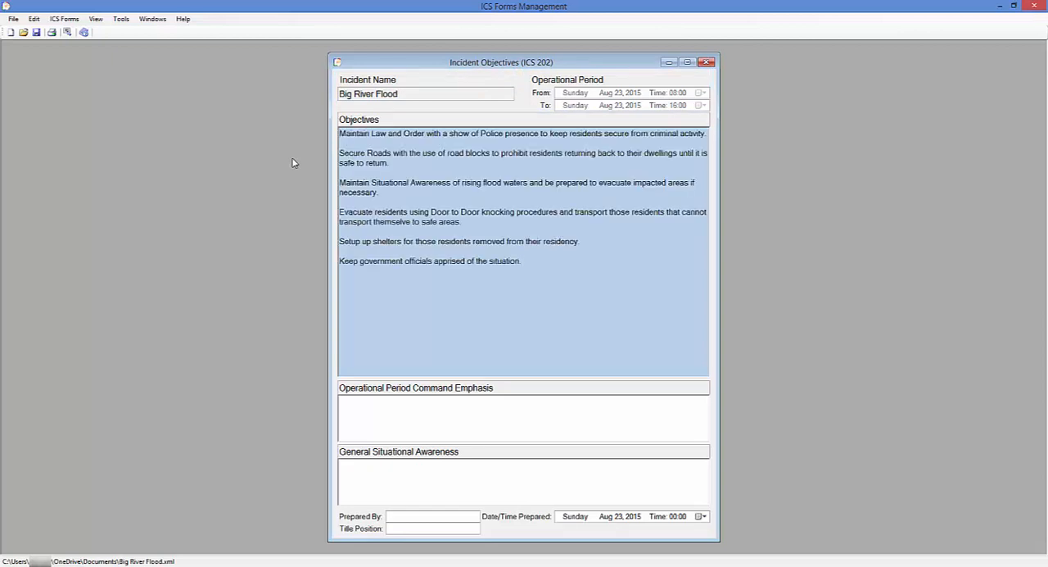
pyautogui.click(369, 413)
pyautogui.write('Maintain situaional awareness of rising flood waters. Wear personal protection equipment and life vests for rescue operations. Follow Check-in and Check-out procedures at the Incident Command Center')
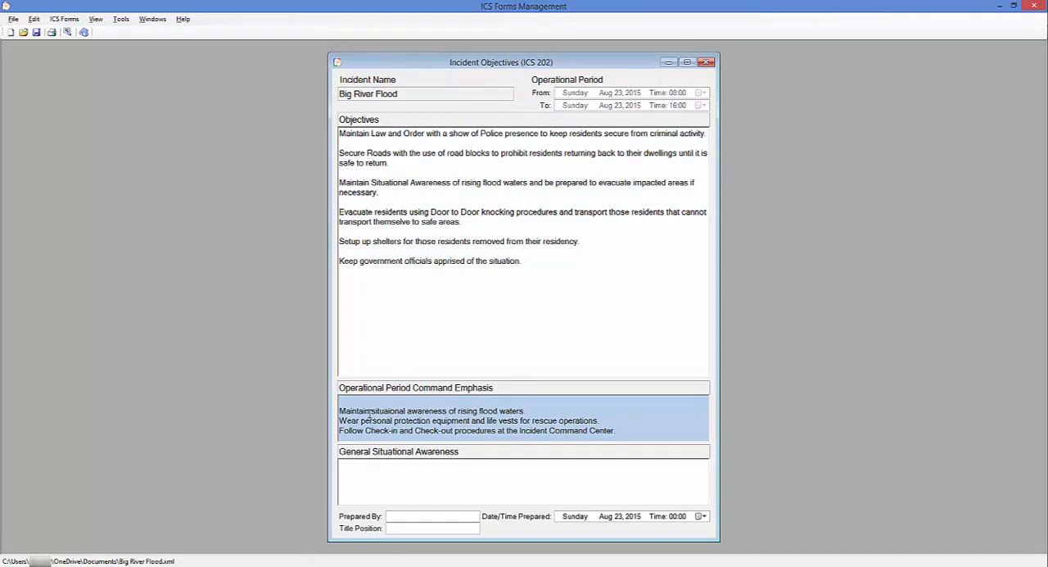
pyautogui.click(379, 468)
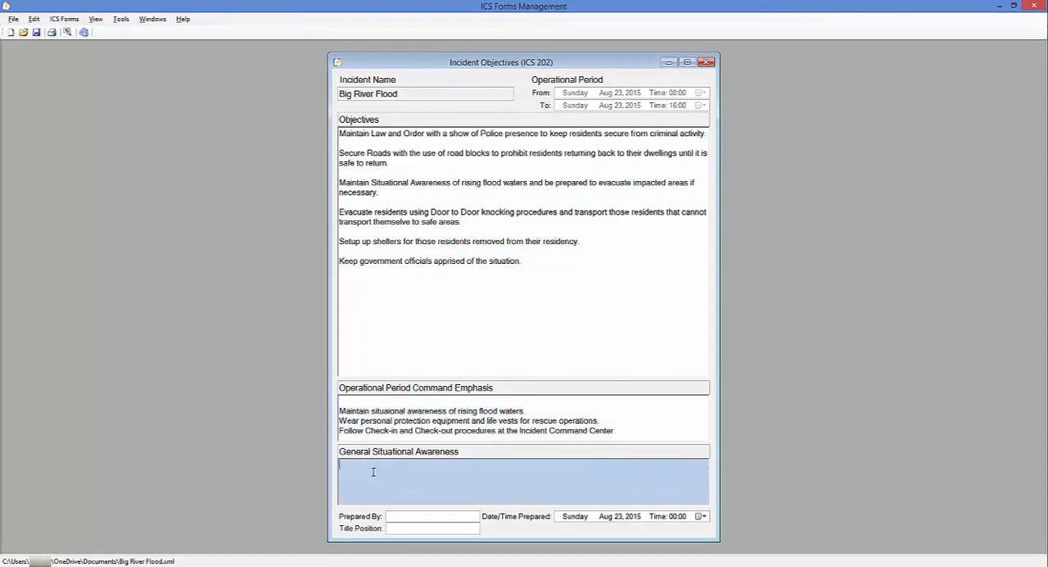
pyautogui.write('Anticipated more rain in this Operational Period.')
# Fill in the preparer's name and the title position "202 Title Pos" on the ICS 202 form
pyautogui.click(397, 516)
pyautogui.write('Mr')
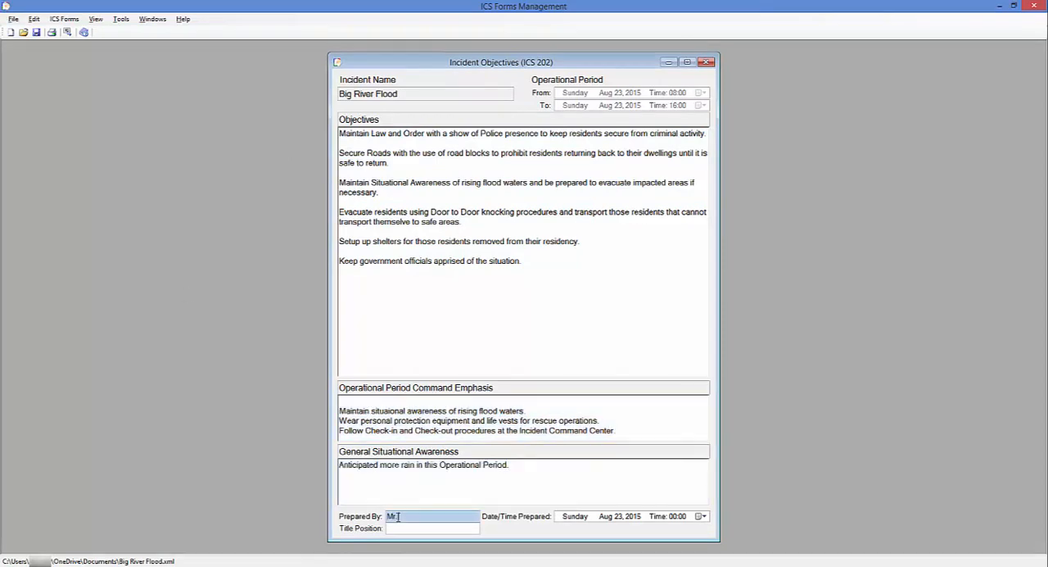
pyautogui.write(' 202 Prep')
pyautogui.press('Tab')
pyautogui.press('Tab')
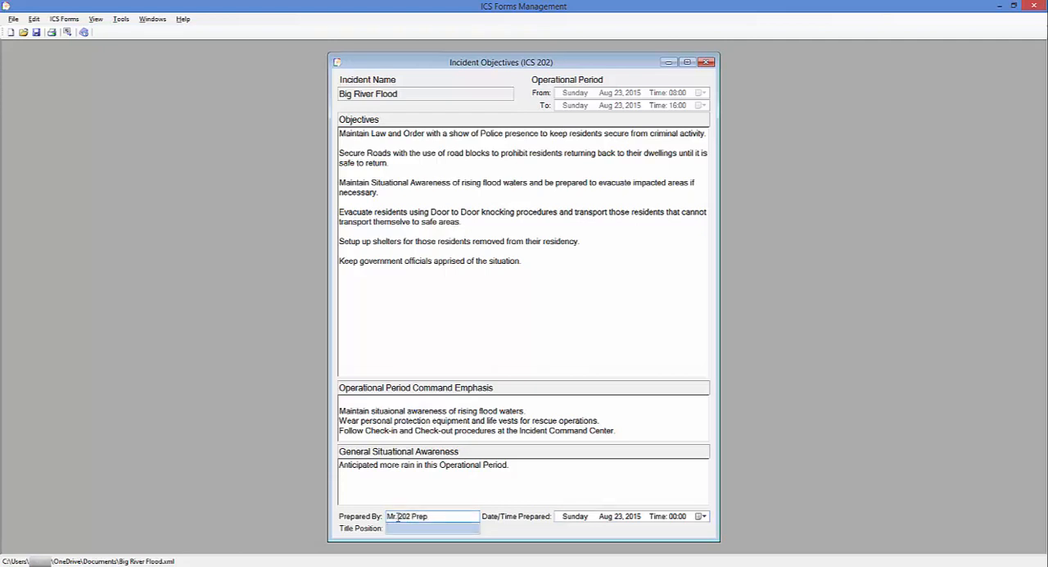
pyautogui.write('202 Title Pos')
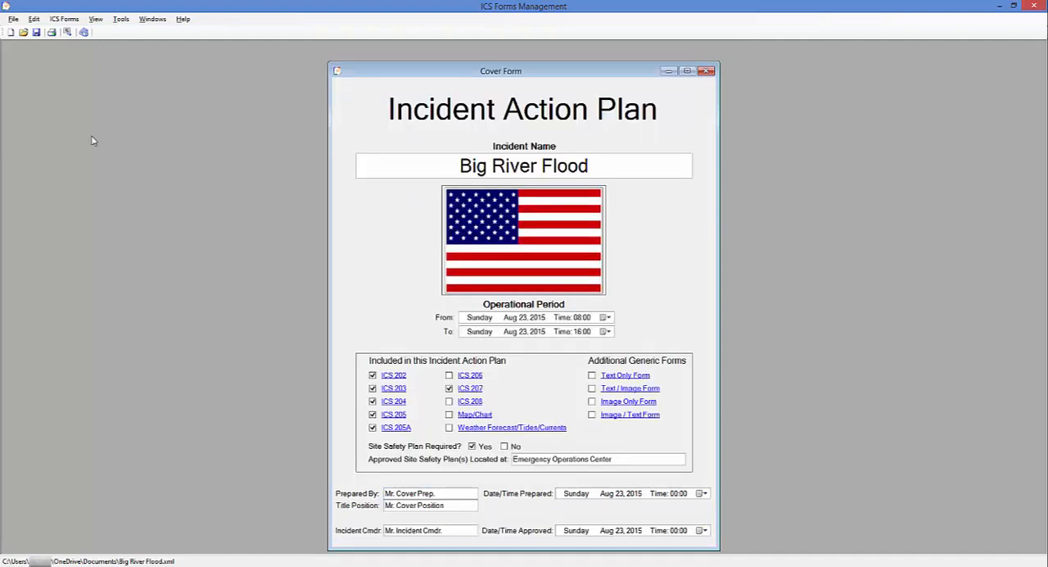
# Open page 1 of the Organization Assignment List (ICS 203), move its window to the workspace's left edge and close the cover form
pyautogui.click(68, 21)
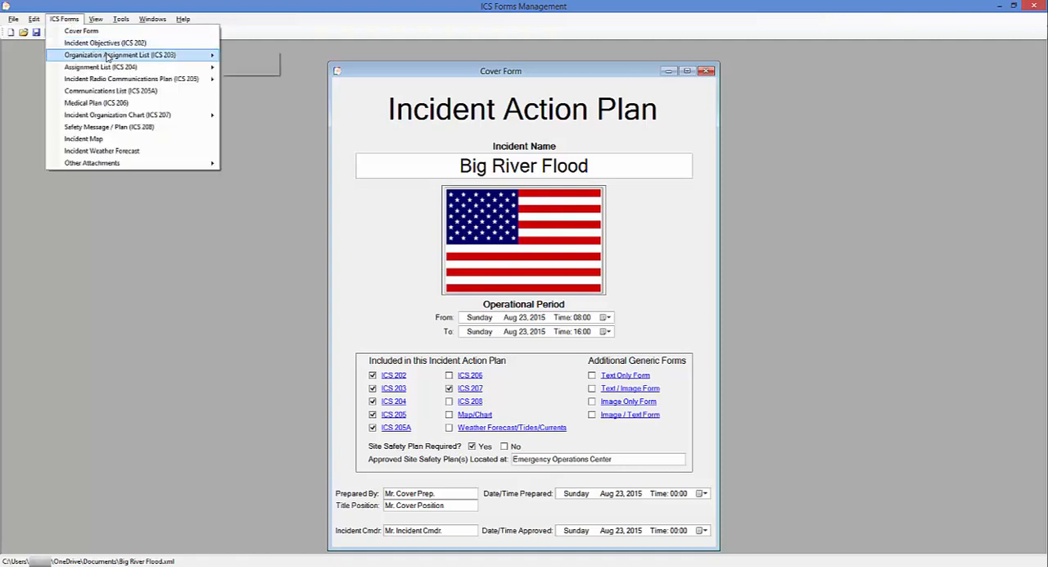
pyautogui.moveTo(141, 58)
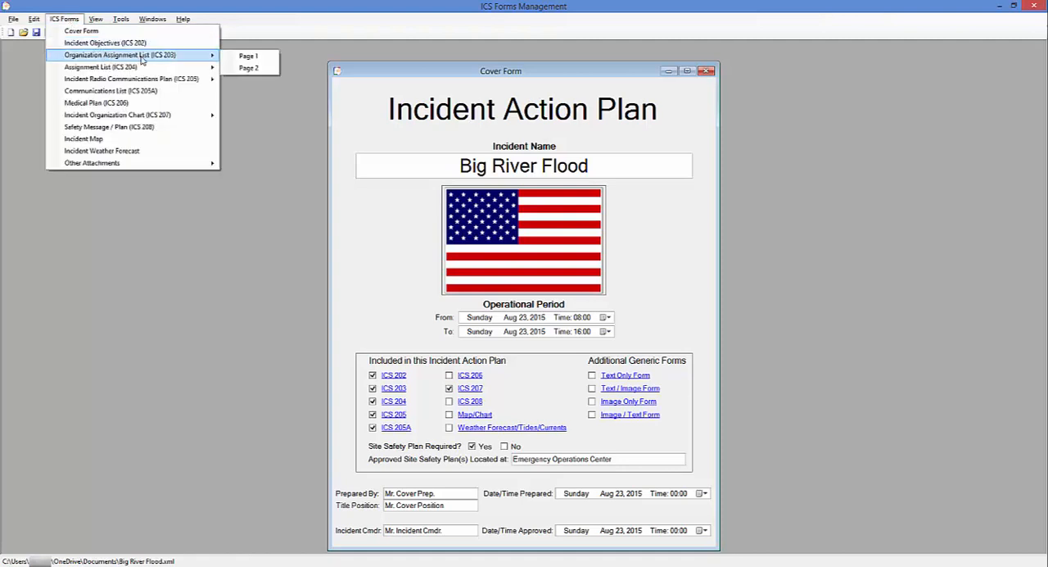
pyautogui.click(239, 57)
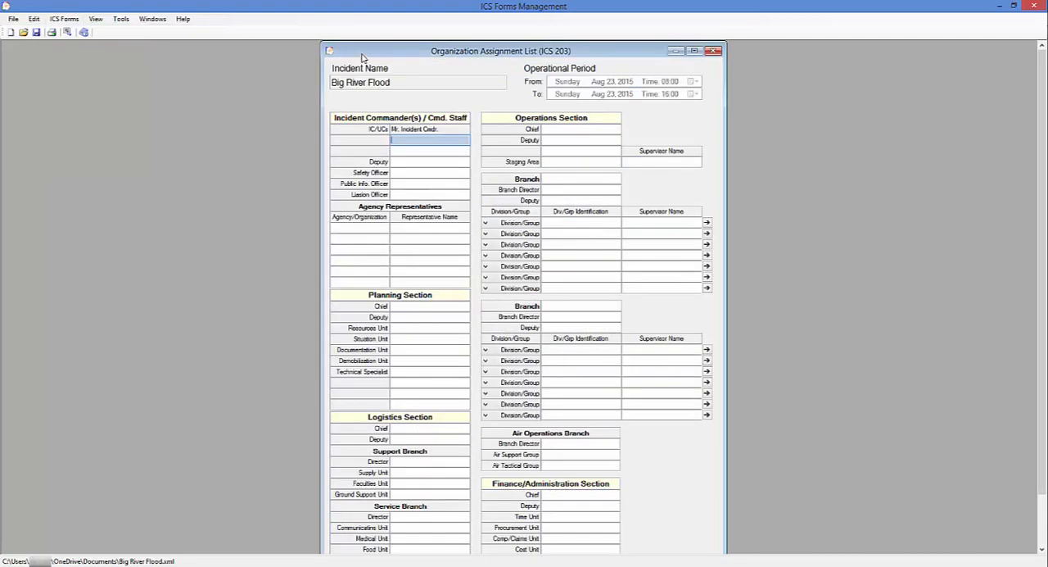
pyautogui.moveTo(363, 57); pyautogui.dragTo(48, 58)
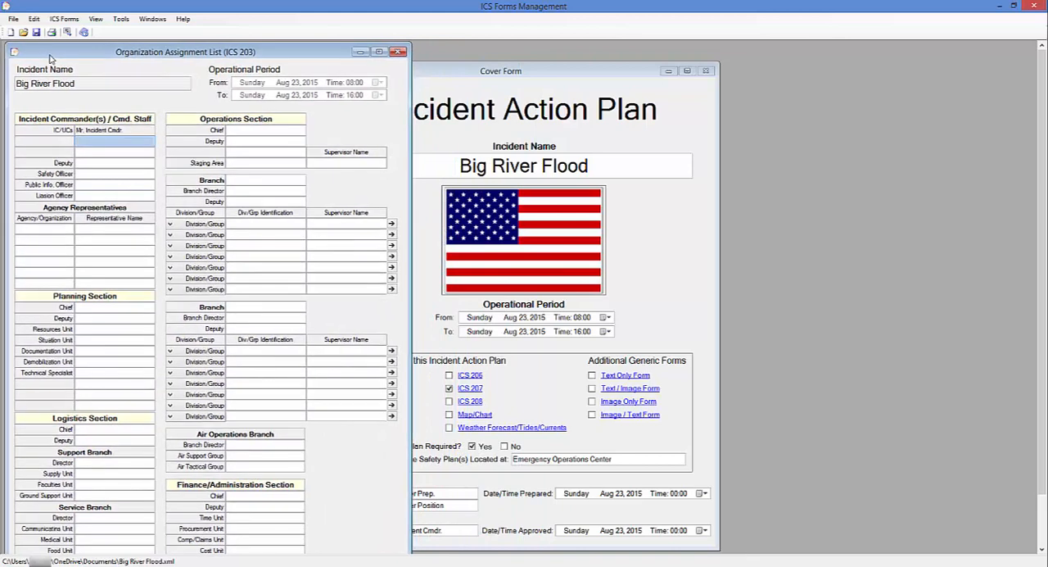
pyautogui.click(705, 72)
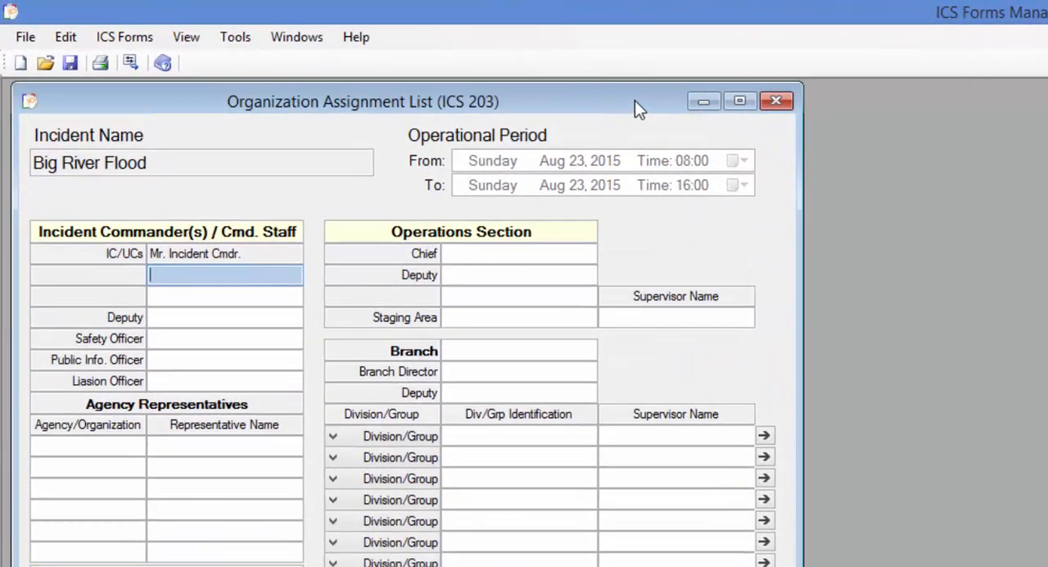
pyautogui.moveTo(635, 99); pyautogui.dragTo(627, 98)
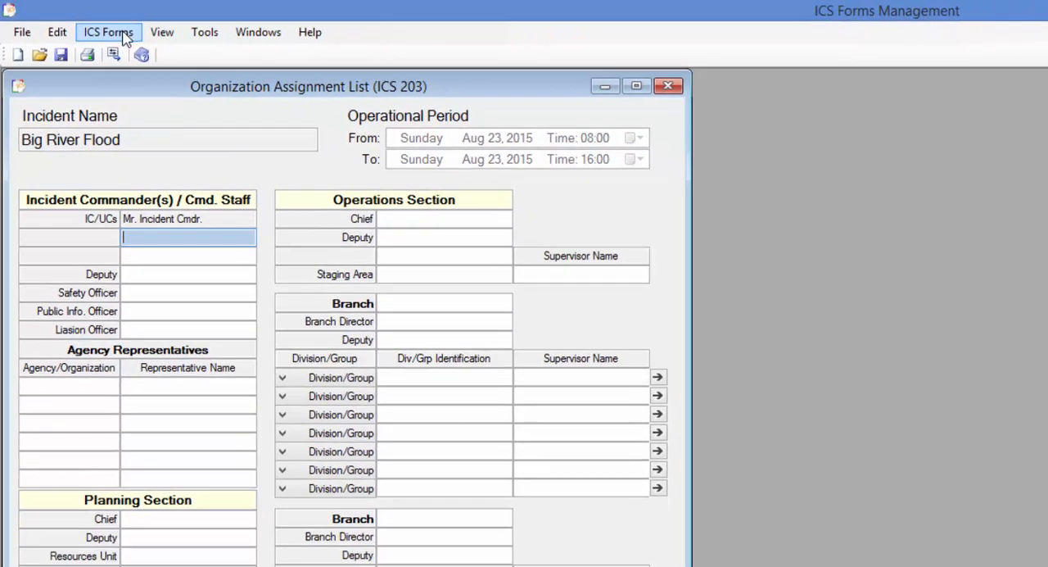
# View the Planning Section page of the Incident Organization Chart (ICS 207) and close it
pyautogui.click(139, 37)
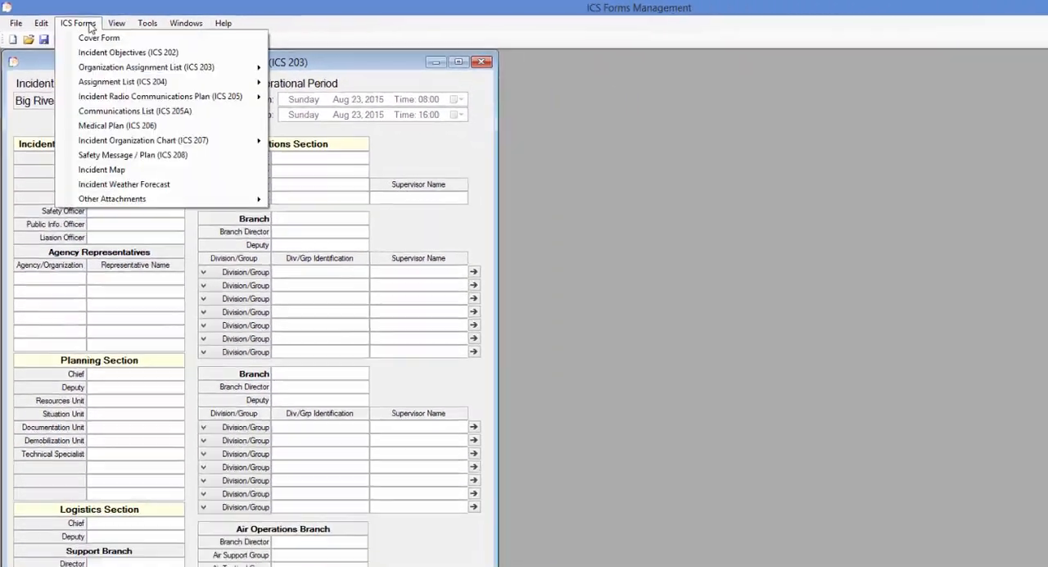
pyautogui.moveTo(196, 140)
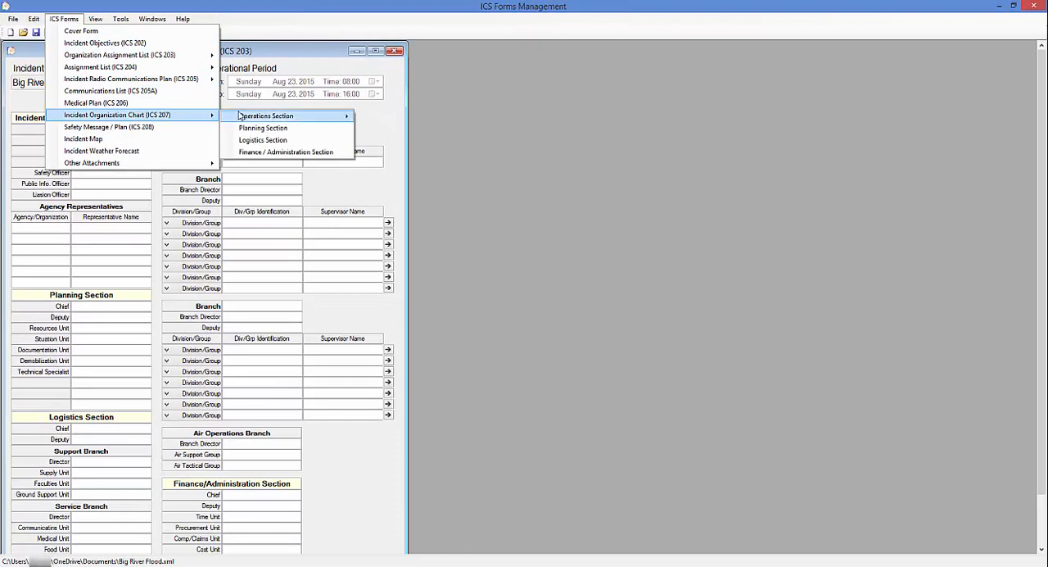
pyautogui.click(261, 128)
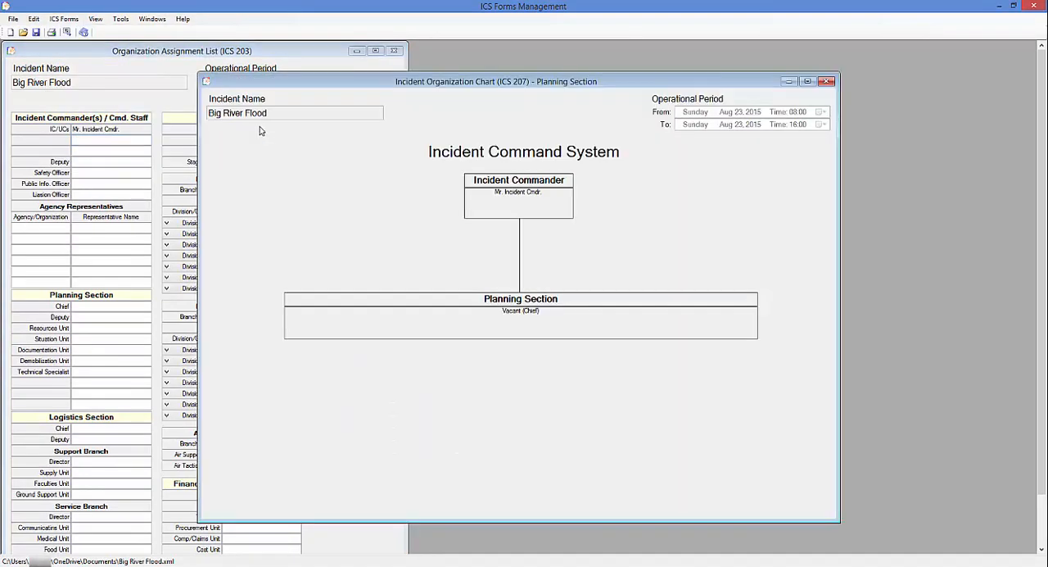
pyautogui.click(826, 82)
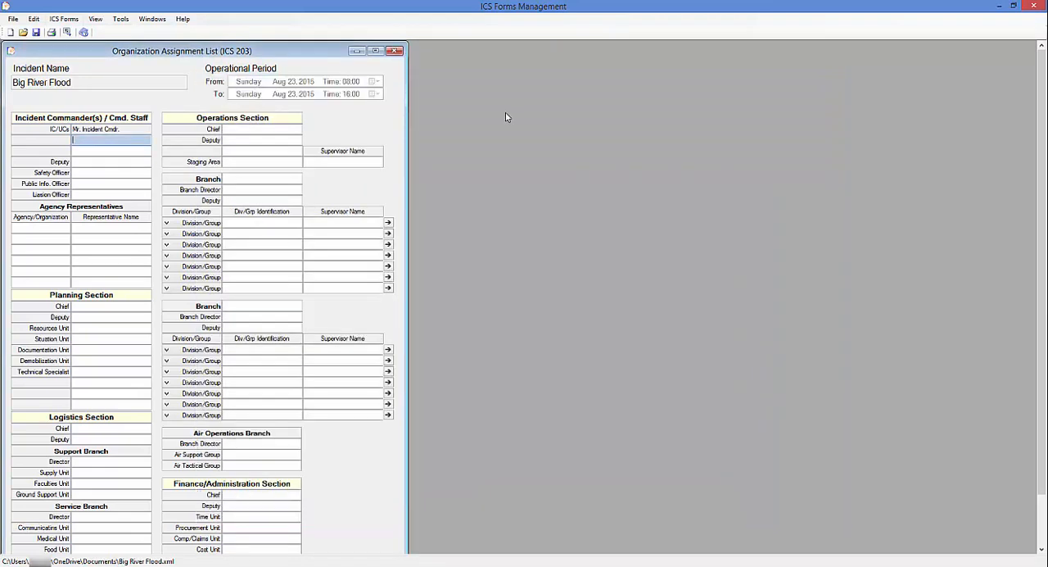
# Enter the names of the second and third incident commanders under the existing one on the ICS 203 form
pyautogui.write('Mr. Incident')
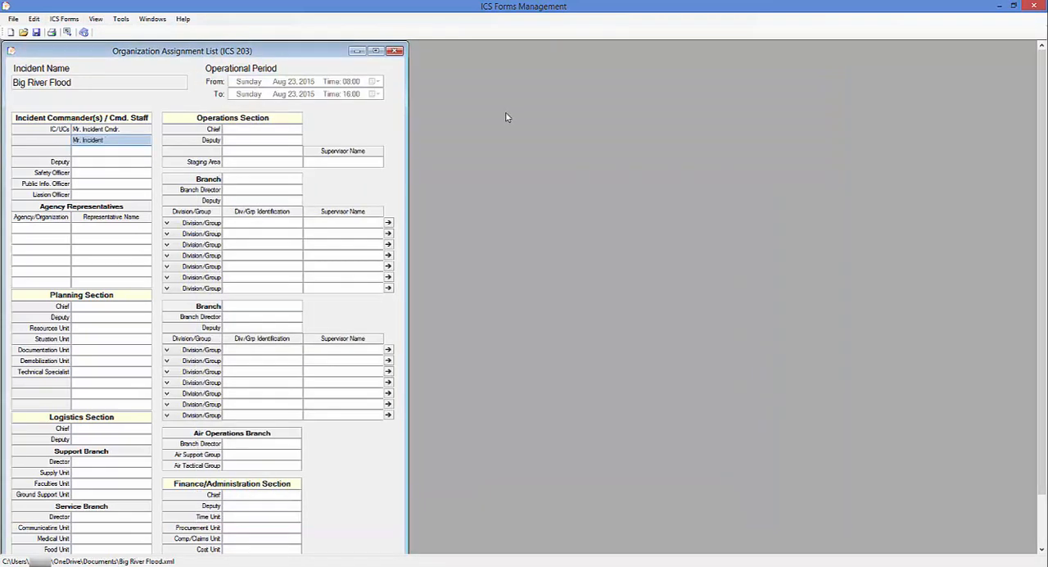
pyautogui.write(' Cm 2')
pyautogui.click(131, 153)
pyautogui.write('Mr. Incident Cm ')
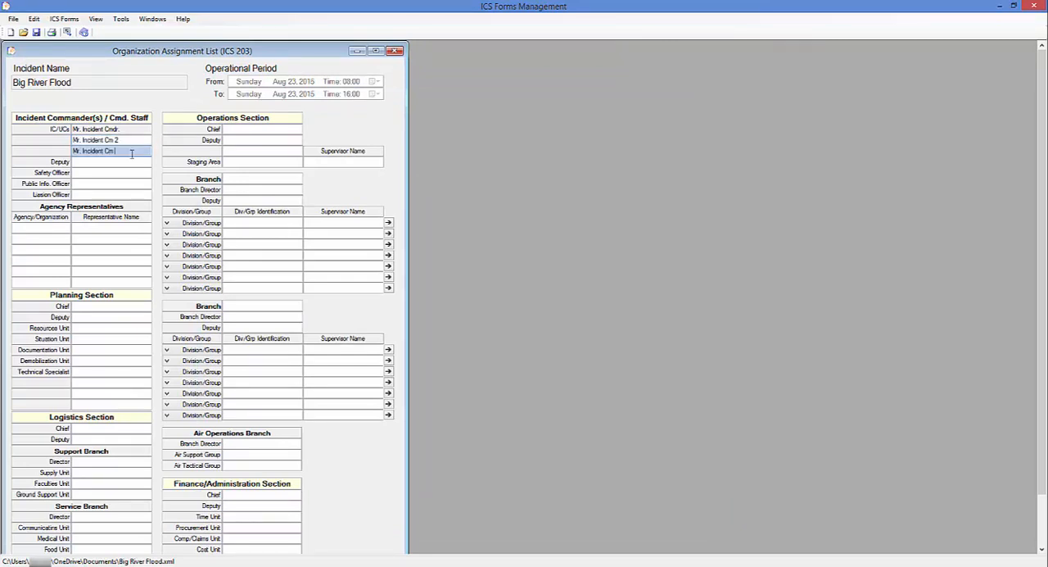
pyautogui.write('3')
pyautogui.press('Tab')
# Fill in the names of the command staff's deputy, safety officer, public information officer and liaison officer
pyautogui.write('Mr. Deputy')
pyautogui.press('Tab')
pyautogui.press('Tab')
pyautogui.write('Mr. PIO')
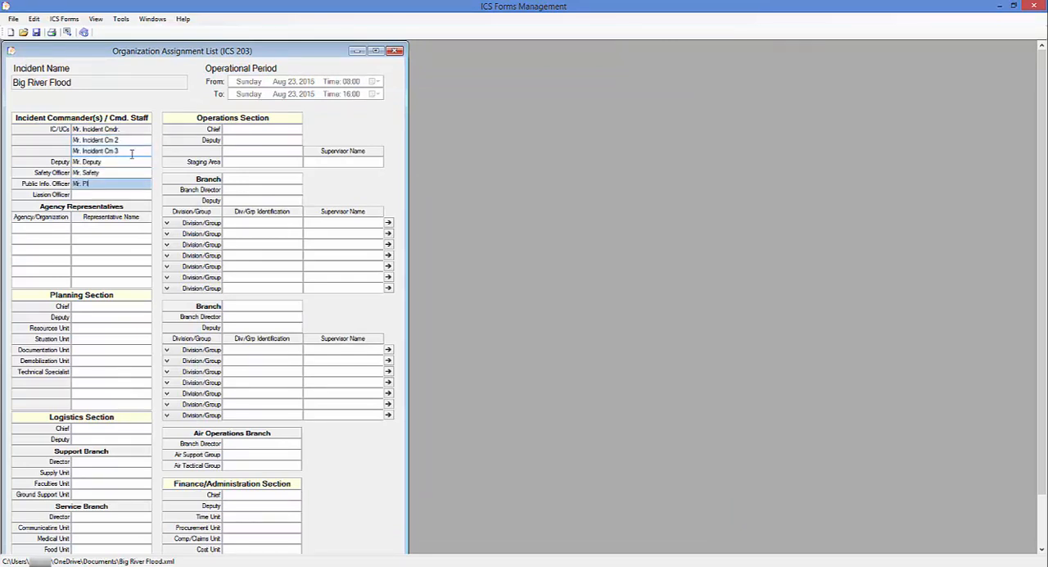
# List Agency 1 with representative "Agency 1 Rep" and Agency 2 with "Agency 2 Rep" under Agency Representatives
pyautogui.press('Tab')
pyautogui.write('Mr. Liaison')
pyautogui.press('Tab')
pyautogui.write('Agency 1')
pyautogui.press('Tab')
pyautogui.write('Age')
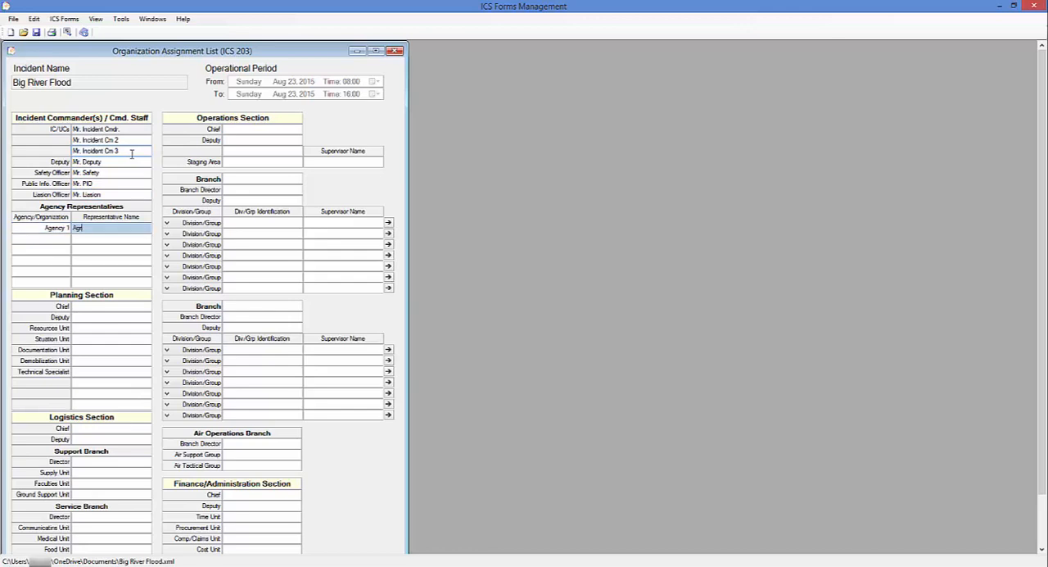
# Add Agency 3 with representative "Agency 3 Rep" and Agency 4 with "Agency 4 Rep" to the Agency Representatives
pyautogui.press('Tab')
pyautogui.write('Agency 2')
pyautogui.press('Tab')
pyautogui.write('Agency 2 Rep')
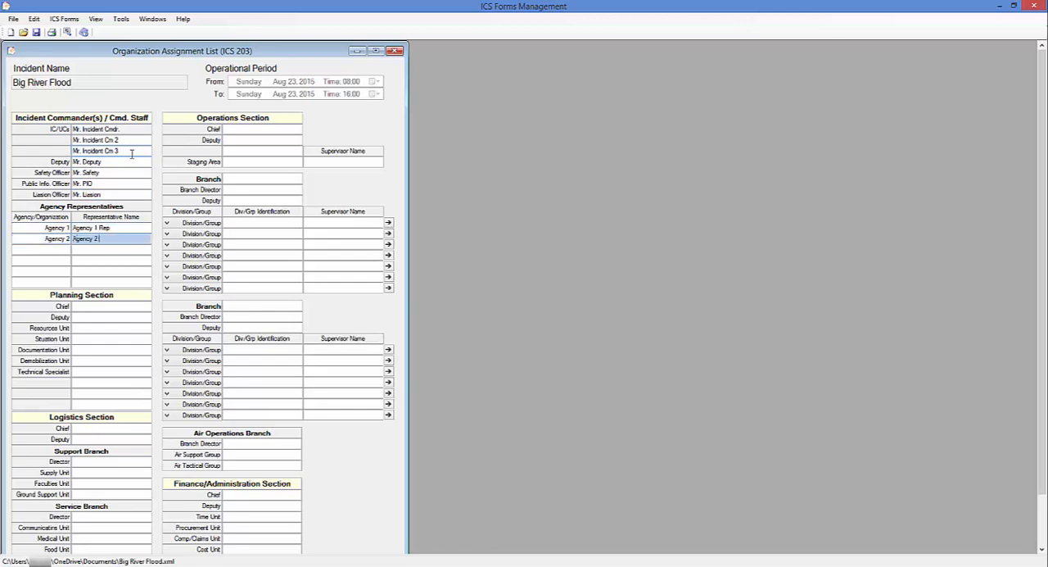
pyautogui.press('Tab')
pyautogui.write('Agency 3')
pyautogui.press('Tab')
pyautogui.write('Agency 3 Rep')
pyautogui.press('Tab')
pyautogui.write('Agency 4')
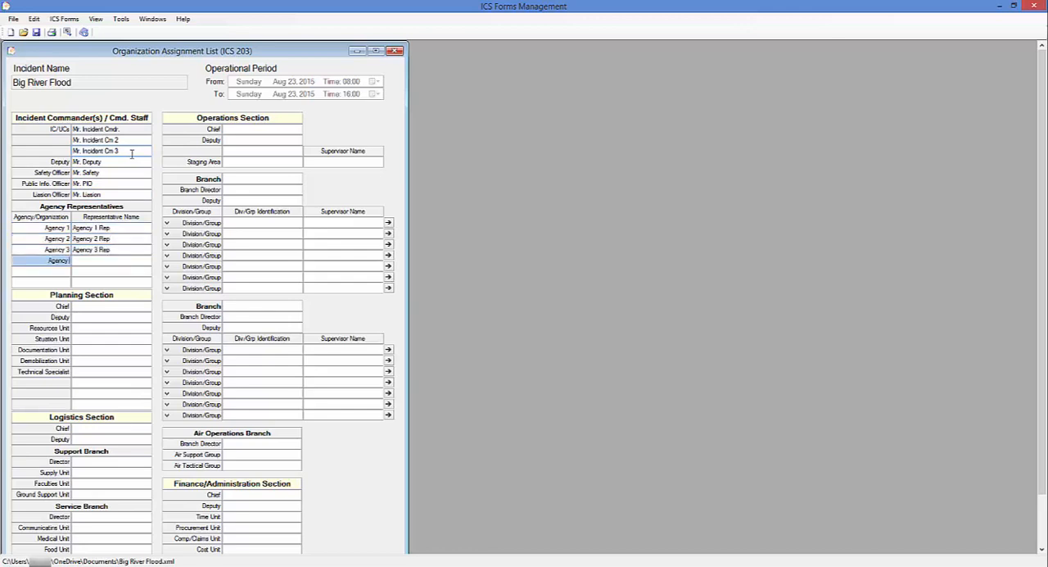
pyautogui.press('Tab')
pyautogui.write('Agency 4 Rep')
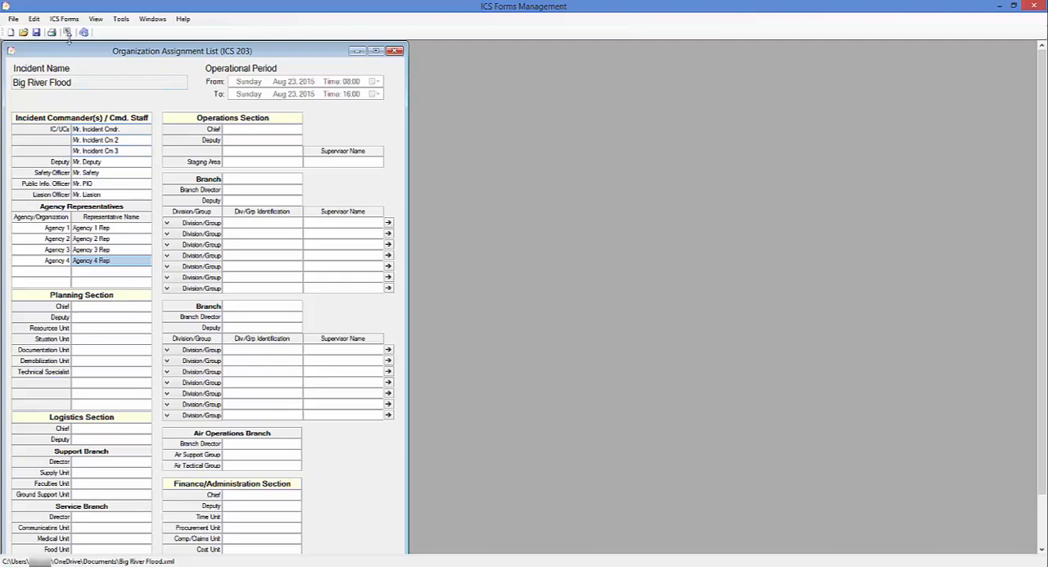
# Check the incident commanders and command staff on the ICS 207 Planning Section chart, and close the chart
pyautogui.click(64, 18)
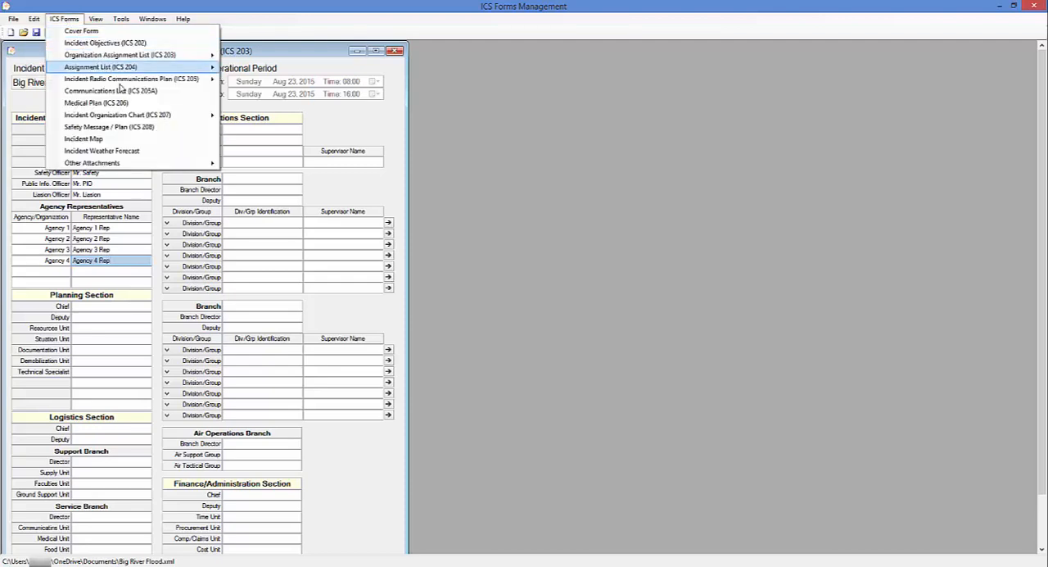
pyautogui.moveTo(184, 116)
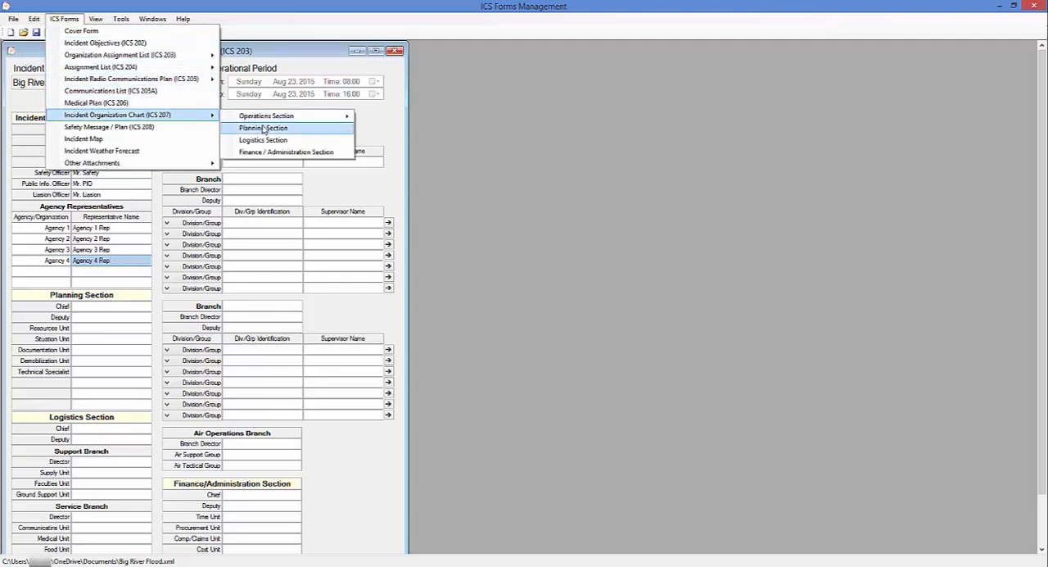
pyautogui.click(263, 129)
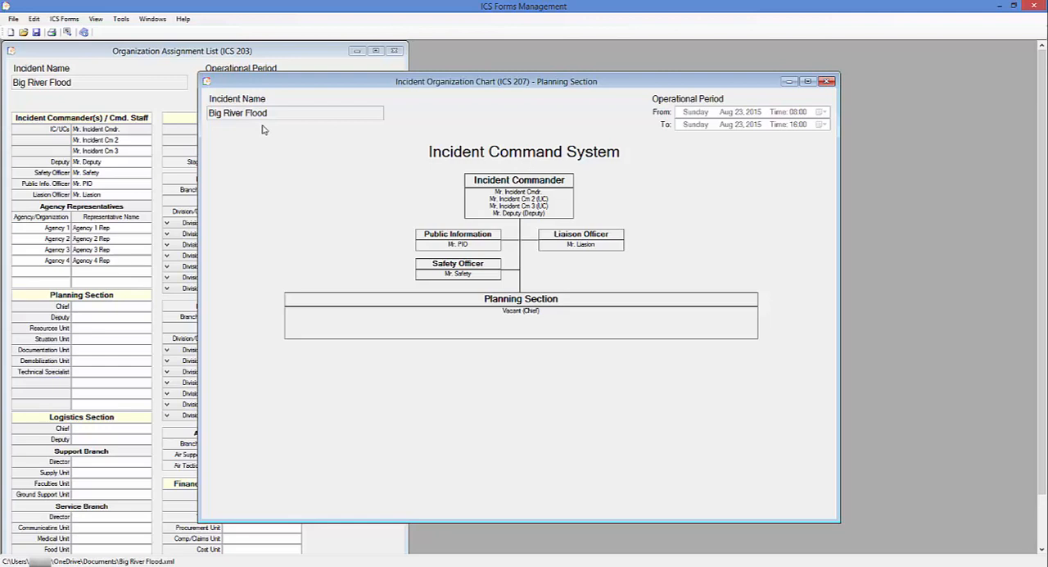
pyautogui.click(827, 82)
# Fill in the Planning Section's chief, deputy, resources unit and situation unit names on the ICS 203 form
pyautogui.click(116, 306)
pyautogui.write('Mr. Planning Chief')
pyautogui.press('Tab')
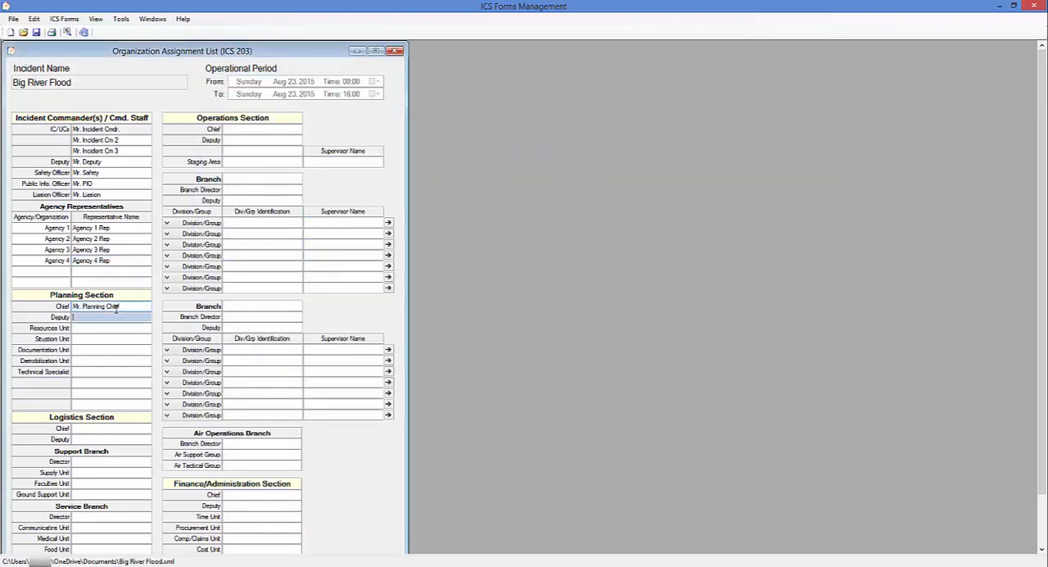
pyautogui.write('Mr. Plan Deputy')
pyautogui.press('Tab')
pyautogui.write('Mr. Resources')
pyautogui.press('Tab')
pyautogui.write('Mr. Situation')
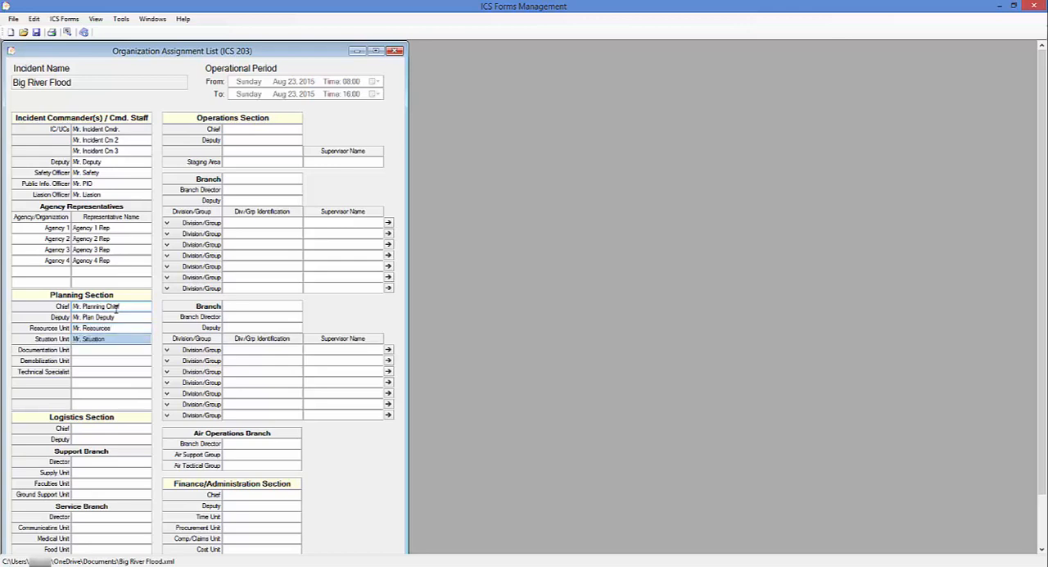
pyautogui.write(' Unit')
# Enter the names for the Planning Section's documentation unit, demobilization unit and two technical specialists
pyautogui.press('Tab')
pyautogui.write('Ms. Documentation')
pyautogui.press('Tab')
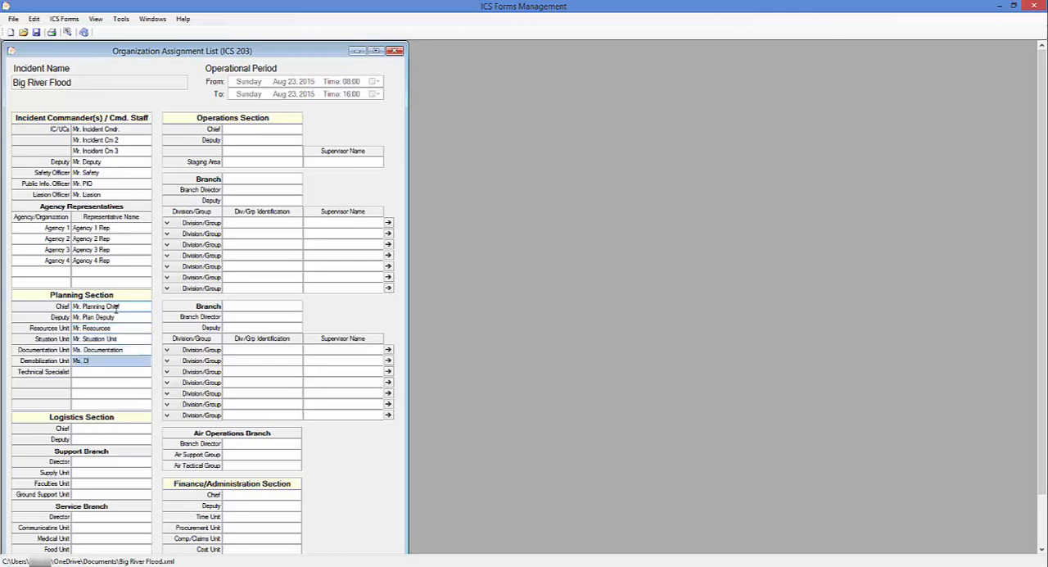
pyautogui.press('Tab')
pyautogui.write('Tech')
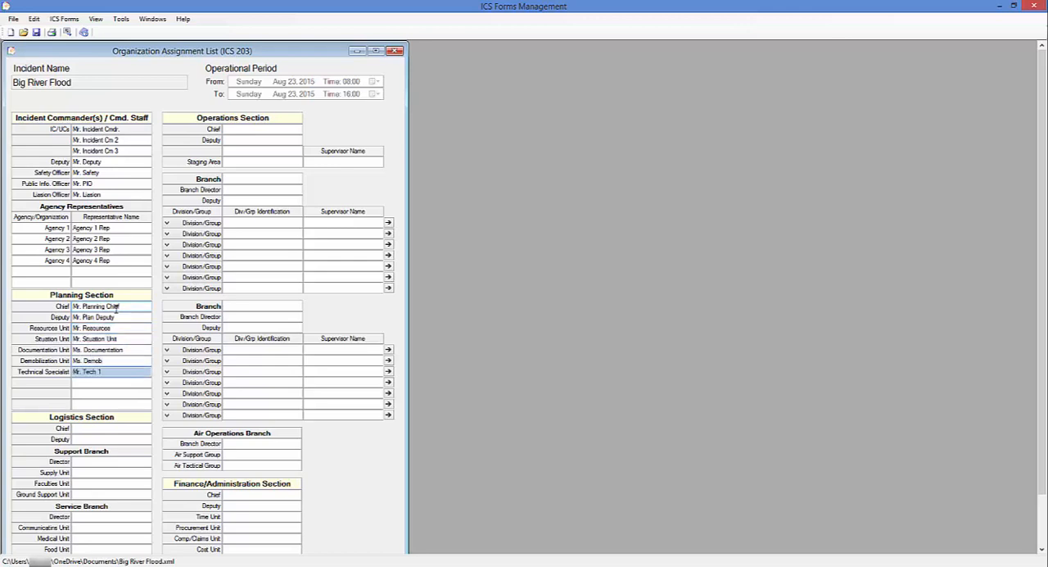
pyautogui.press('Tab')
pyautogui.write('Mr. Tech')
# Check the Planning Section's chief, deputy, units and technical specialists on its ICS 207 chart, and close the chart
pyautogui.click(77, 428)
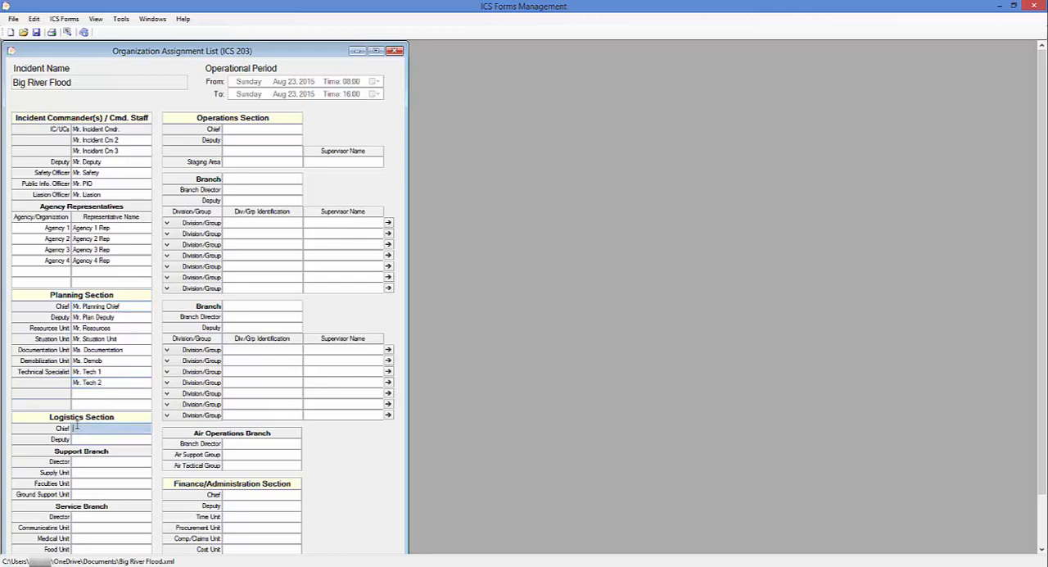
pyautogui.click(70, 20)
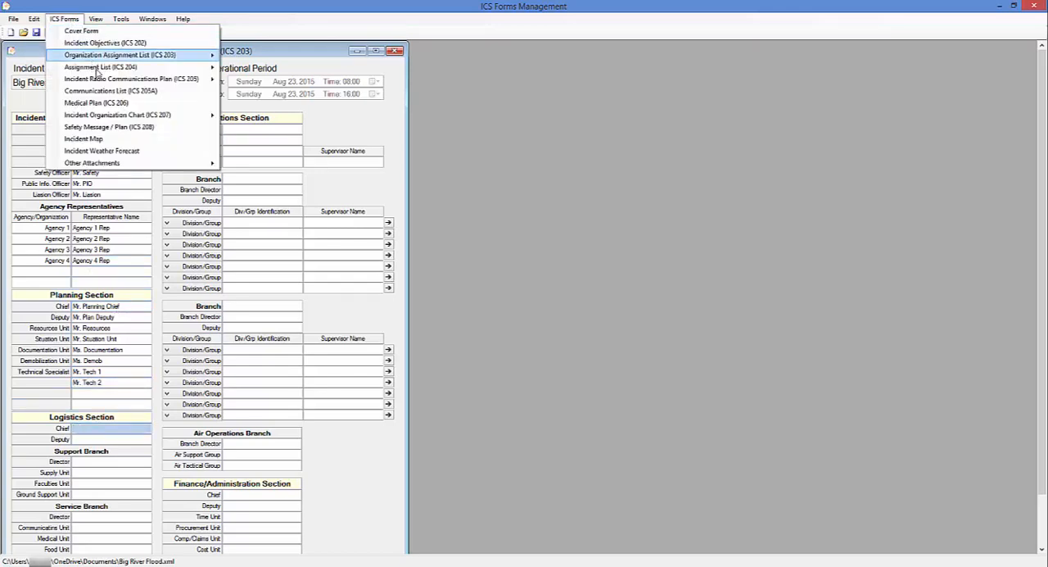
pyautogui.moveTo(124, 116)
pyautogui.click(248, 130)
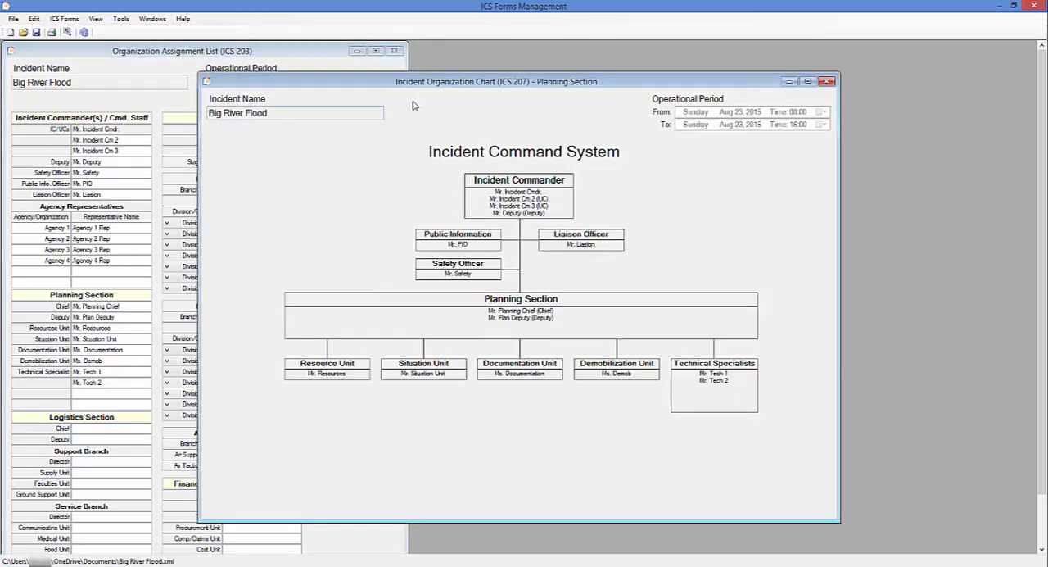
pyautogui.click(827, 82)
# Enter the names of the Logistics Section's chief and deputy and of the Support Branch director
pyautogui.write('M')
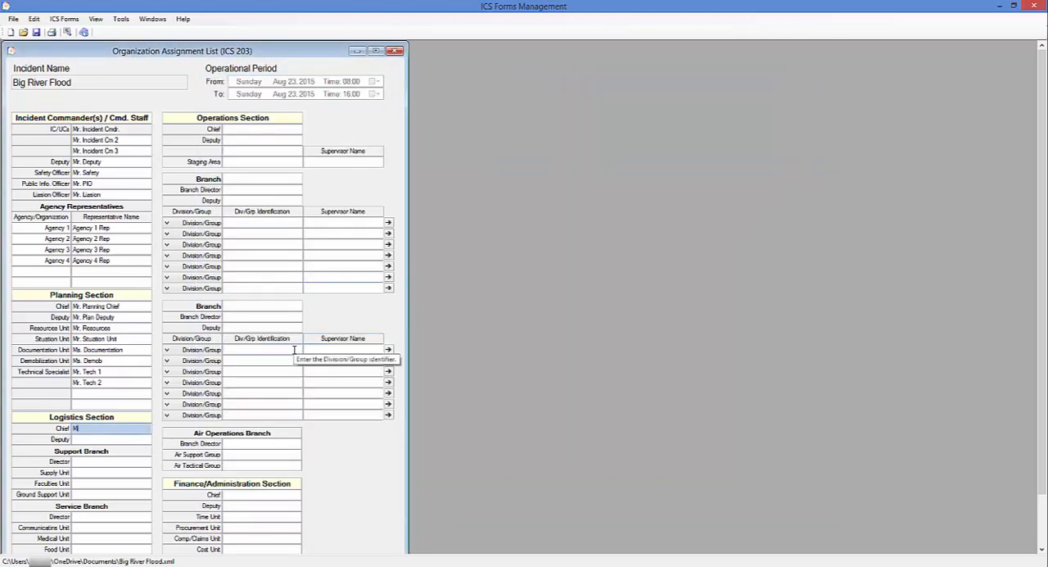
pyautogui.write('r. Logistics')
pyautogui.press('Tab')
pyautogui.write('Ms. Deputy Log')
pyautogui.press('Tab')
pyautogui.write('Mr. Director')
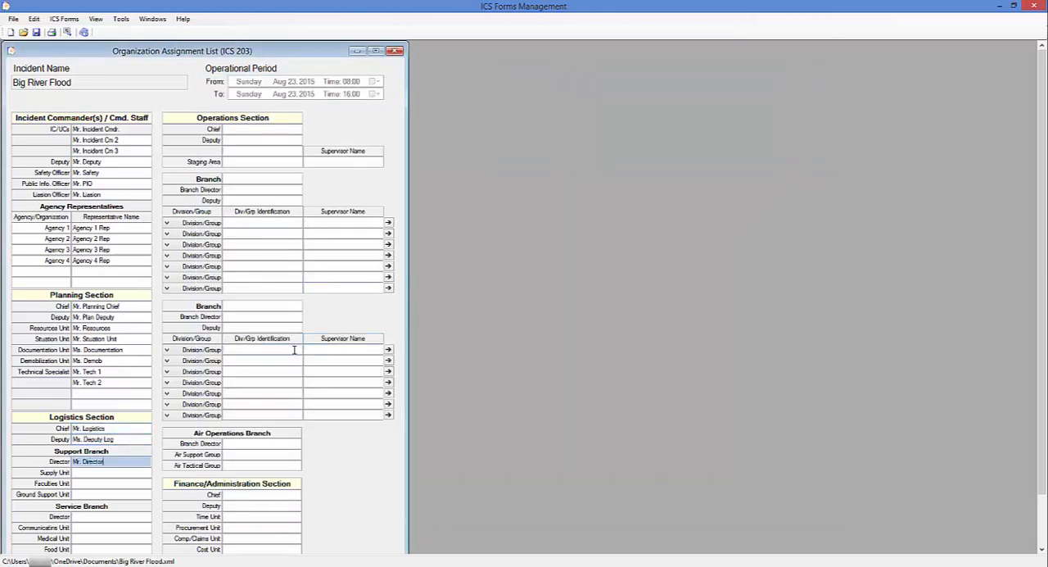
# Enter the names for the Support Branch's supply unit, faculties unit and ground support unit on the ICS 203 form
pyautogui.press('Tab')
pyautogui.write('Mr. Supply Unit')
pyautogui.press('Tab')
pyautogui.write('Ms. Faculties')
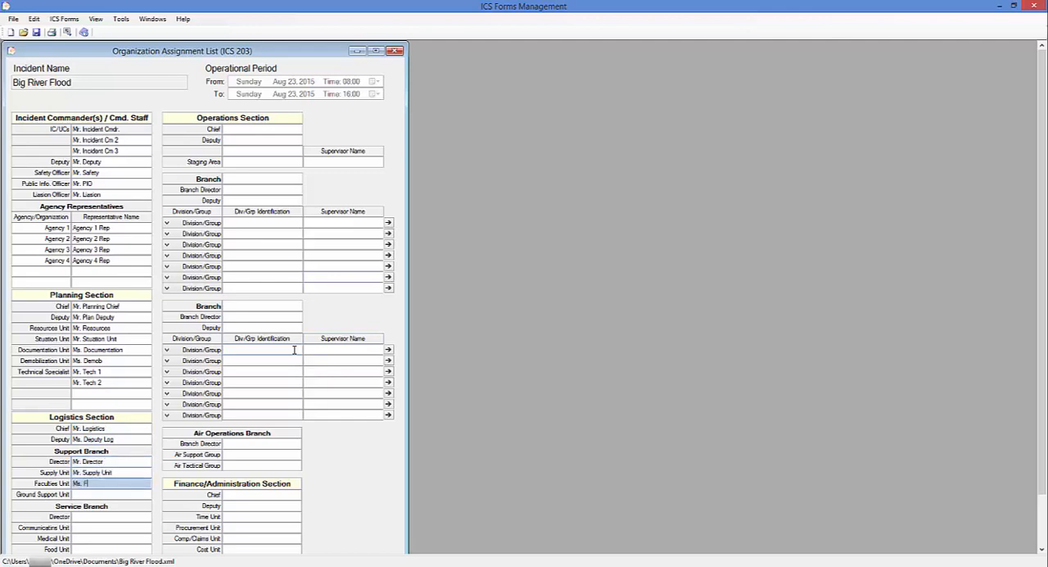
pyautogui.press('Tab')
pyautogui.write('Mr. Ground Support')
# Enter the names of the Service Branch's director, communications unit, medical unit and food unit
pyautogui.press('Tab')
pyautogui.write('Mr. Servic')
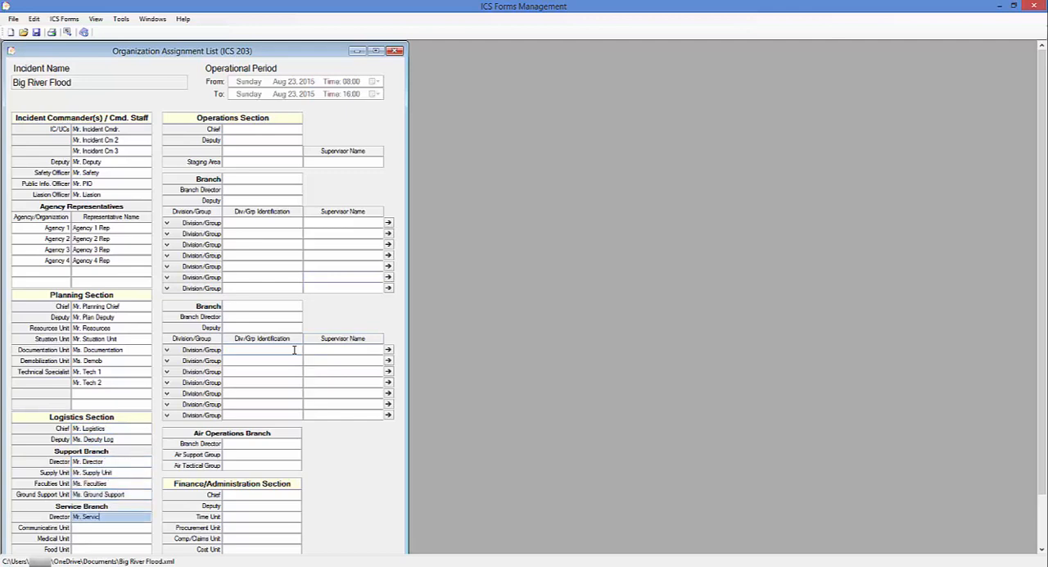
pyautogui.write('es Dr.')
pyautogui.press('Tab')
pyautogui.write('Ms. Communication')
pyautogui.press('Tab')
pyautogui.write('Ms. Medi')
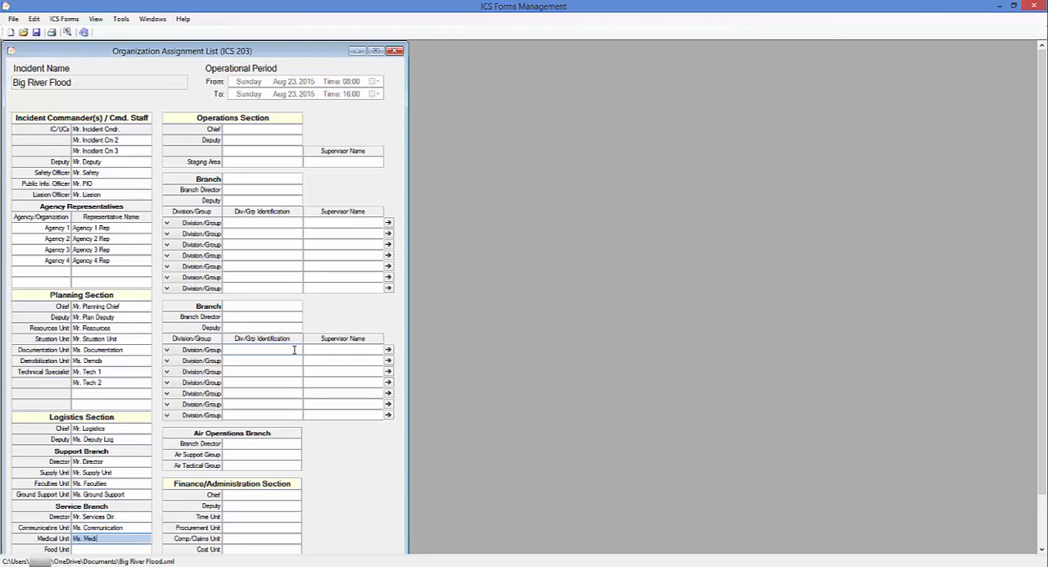
pyautogui.write('cal')
pyautogui.press('Tab')
pyautogui.write('Mr. Food U')
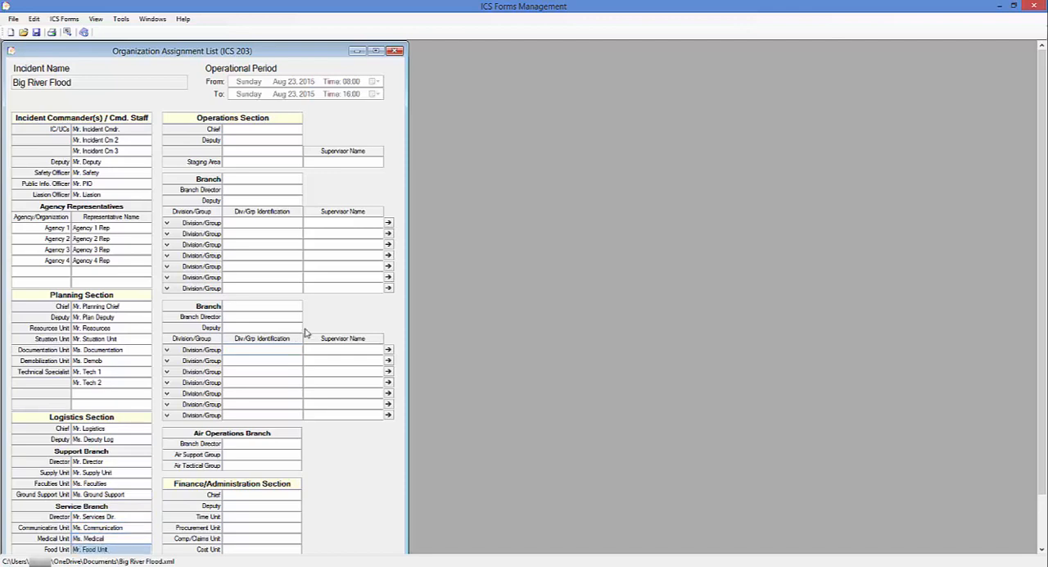
# Check the Logistics Section's chief, deputy, branches and units on its ICS 207 chart, and close the chart
pyautogui.click(65, 18)
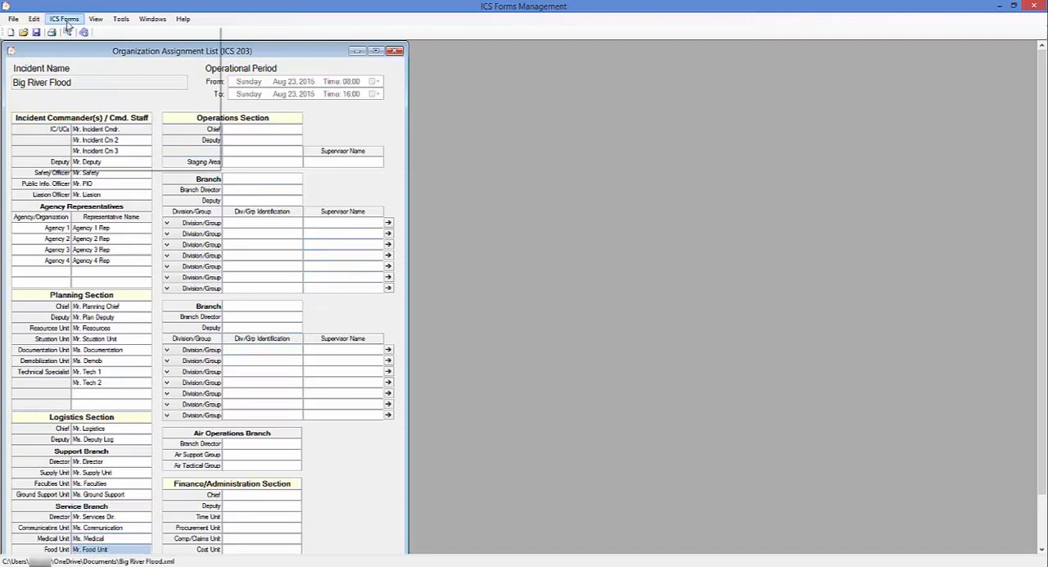
pyautogui.moveTo(117, 120)
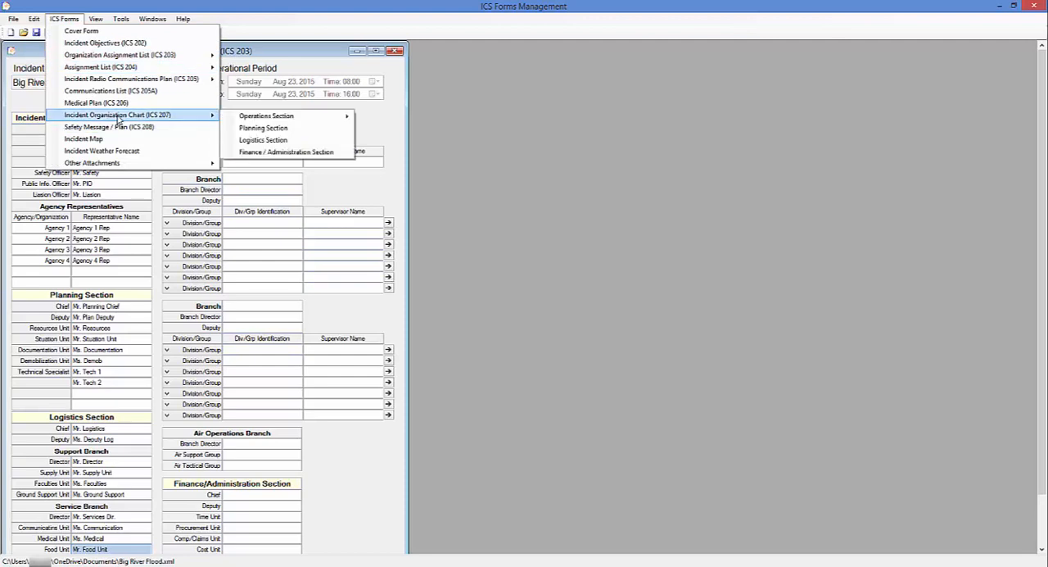
pyautogui.click(259, 142)
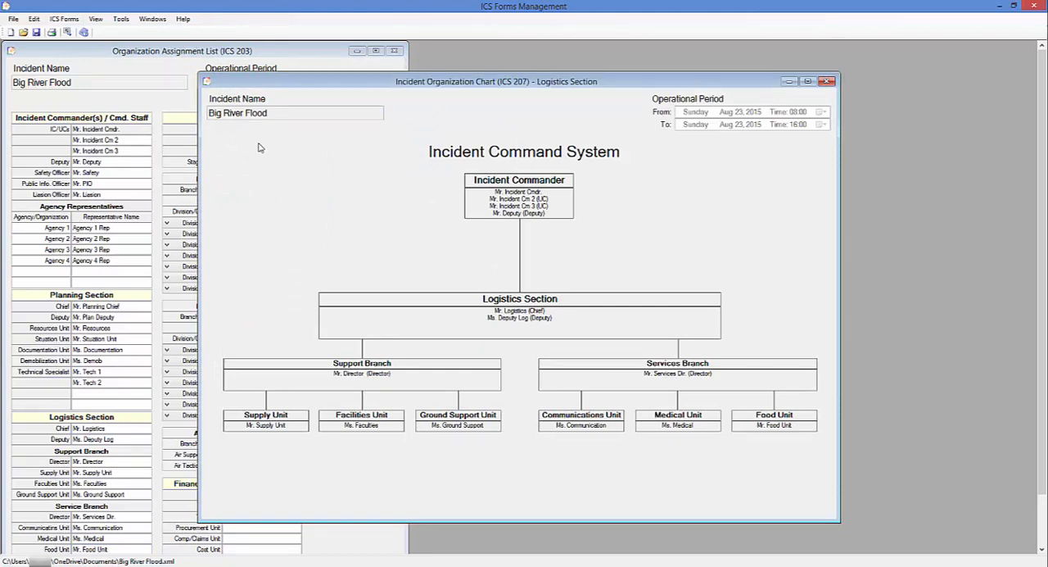
pyautogui.click(827, 82)
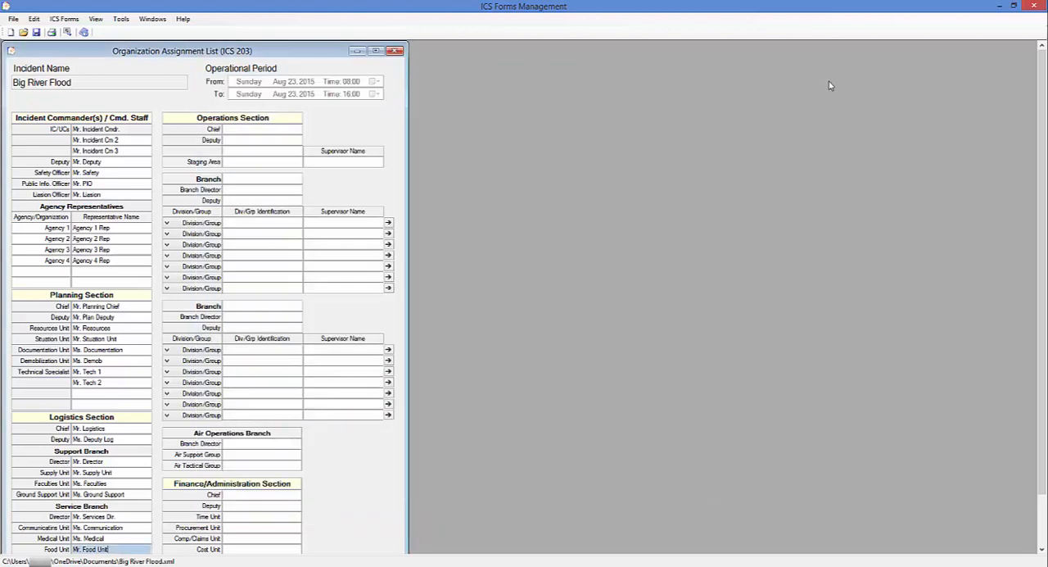
# Fill in the Operations Section's chief and two deputies, and add the staging area Parking Lot with its supervisor's name
pyautogui.click(251, 129)
pyautogui.write('Ms. Ops Section')
pyautogui.press('Tab')
pyautogui.write('Mr. Deputy Ops')
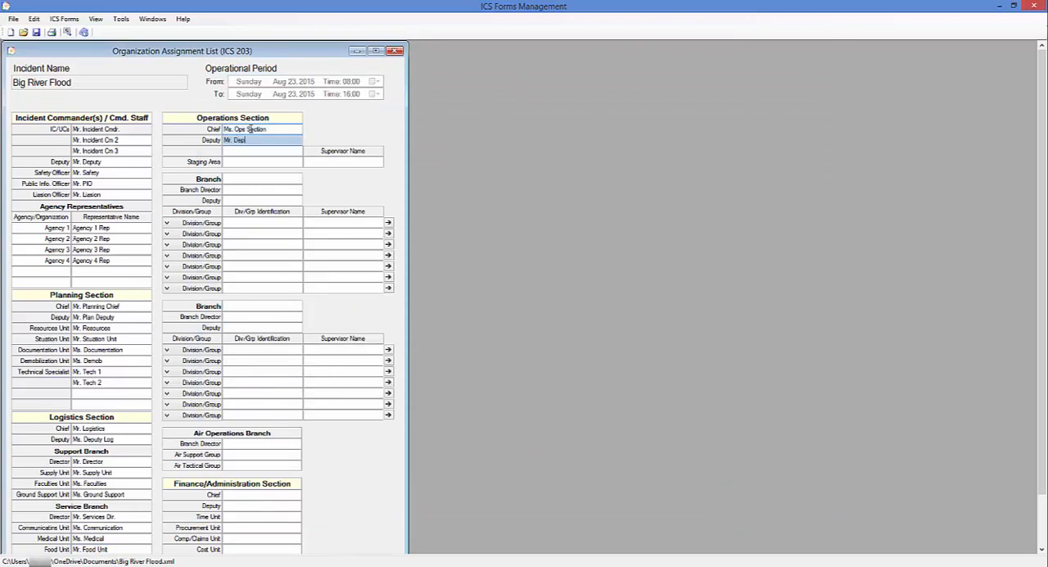
pyautogui.press('Tab')
pyautogui.write('Mr Deputy 2 Ops')
pyautogui.press('Tab')
pyautogui.write('Parking Lot')
pyautogui.press('Tab')
pyautogui.write('Mr. Staging Area')
# Name the first Operations branch Branch 1 and enter its director's and deputy's names
pyautogui.press('Tab')
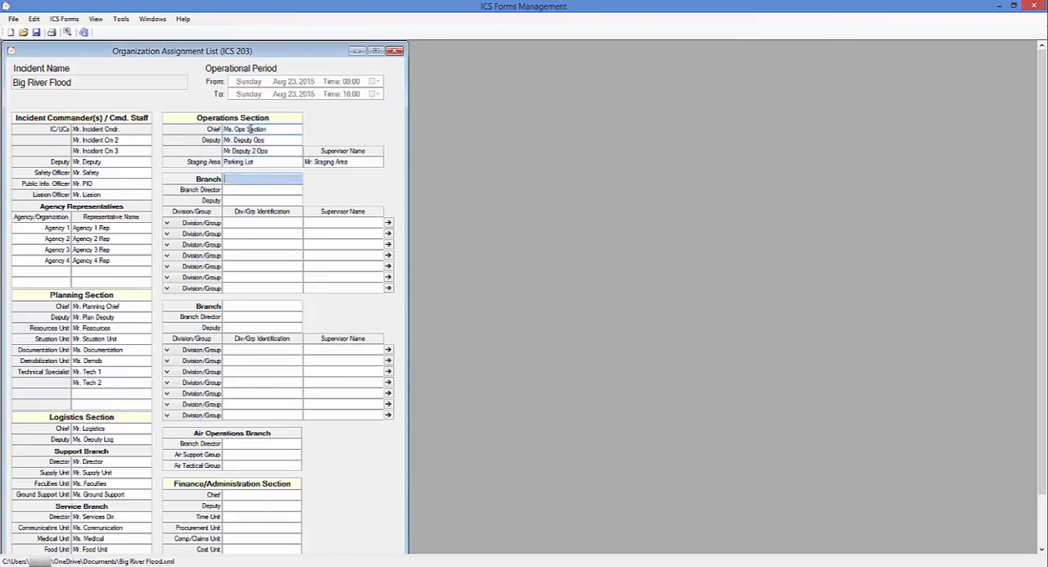
pyautogui.write('Branch 1')
pyautogui.press('Tab')
pyautogui.write('Mr. Branch 1 Dir.')
pyautogui.press('Tab')
pyautogui.write('Mr. Branch 1 Dep')
# Set Branch 1's first row to Division, identify it as Branch 1 Div 1 and enter its supervisor's name
pyautogui.press('Tab')
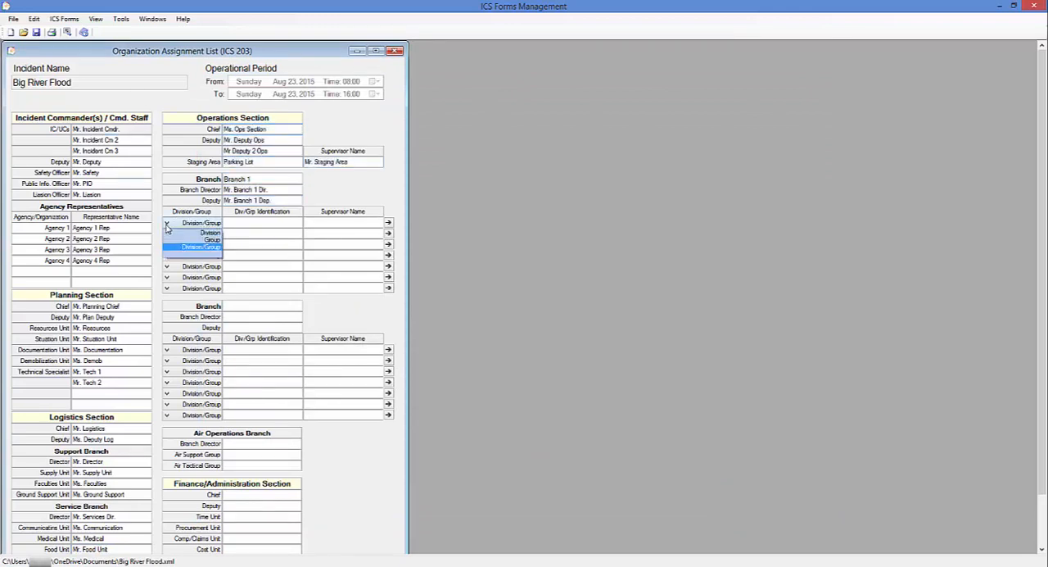
pyautogui.click(232, 221)
pyautogui.write('Branch 1 Div 1')
pyautogui.press('Tab')
pyautogui.write('Mr. B1 D')
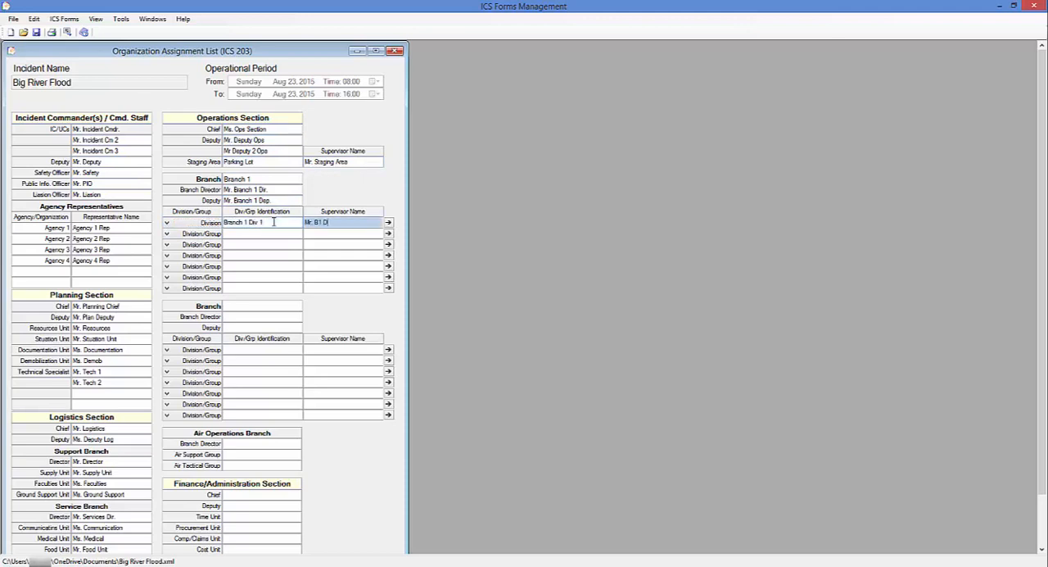
pyautogui.write('iv 1')
# Copy the first division's identification into the next three rows as Branch 1 Div 2, Branch 1 Div 3 and Branch 1 Div 4
pyautogui.moveTo(273, 222); pyautogui.dragTo(213, 222)
pyautogui.write('Branch 1 Div 1')
pyautogui.click(251, 254)
pyautogui.write('Branch 1 Div 1')
pyautogui.press('BackSpace')
pyautogui.press('BackSpace')
pyautogui.press('BackSpace')
pyautogui.press('BackSpace')
pyautogui.click(278, 244)
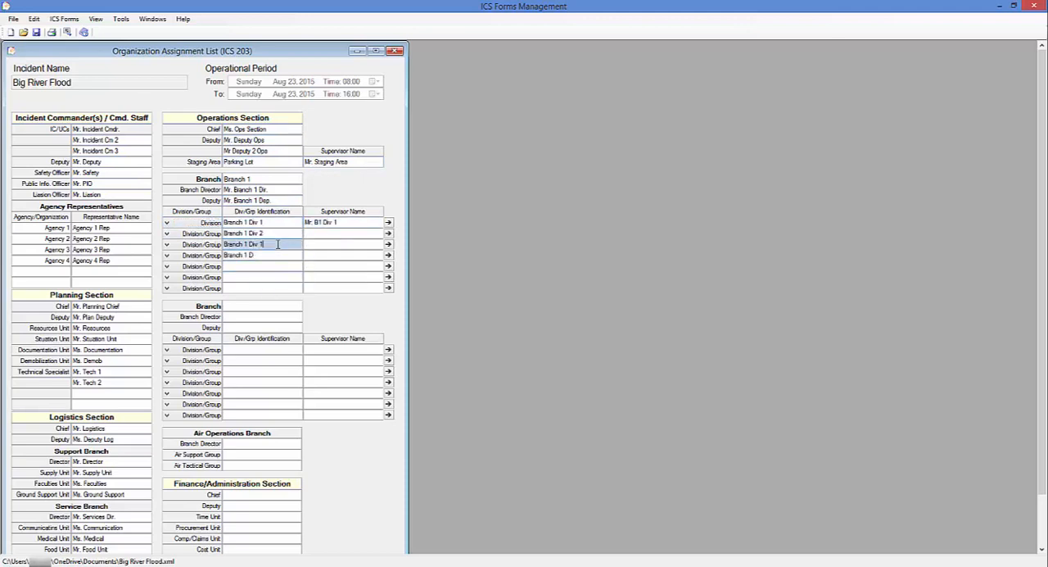
pyautogui.press('BackSpace')
pyautogui.write('3')
pyautogui.click(272, 253)
pyautogui.write('iv 4')
# Enter the supervisor names for Branch 1 Div 2, Div 3 and Div 4, with each row set to Division
pyautogui.click(309, 235)
pyautogui.write('Ms. B1 Div 2')
pyautogui.click(323, 246)
pyautogui.write('Ms. B1')
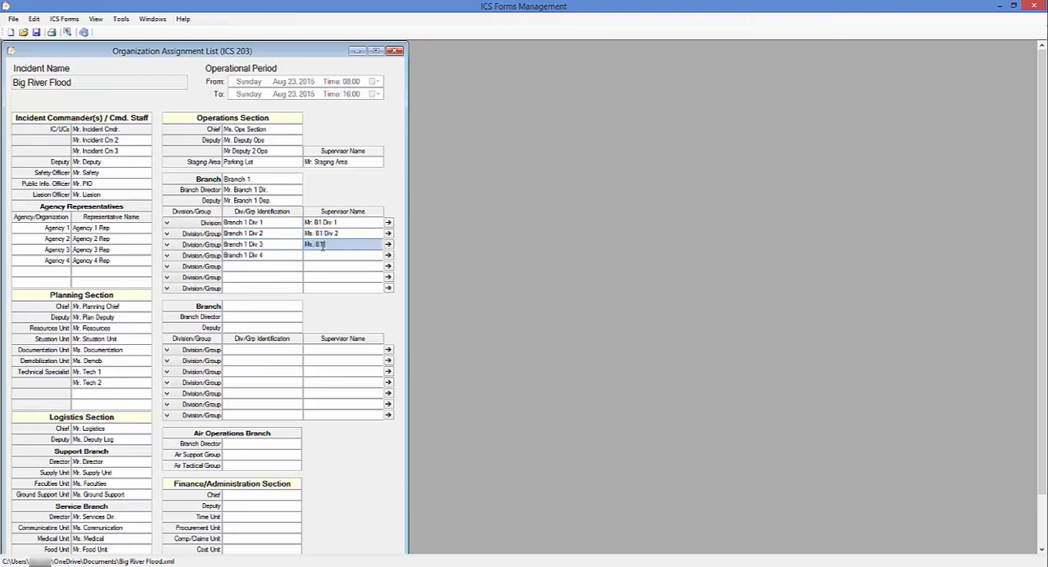
pyautogui.write(' Div 3')
pyautogui.click(322, 254)
pyautogui.write('Ms. B1 Div 4')
# Fill in Branch 1's fifth row as a Group identified as Branch 1 Grp 5, with its supervisor's name
pyautogui.click(242, 266)
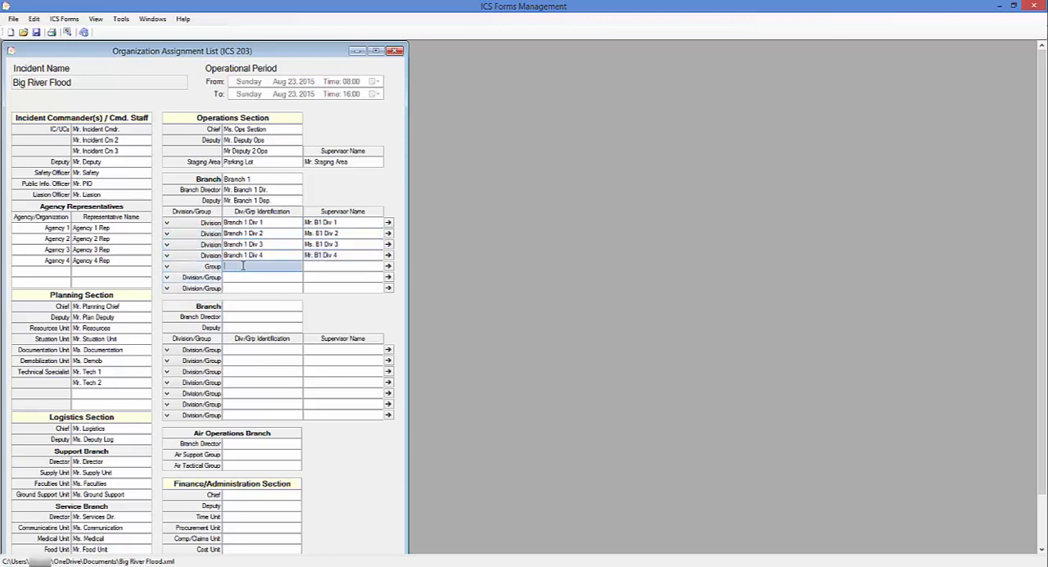
pyautogui.write('Branch 1 Grp 5')
pyautogui.press('Tab')
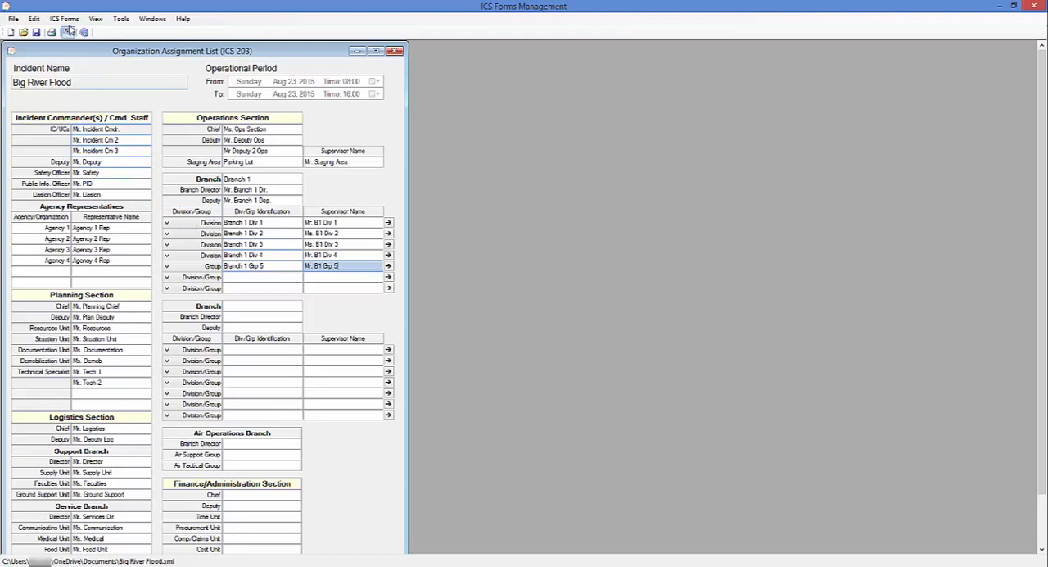
# Check Branch 1's divisions, its group and the staging area on page 1 of the Operations Section's ICS 207 chart, and close it
pyautogui.click(64, 18)
pyautogui.moveTo(131, 117)
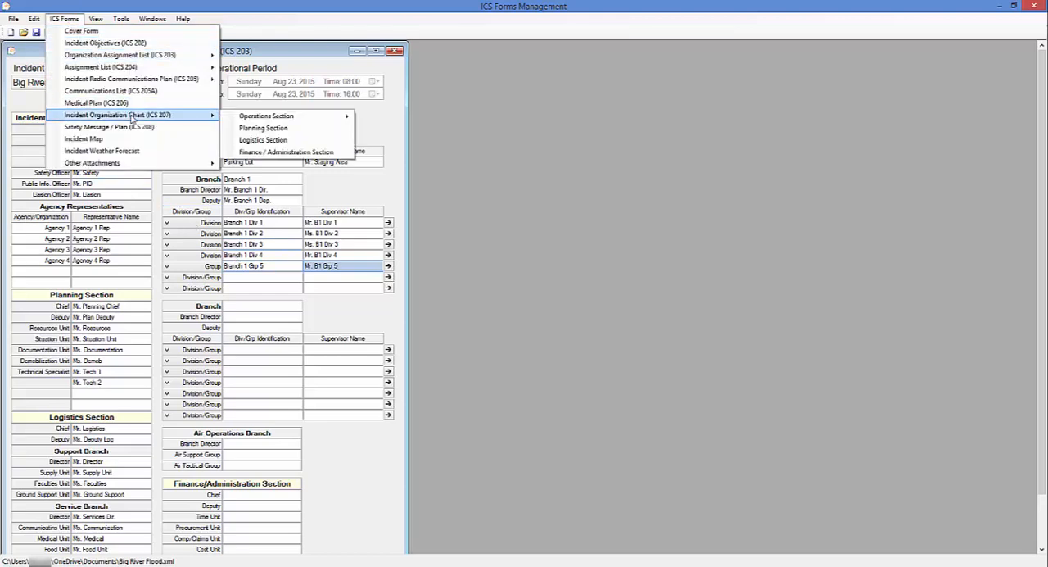
pyautogui.moveTo(254, 121)
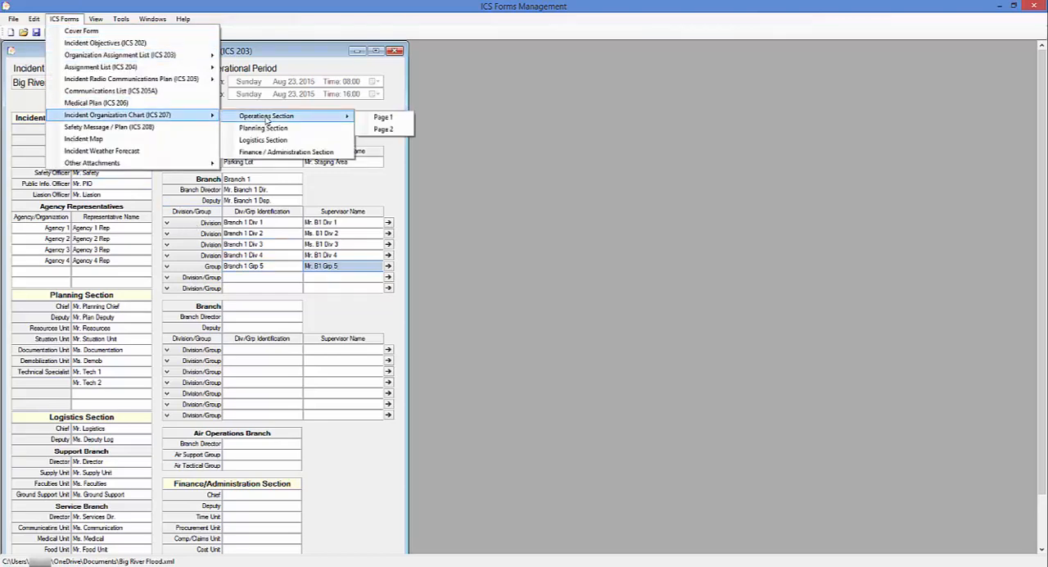
pyautogui.click(377, 119)
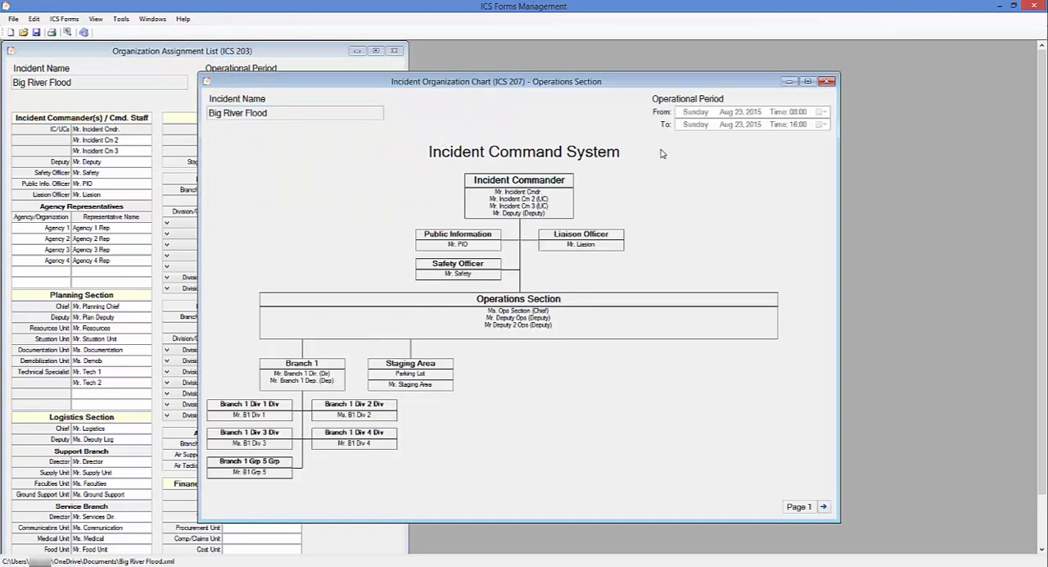
pyautogui.click(827, 83)
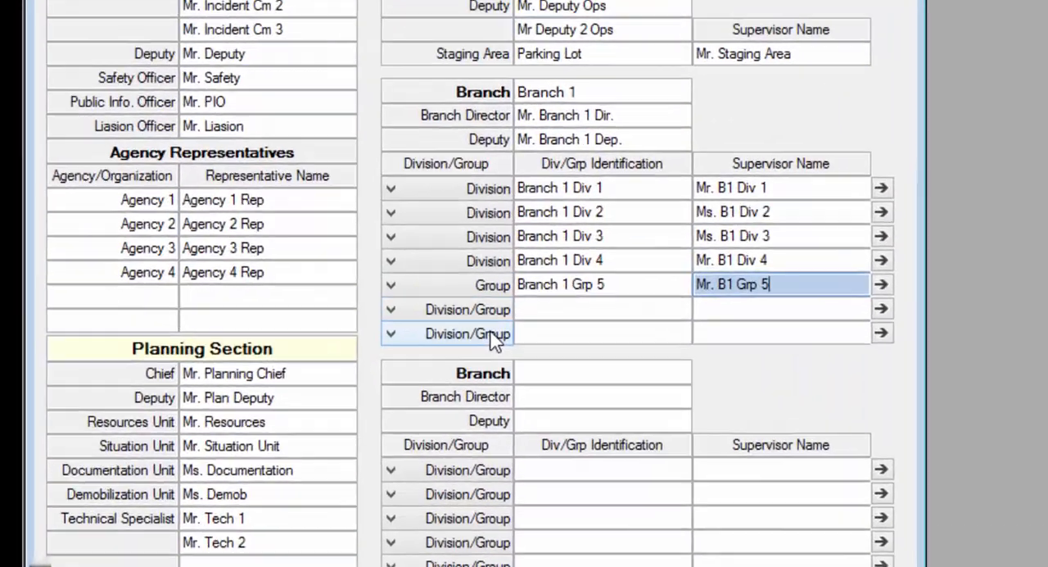
# Set Branch 1's last row to Group, identify it as Branch 1 Grp 1 and enter its supervisor's name
pyautogui.click(211, 287)
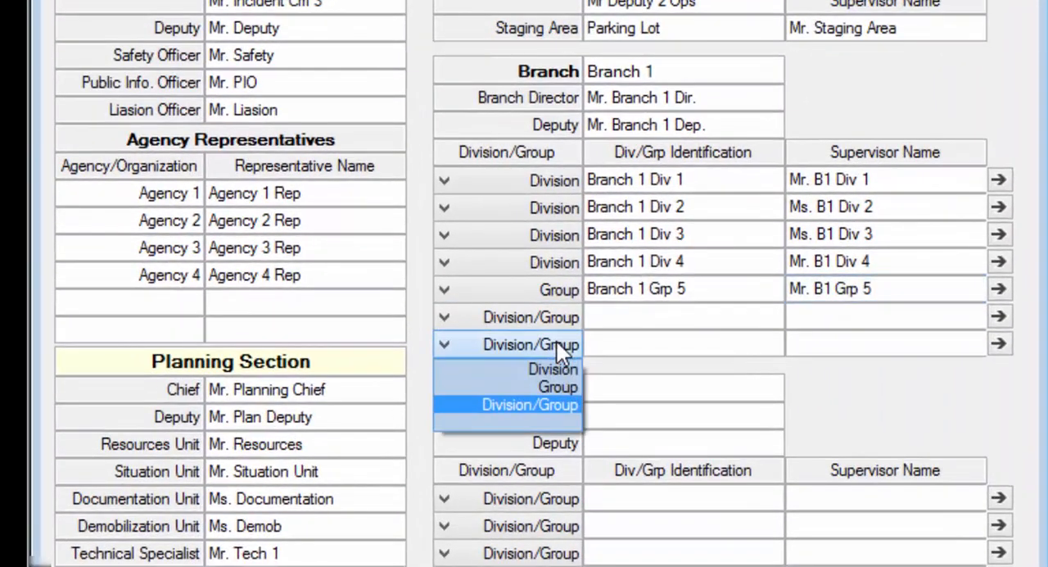
pyautogui.click(560, 386)
pyautogui.click(631, 344)
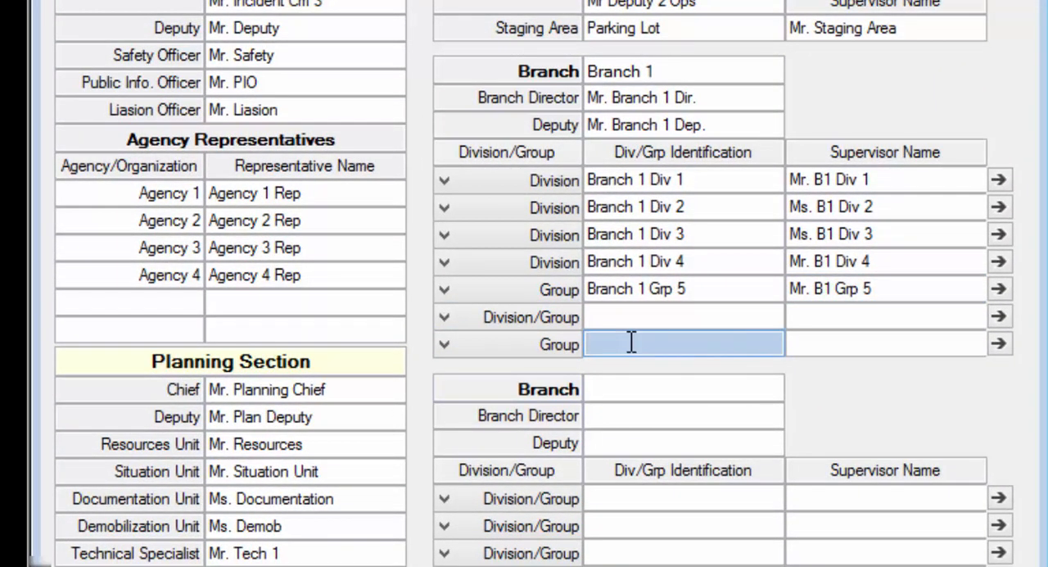
pyautogui.write('Branch 1 Grp 1')
pyautogui.press('Tab')
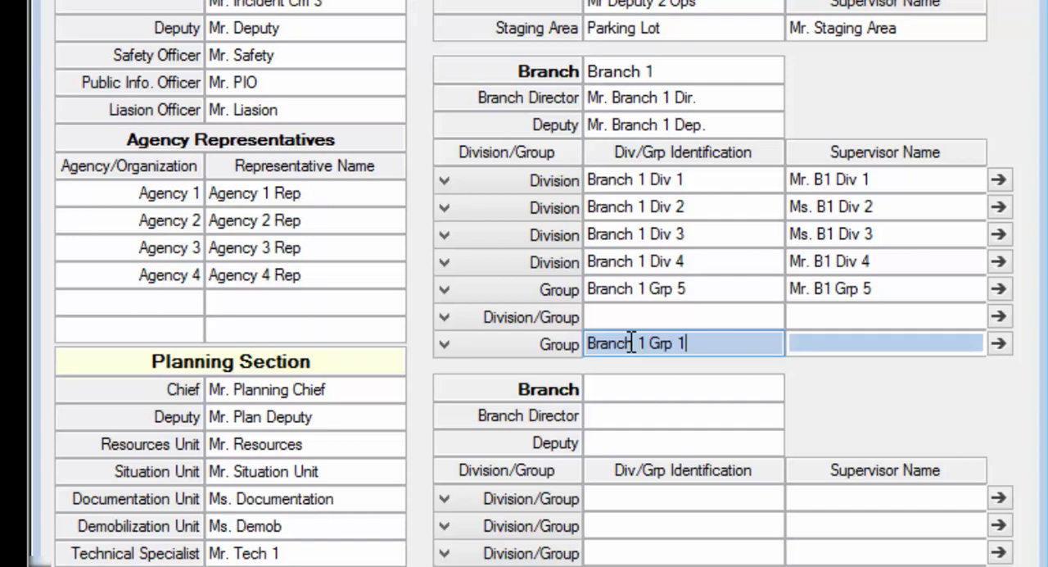
pyautogui.write('Mr. B1 Brp')
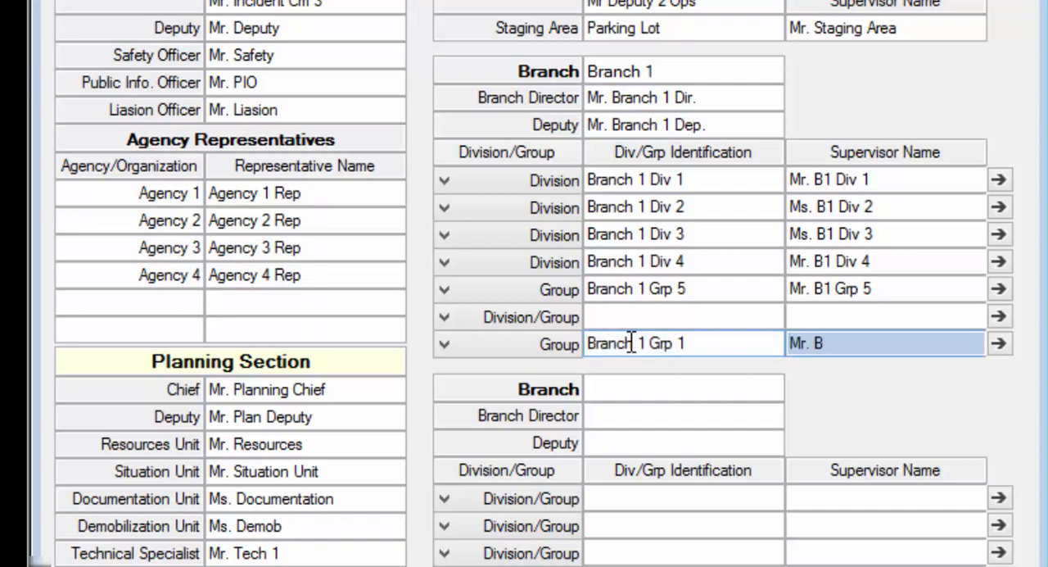
pyautogui.write(' 1')
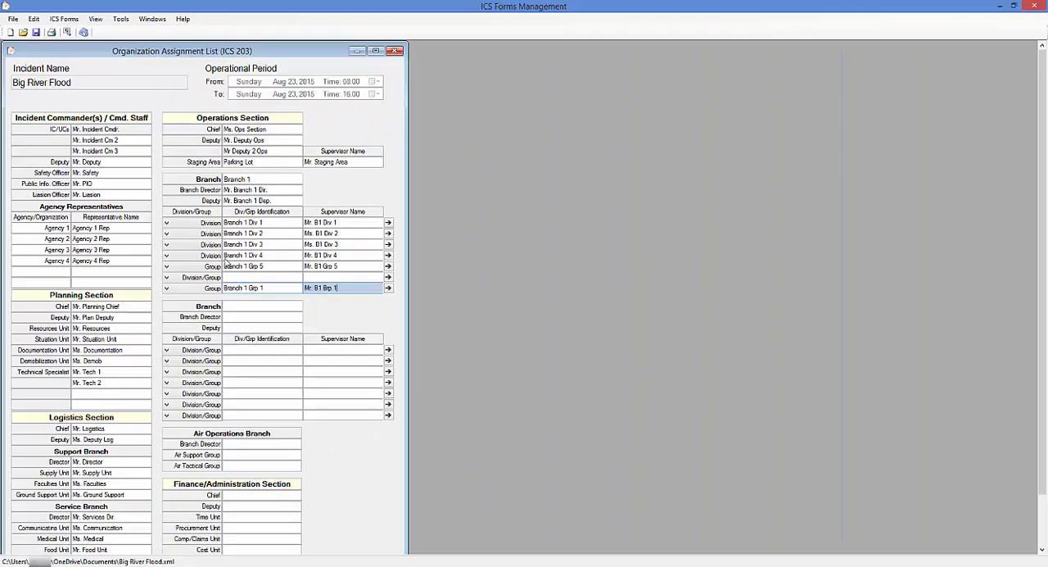
# Check where Branch 1 Grp 1 is placed on page 1 of the Operations Section's ICS 207 chart, and close the chart
pyautogui.click(65, 20)
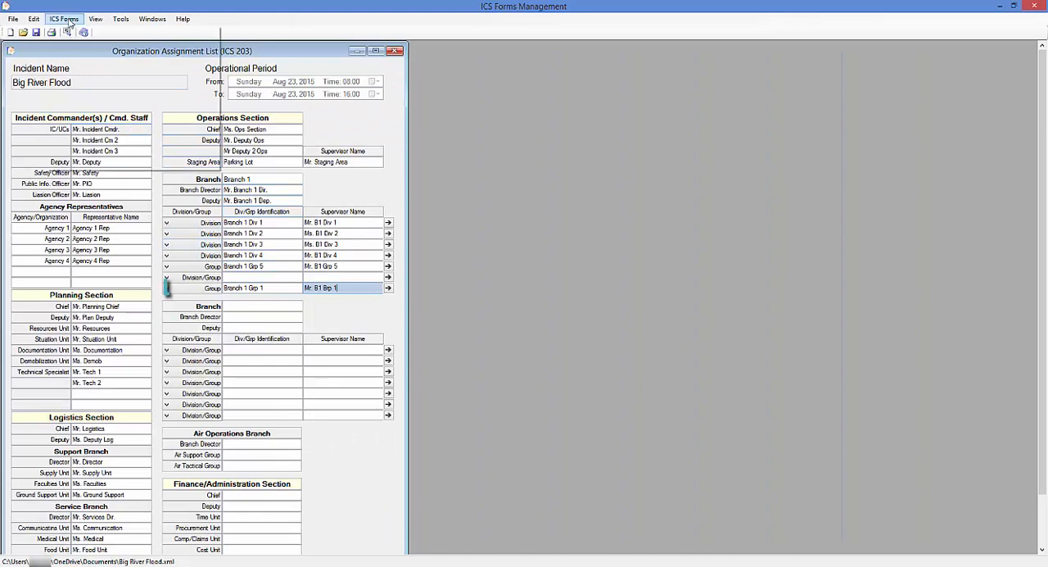
pyautogui.moveTo(140, 116)
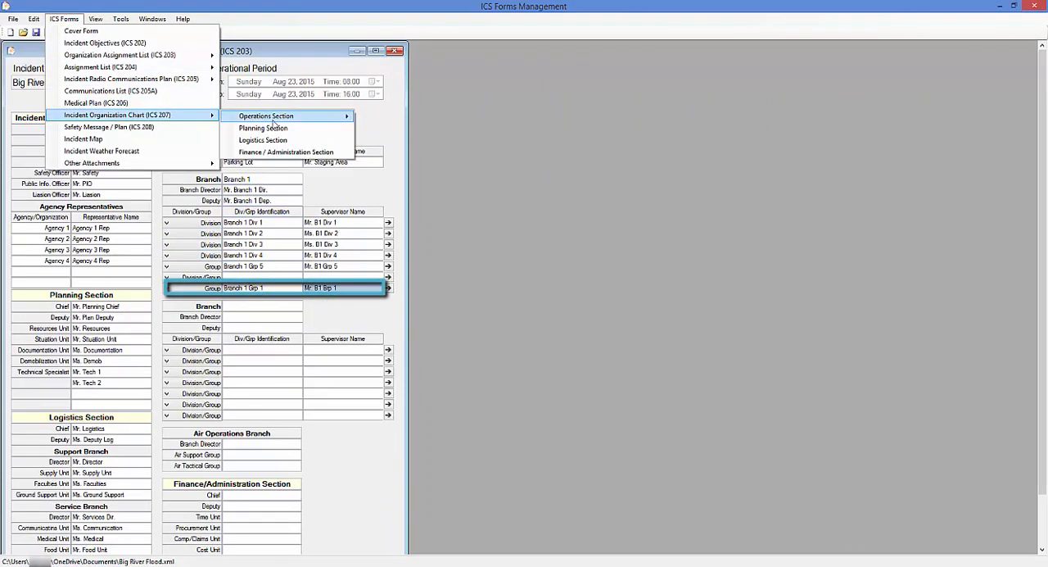
pyautogui.moveTo(305, 122)
pyautogui.click(388, 117)
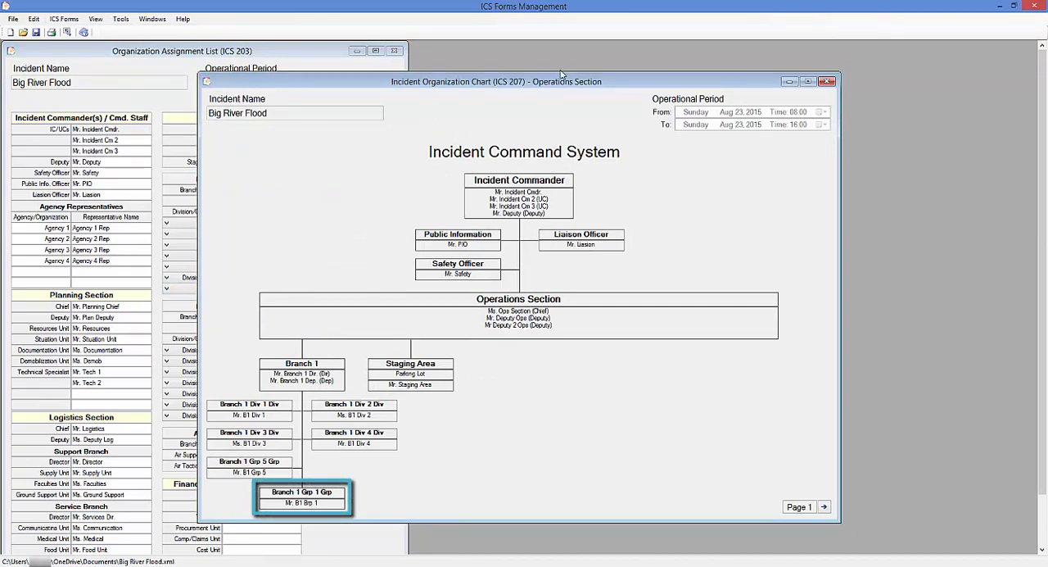
pyautogui.click(827, 83)
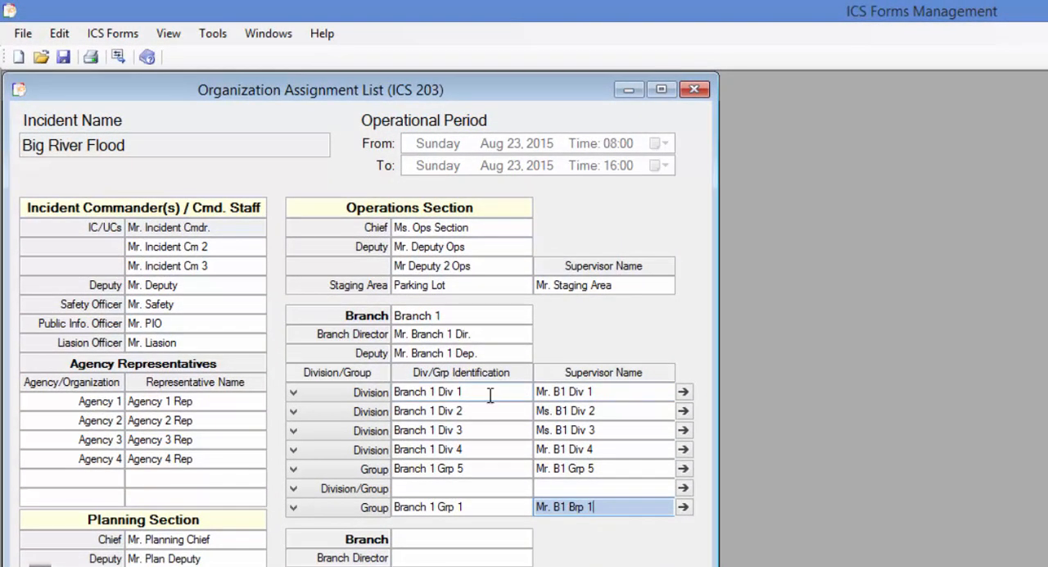
# Clear the identification and supervisor of Branch 1 Div 1 and reset that row's type to Division/Group
pyautogui.click(489, 393)
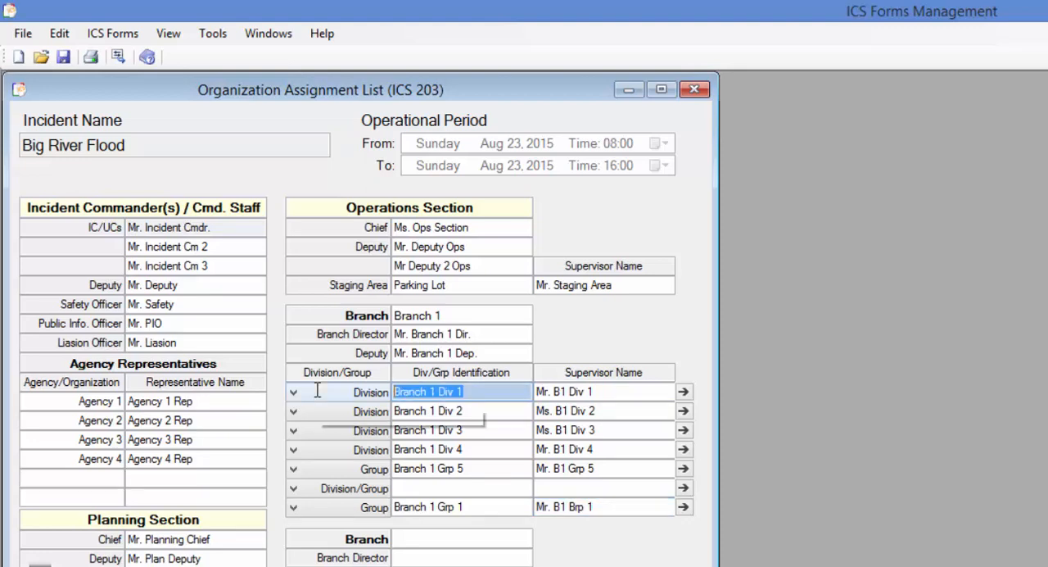
pyautogui.press('Delete')
pyautogui.press('Tab')
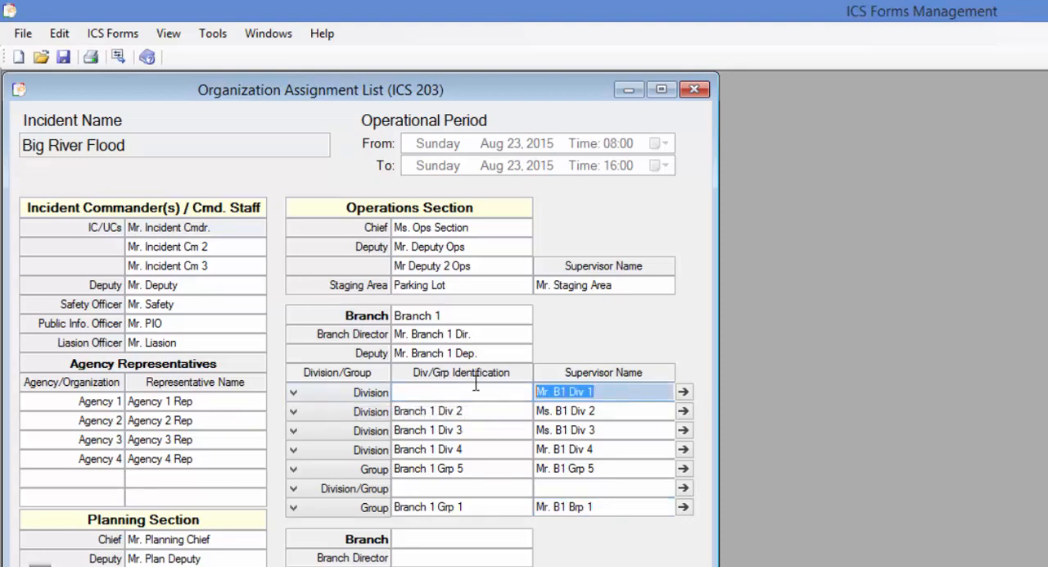
pyautogui.click(295, 394)
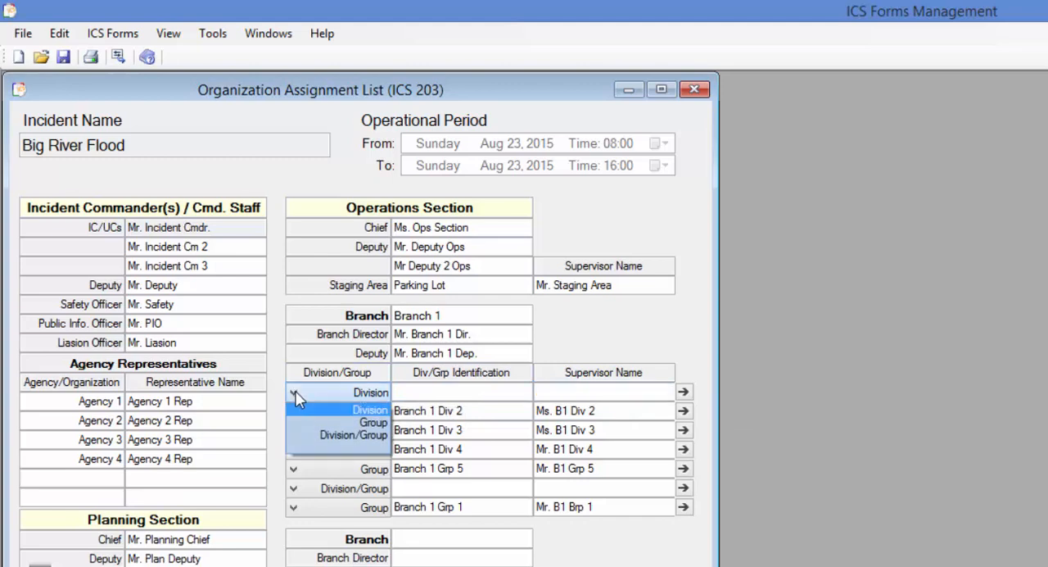
pyautogui.click(350, 434)
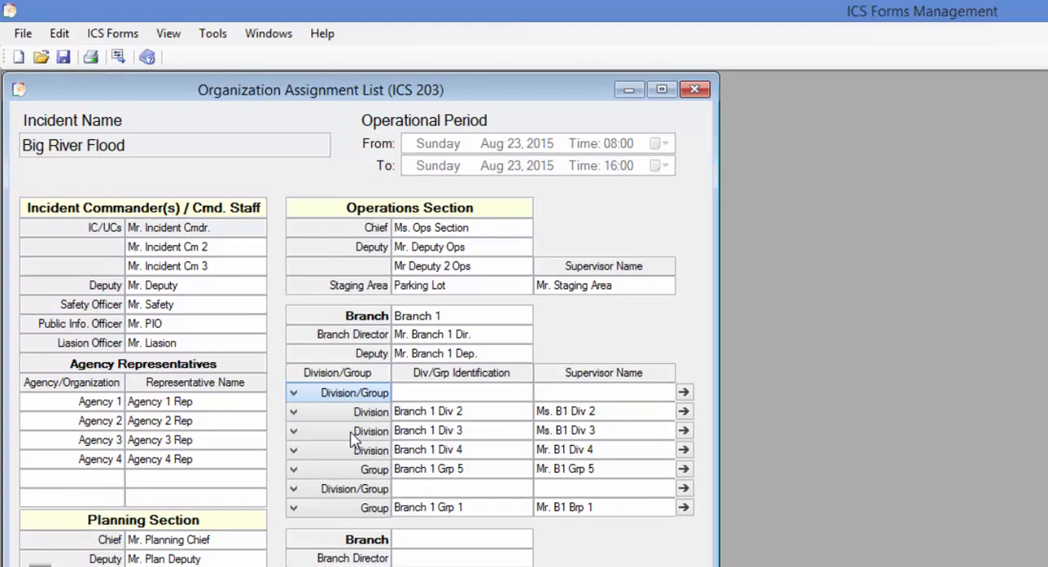
# Check how clearing the first division changes Branch 1 on page 1 of the Operations Section's ICS 207 chart
pyautogui.click(113, 33)
pyautogui.moveTo(283, 203)
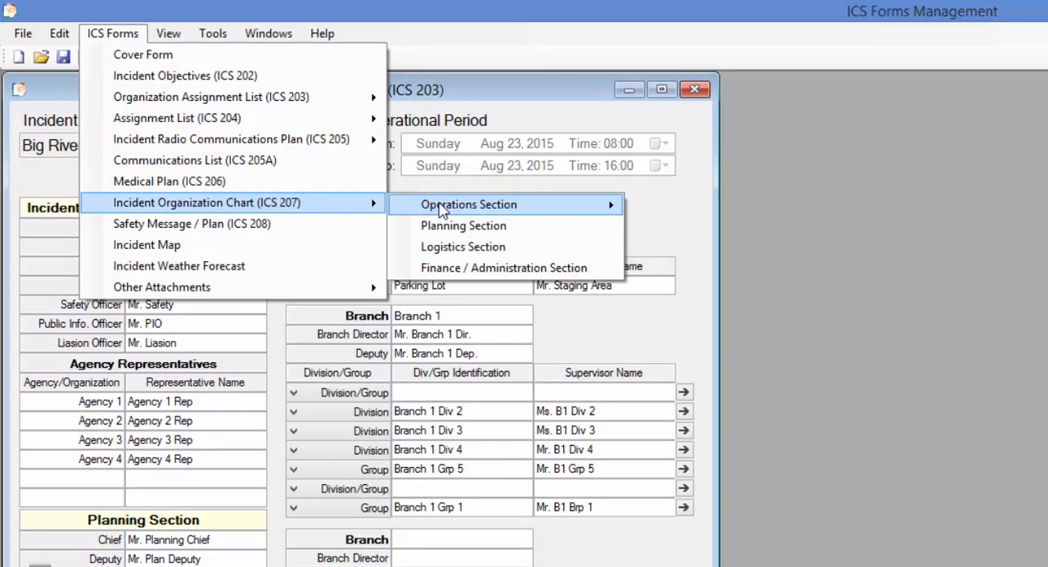
pyautogui.moveTo(446, 207)
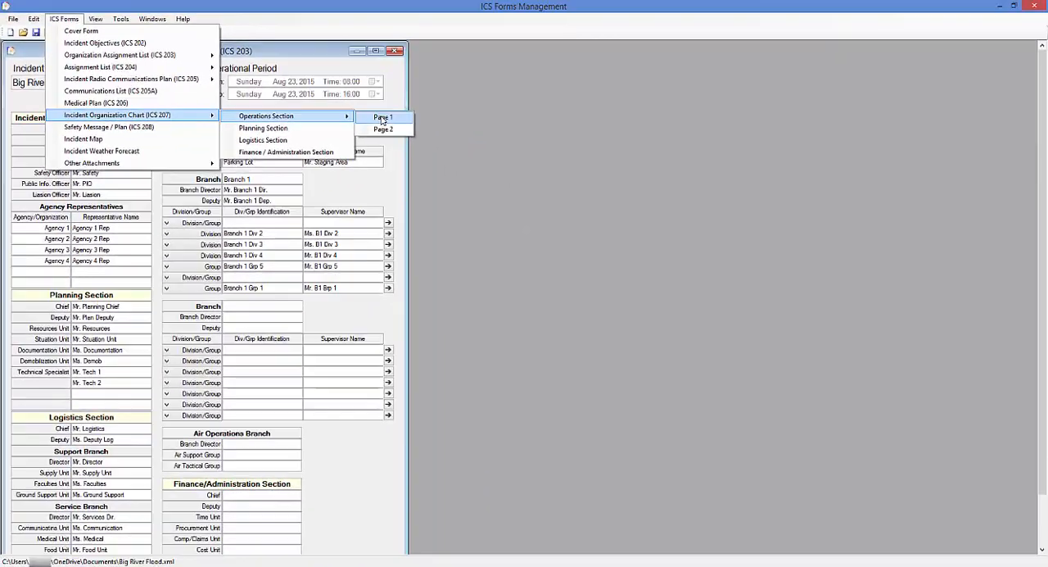
pyautogui.click(382, 118)
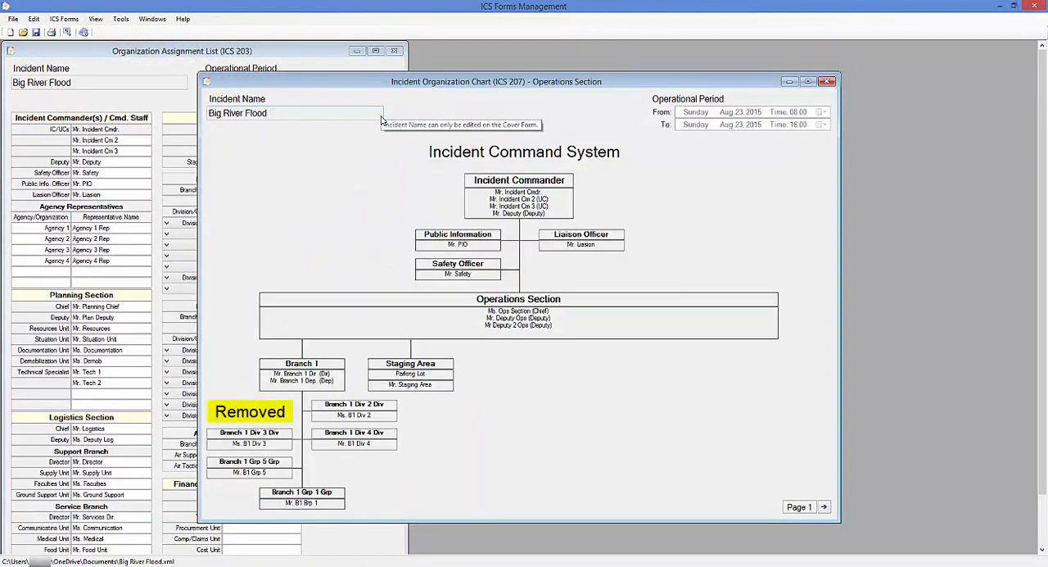
# Close the Operations Section's ICS 207 chart and view page 2 of the ICS 203 assignment list beside page 1
pyautogui.click(828, 82)
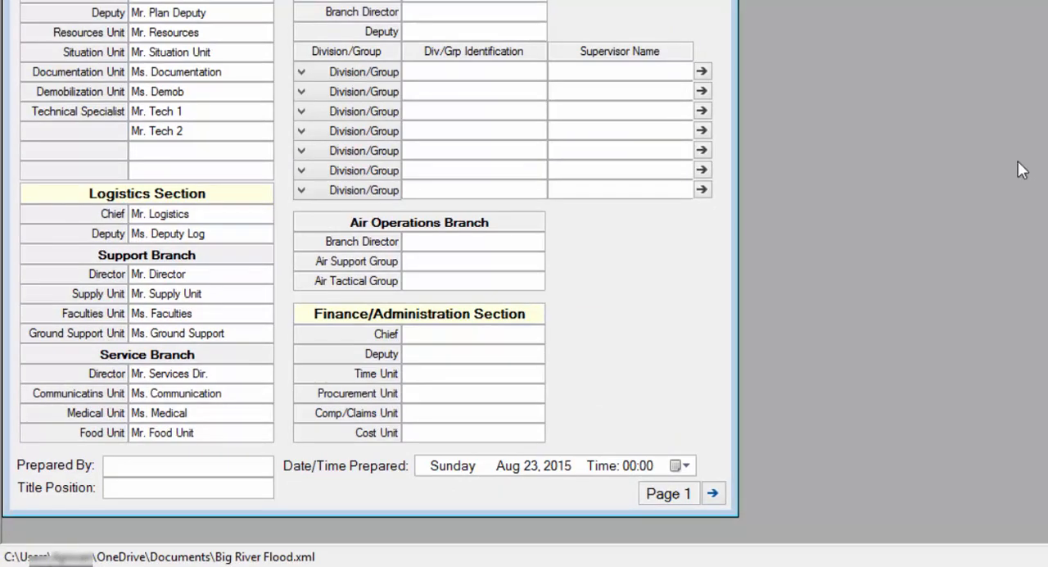
pyautogui.click(712, 494)
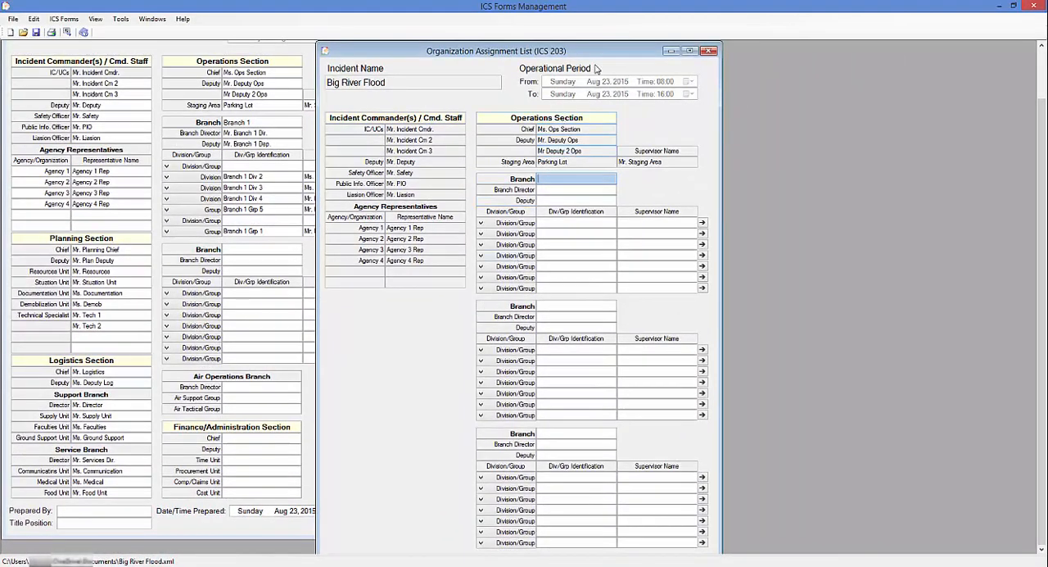
pyautogui.moveTo(608, 60); pyautogui.dragTo(690, 55)
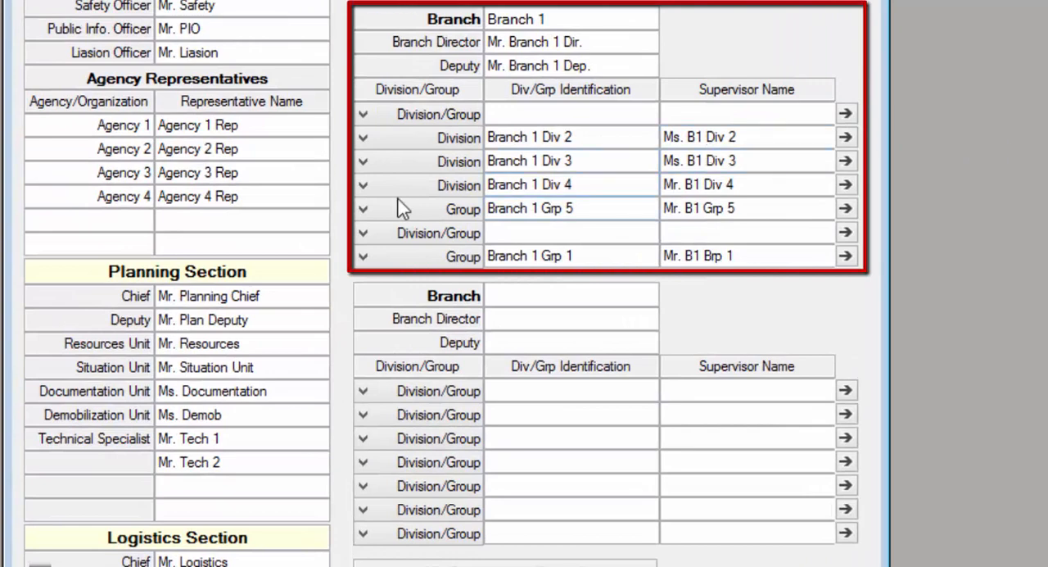
# Change the type of the Branch 1 Div 4 and Branch 1 Div 3 rows to Group
pyautogui.click(364, 188)
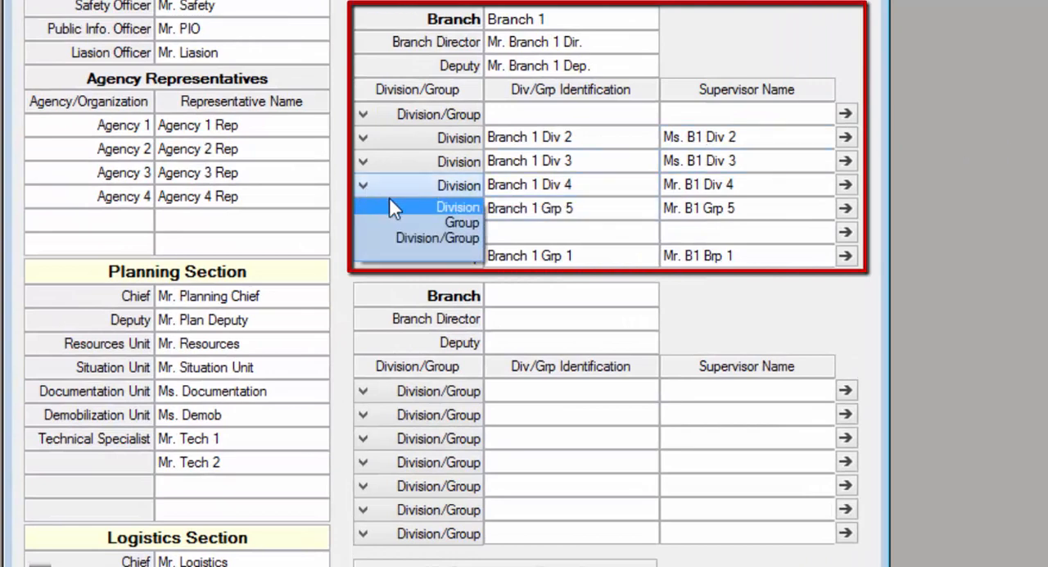
pyautogui.click(444, 222)
pyautogui.click(365, 163)
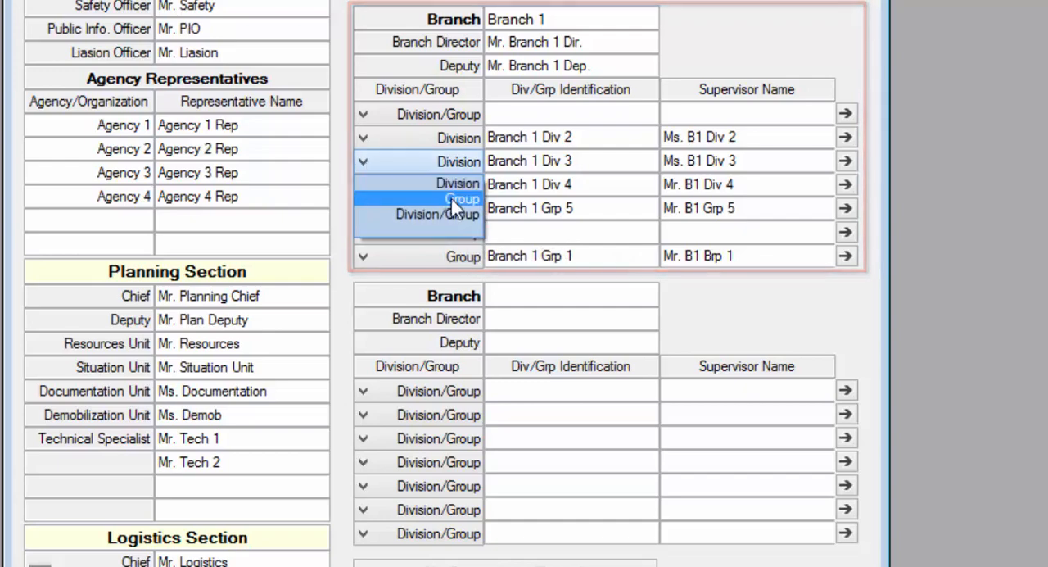
pyautogui.click(454, 200)
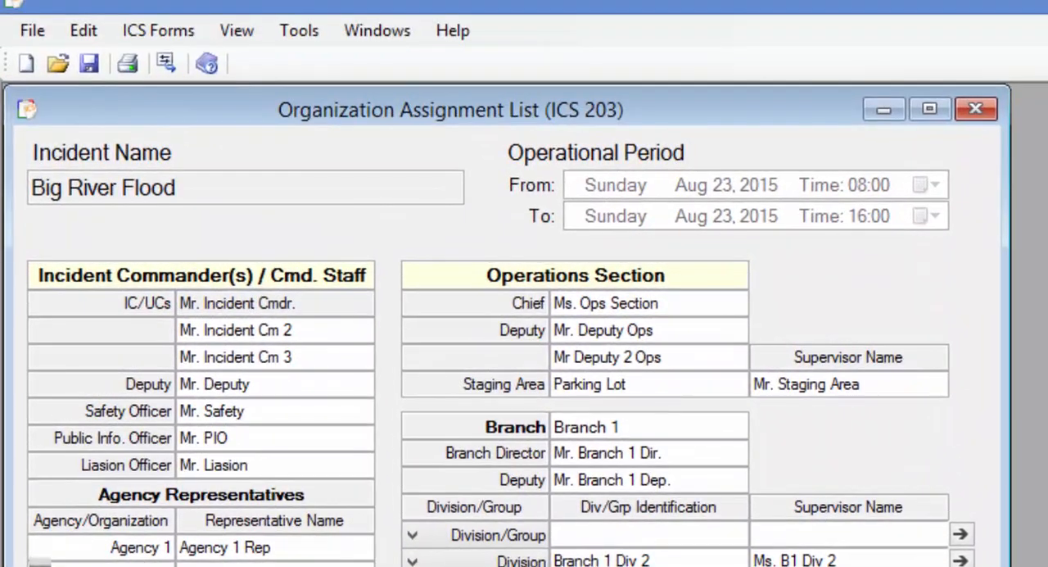
# Compare page 1 of the Operations Section's ICS 207 chart with the changed Branch 1 rows in the ICS 203, and close the chart
pyautogui.click(169, 33)
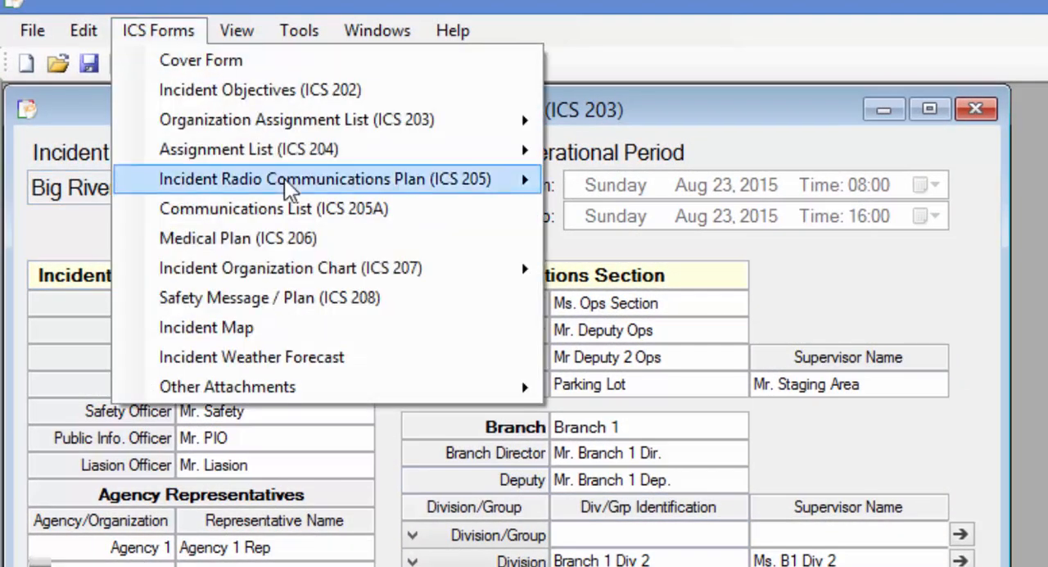
pyautogui.moveTo(350, 268)
pyautogui.moveTo(637, 270)
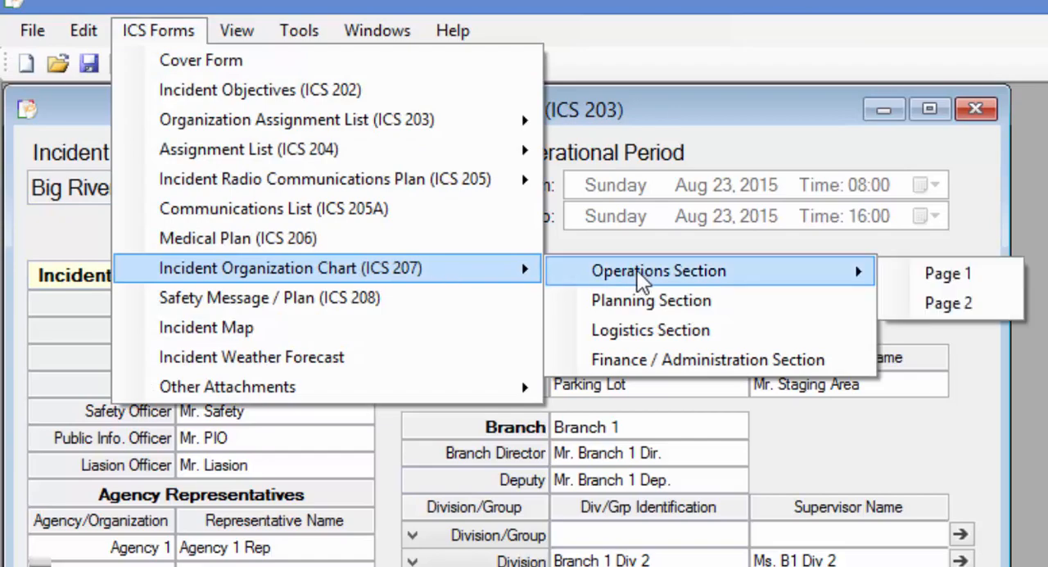
pyautogui.click(926, 274)
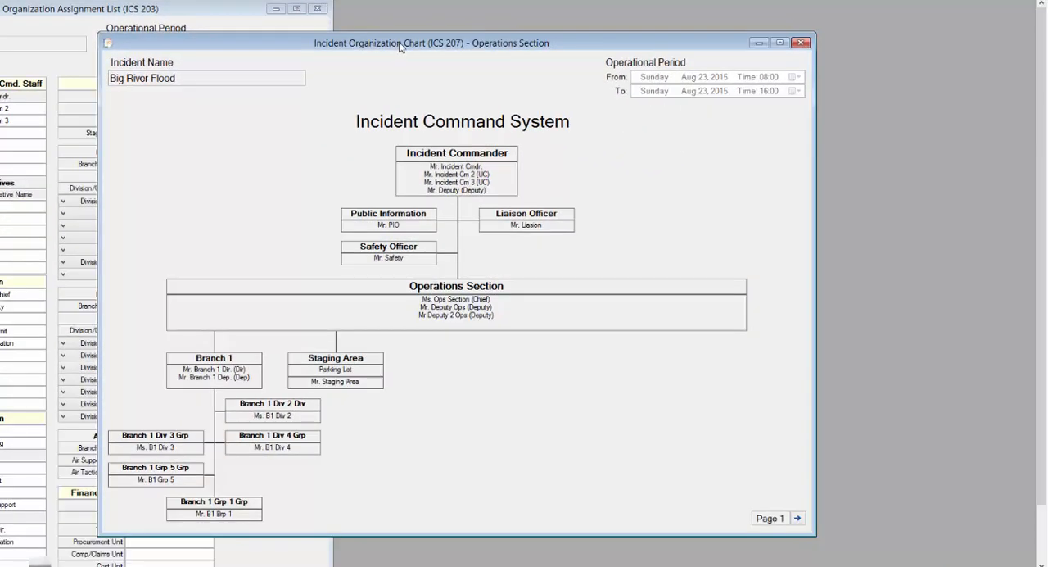
pyautogui.moveTo(399, 43); pyautogui.dragTo(628, 16)
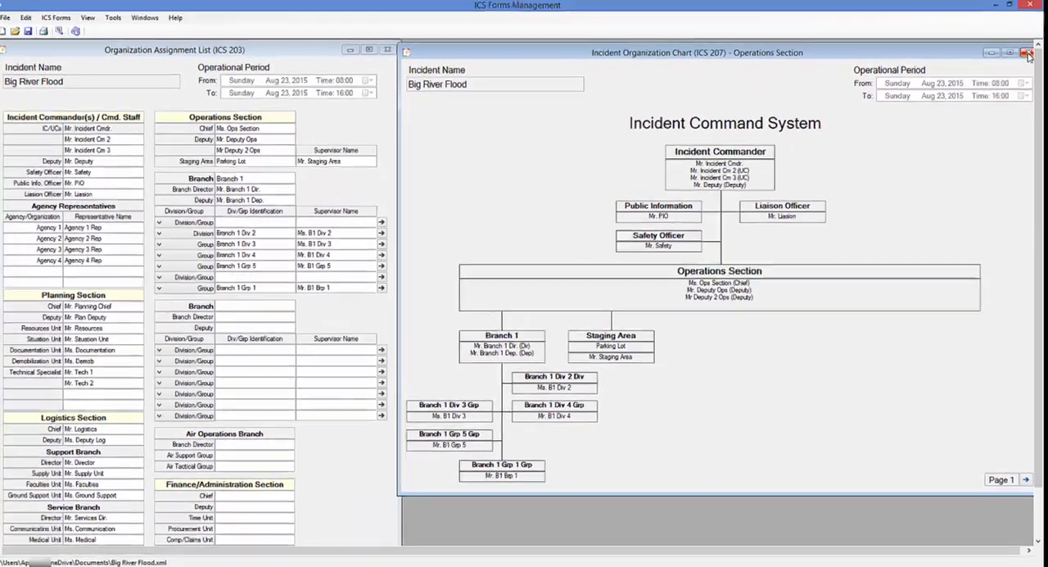
pyautogui.click(1028, 54)
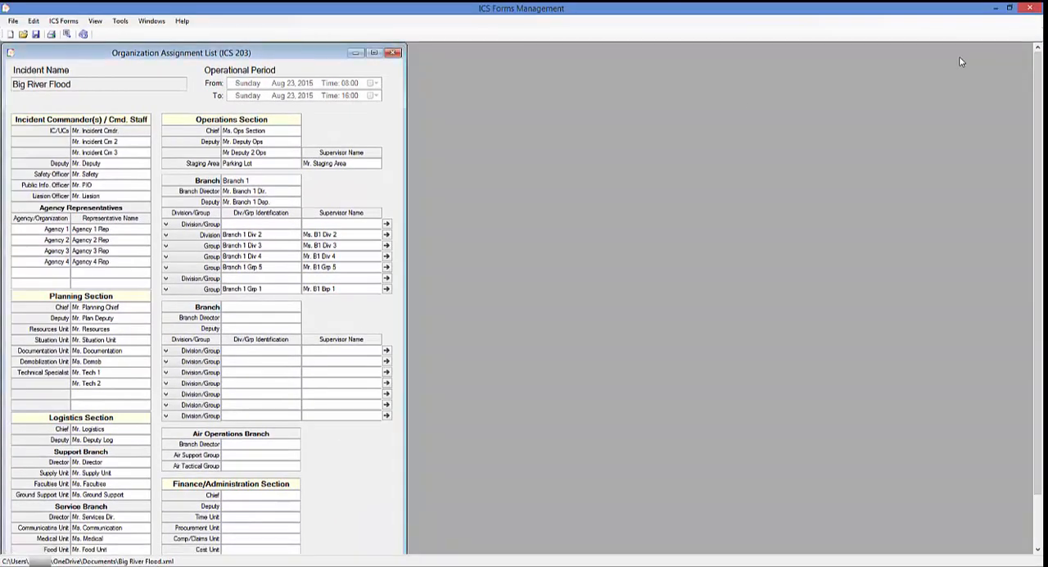
# Replace the Branch Director entry of Branch 1 with a new director's name
pyautogui.click(271, 190)
pyautogui.write('Mr. Jon')
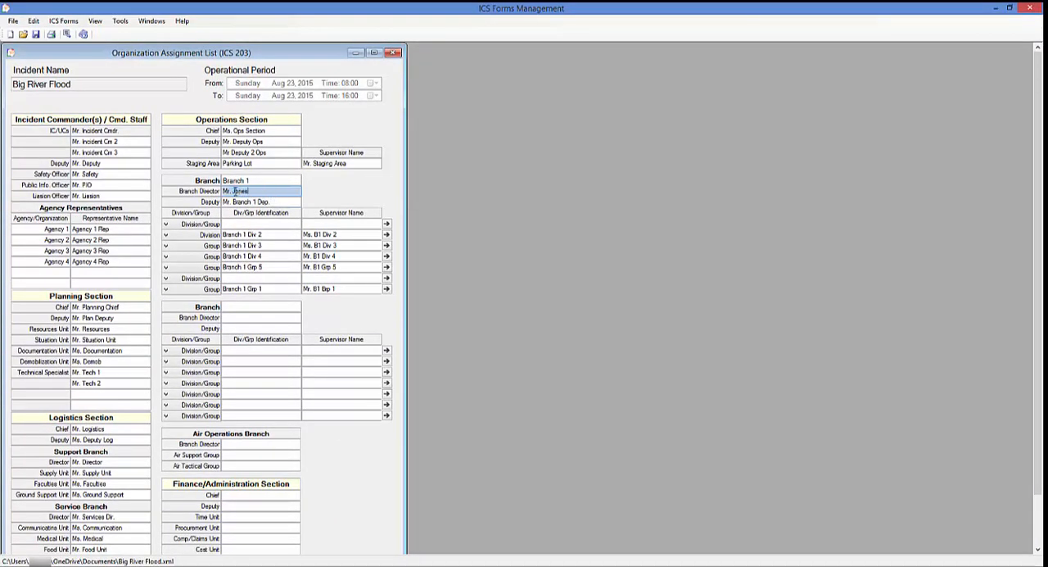
pyautogui.write('es')
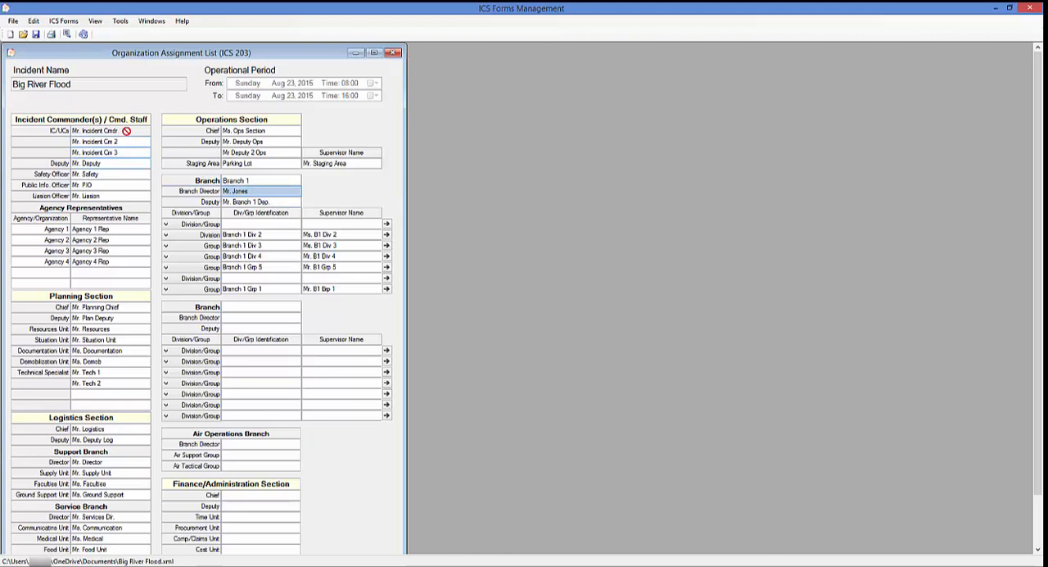
# Check Branch 1's new director on page 1 of the Operations Section's ICS 207 chart, and close the chart
pyautogui.click(67, 21)
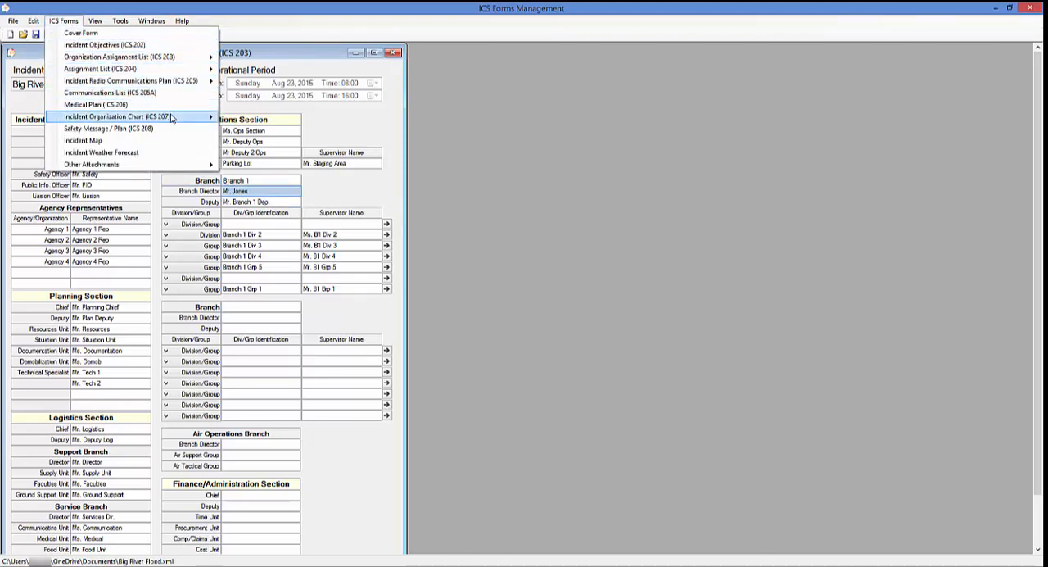
pyautogui.moveTo(183, 118)
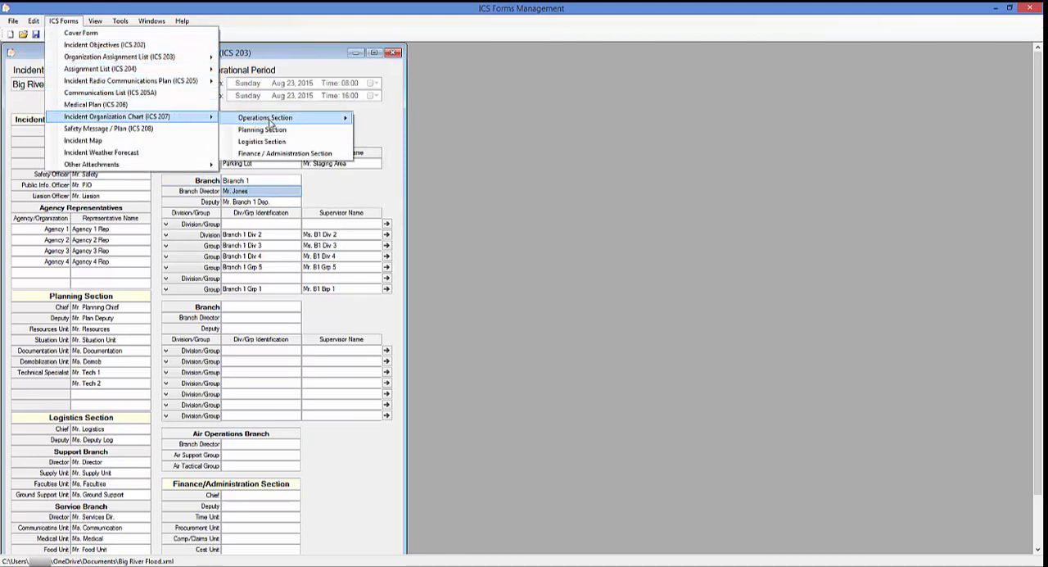
pyautogui.moveTo(270, 120)
pyautogui.click(377, 121)
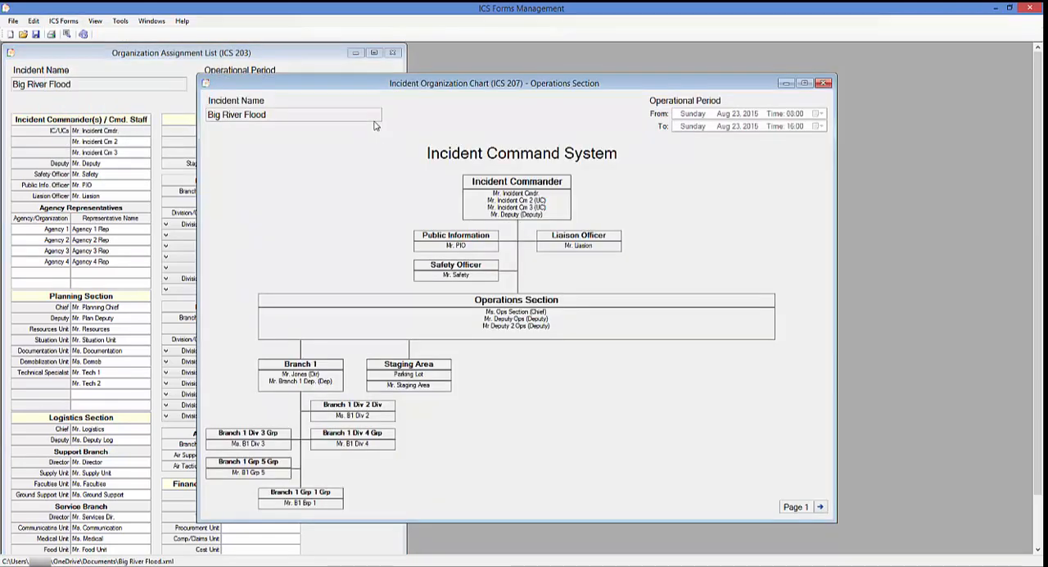
pyautogui.click(823, 84)
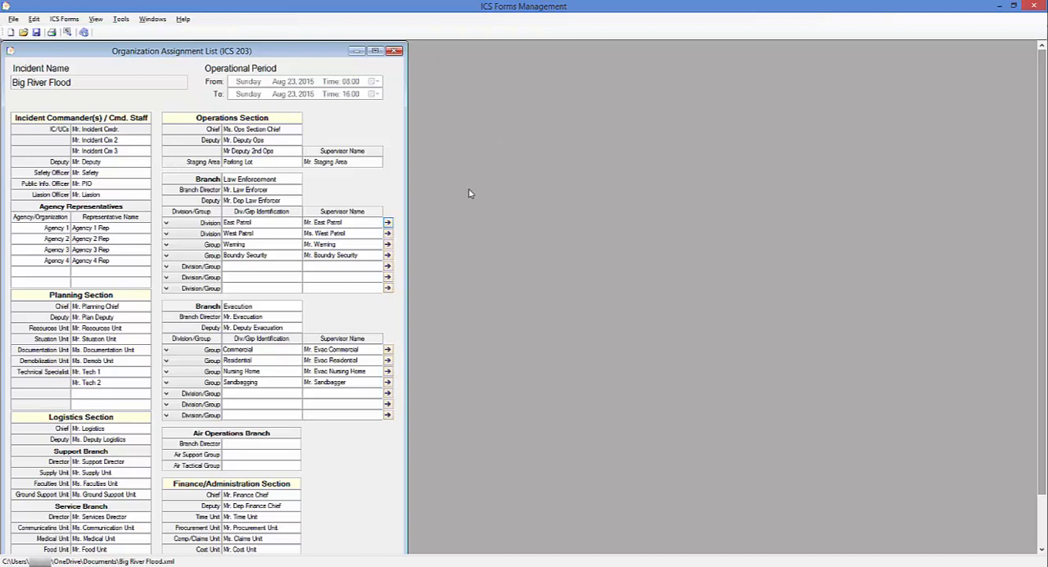
# View the East Patrol division's ICS 204 from its ICS 203 row, placing it beside the list, and close it
pyautogui.click(388, 222)
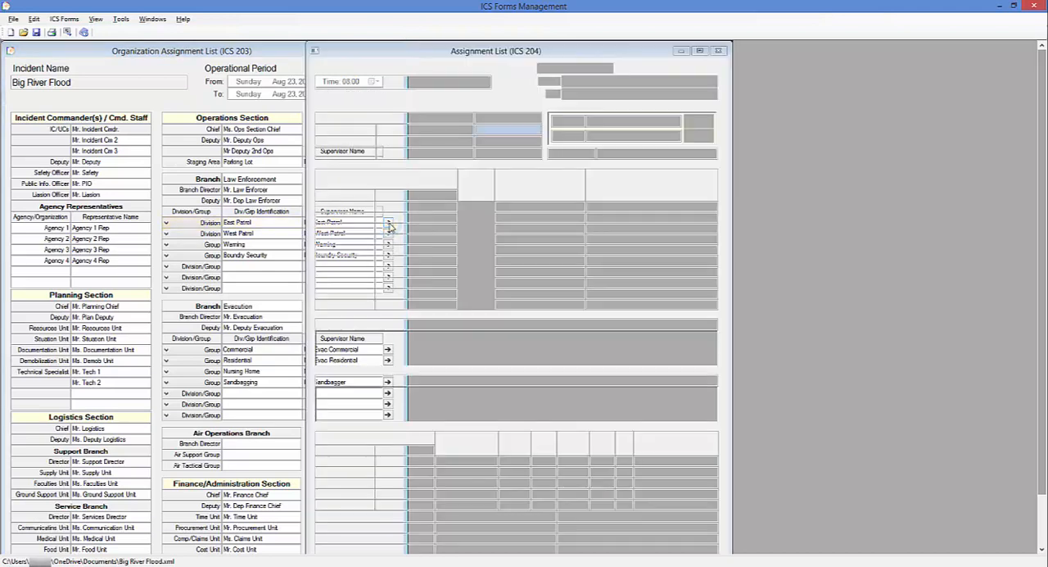
pyautogui.moveTo(546, 53); pyautogui.dragTo(649, 51)
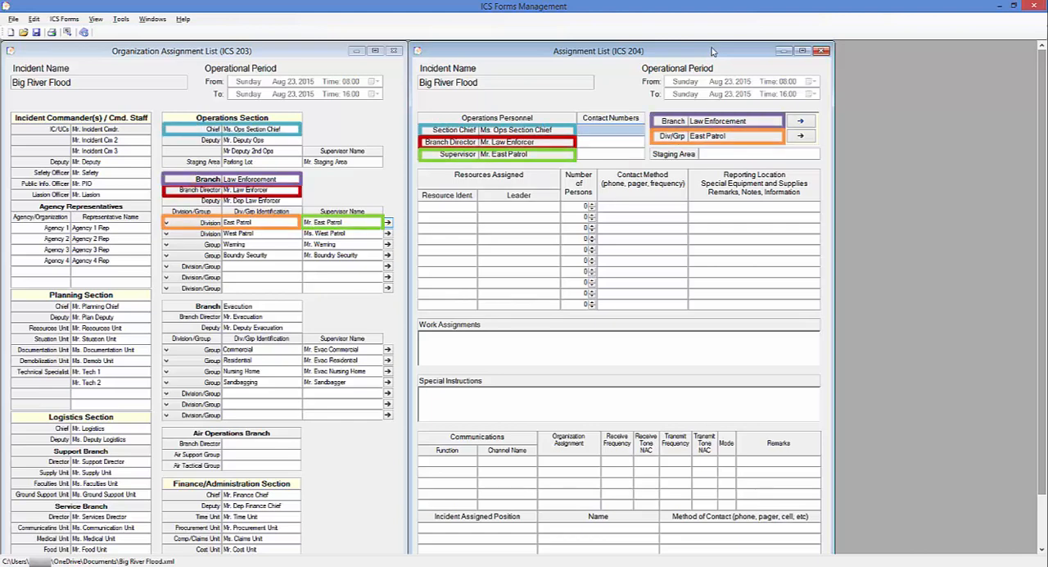
pyautogui.click(823, 53)
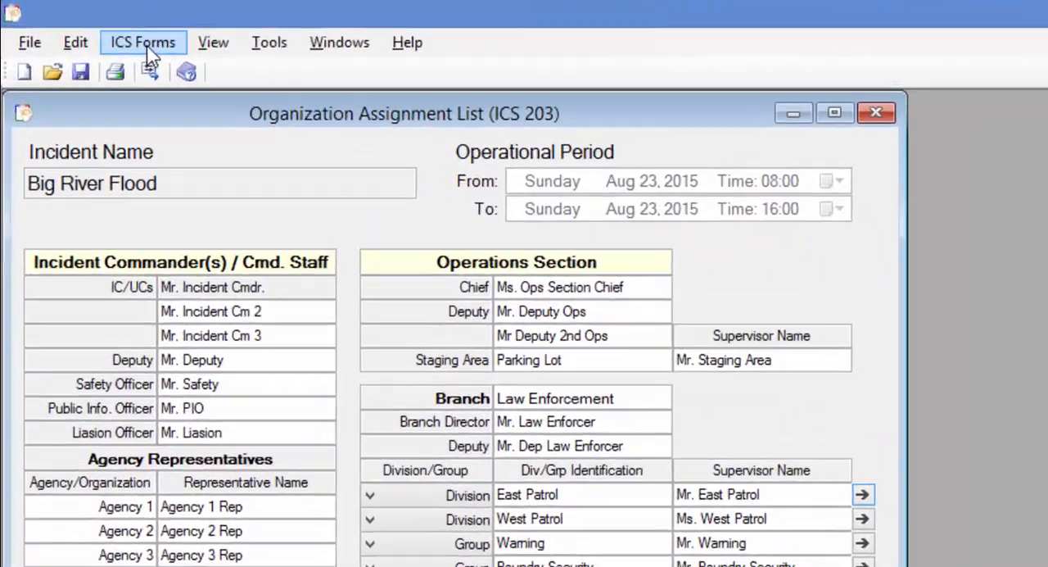
# View the Law Enforcement branch's East Patrol ICS 204 through the list of ICS forms, and close it
pyautogui.click(147, 48)
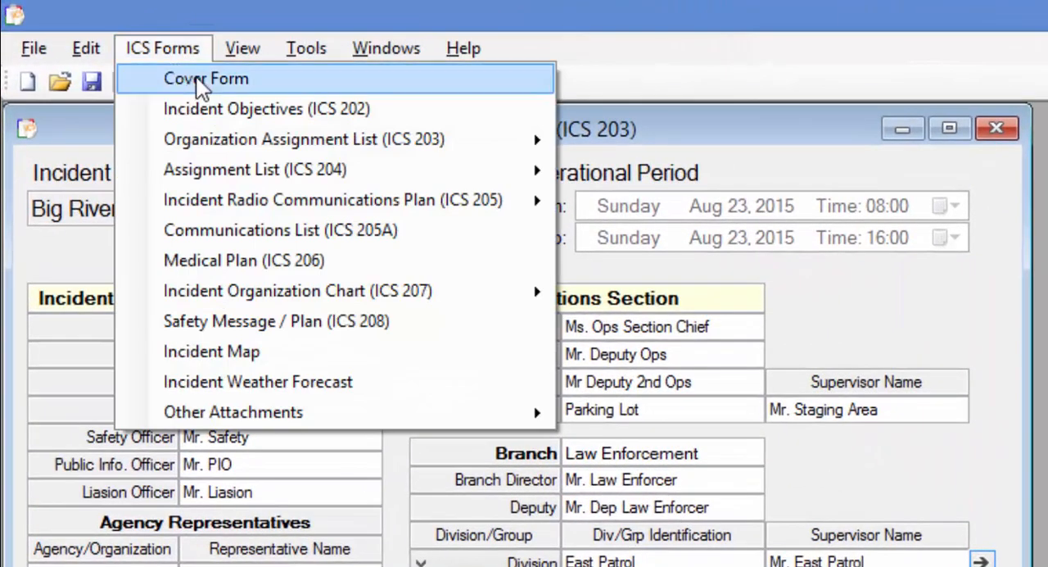
pyautogui.moveTo(253, 148)
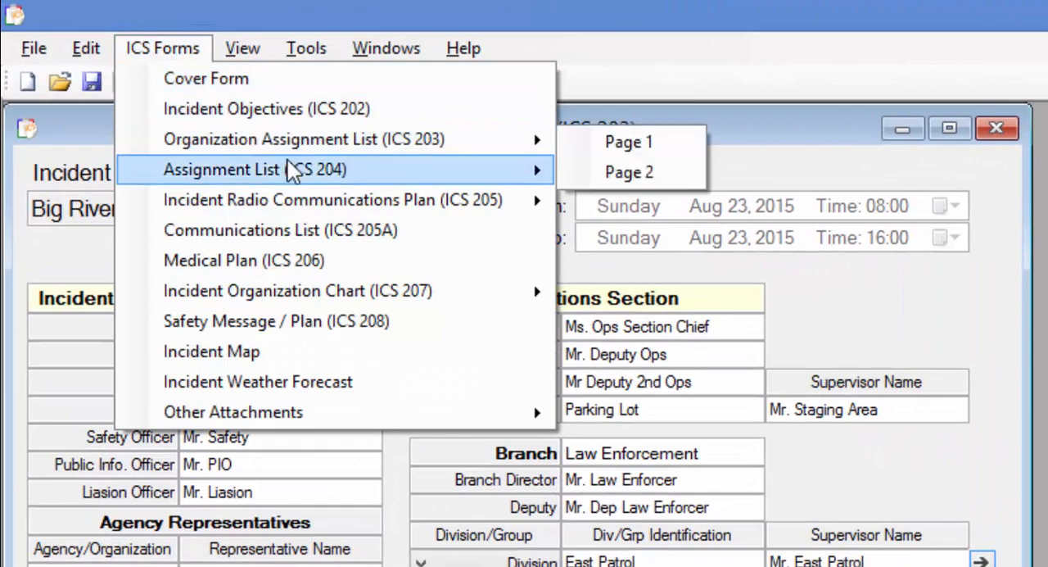
pyautogui.moveTo(368, 171)
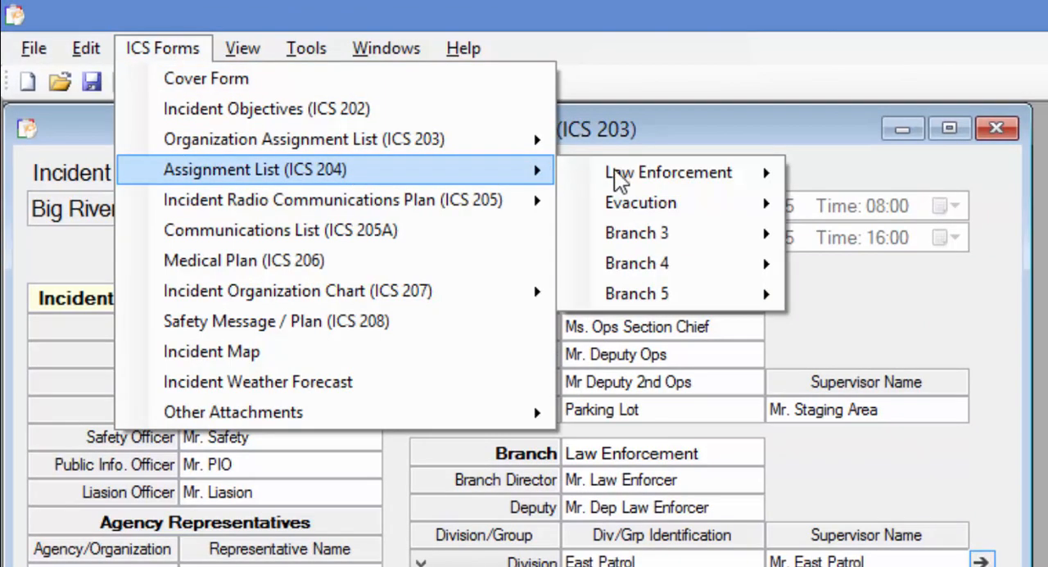
pyautogui.moveTo(748, 178)
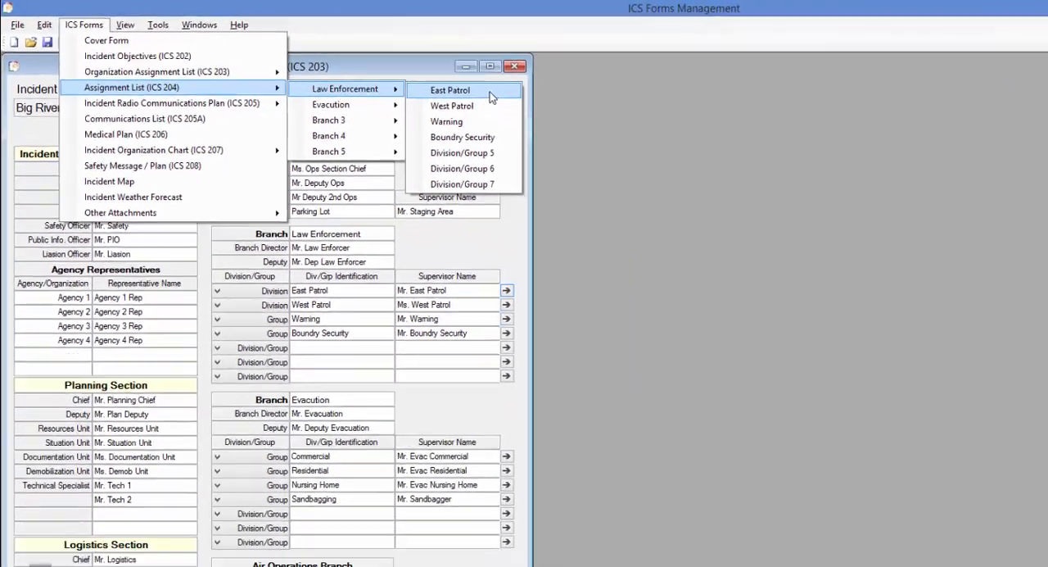
pyautogui.click(948, 178)
pyautogui.moveTo(389, 54); pyautogui.dragTo(493, 55)
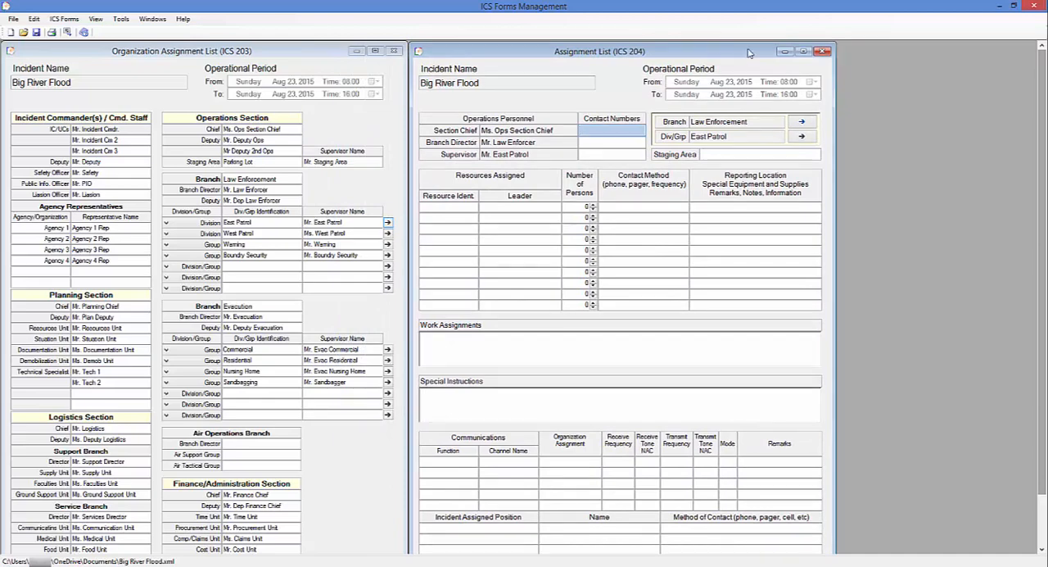
pyautogui.click(822, 51)
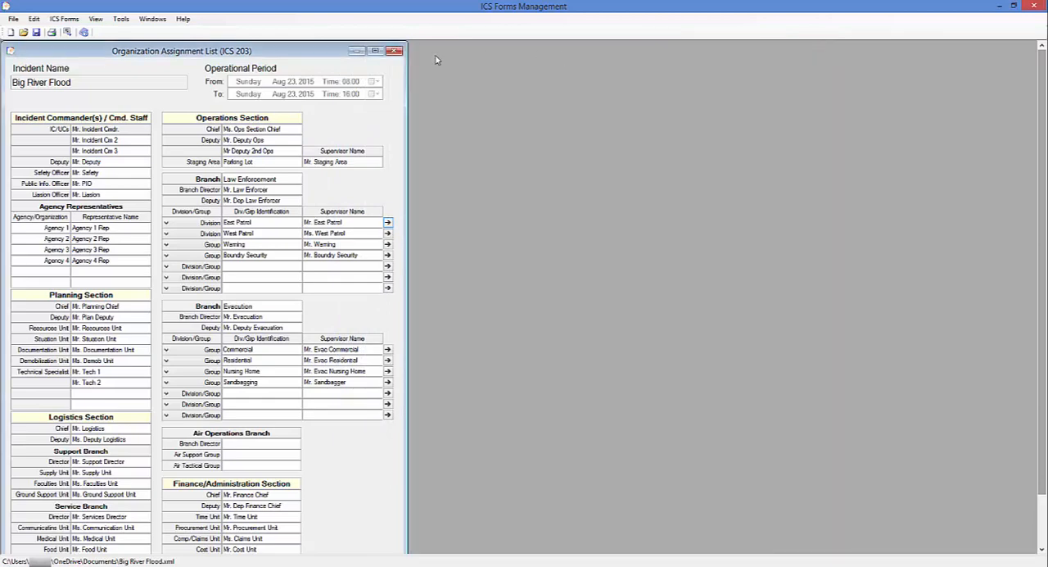
# Open the Law Enforcement East Patrol ICS 204 from the Navigator, leaving it as the only open form
pyautogui.click(395, 50)
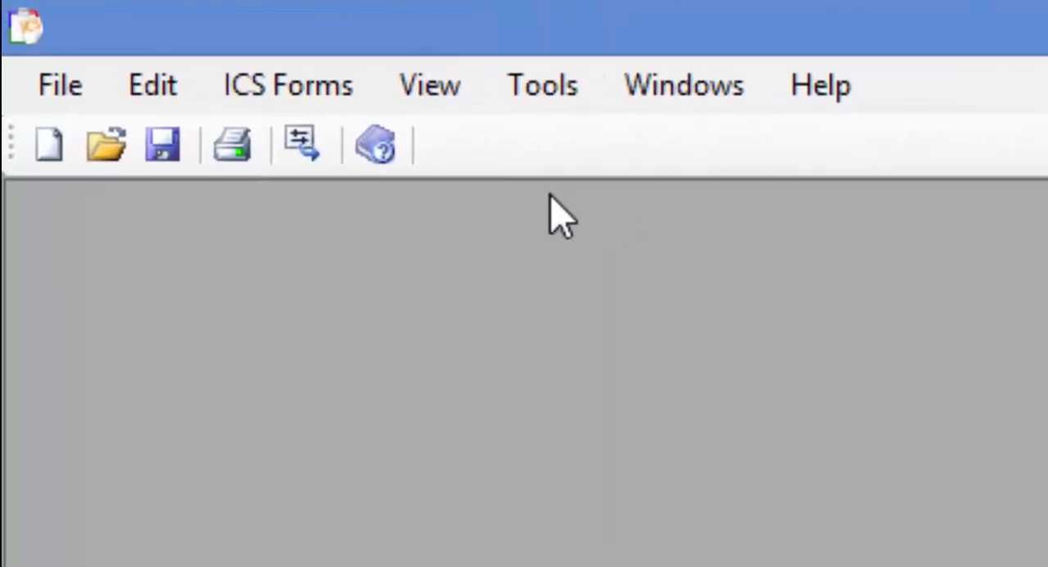
pyautogui.click(162, 78)
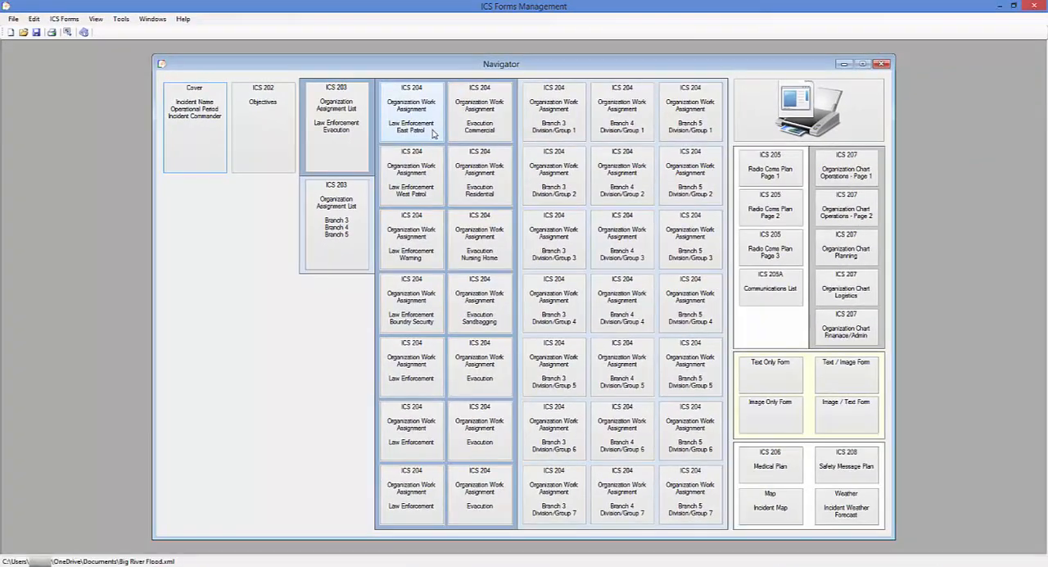
pyautogui.click(433, 134)
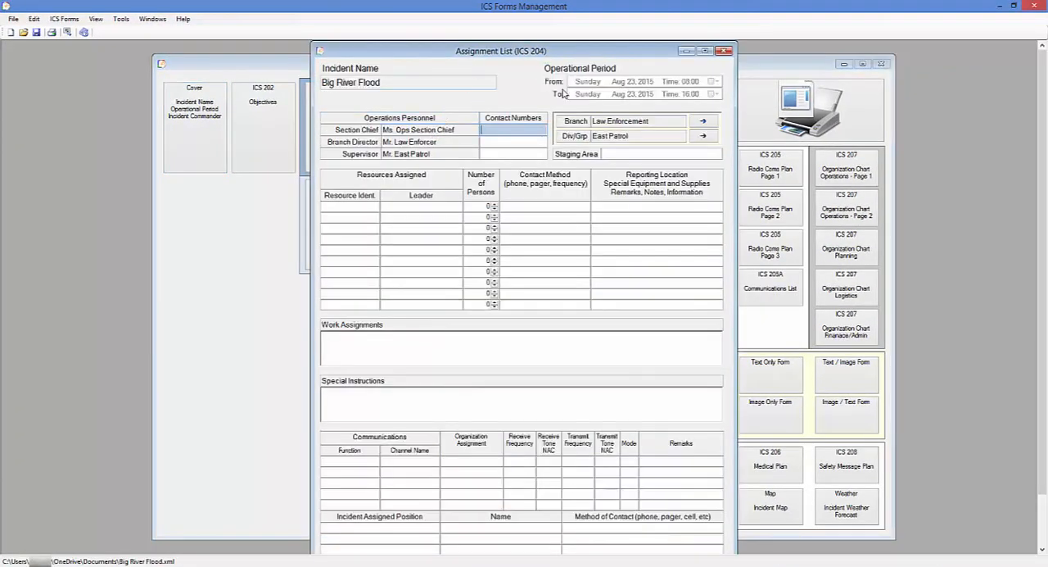
pyautogui.click(880, 65)
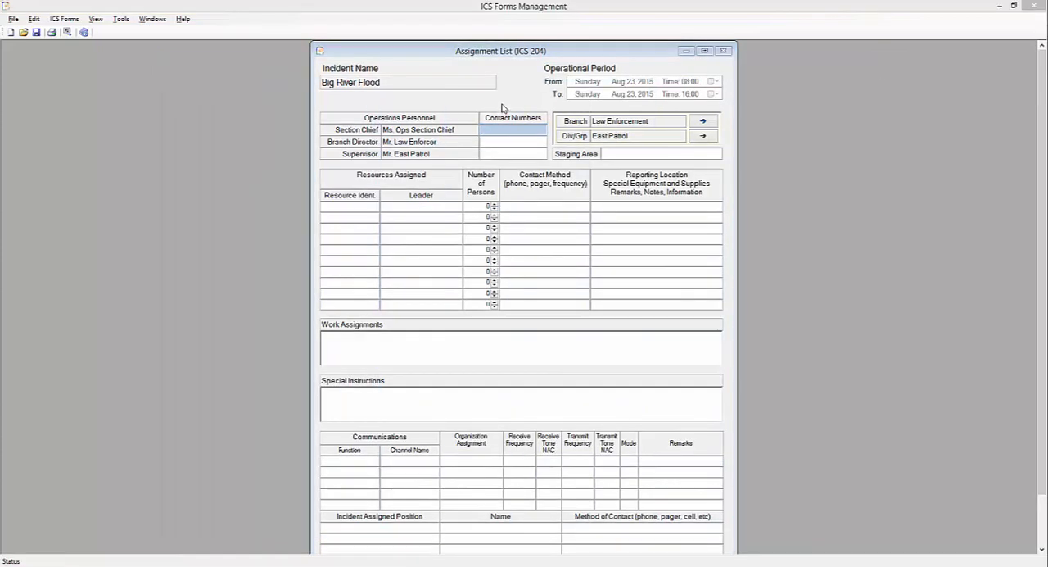
# Enter the contact numbers of the section chief, branch director and supervisor, and set the staging area to Trinity Church
pyautogui.click(493, 129)
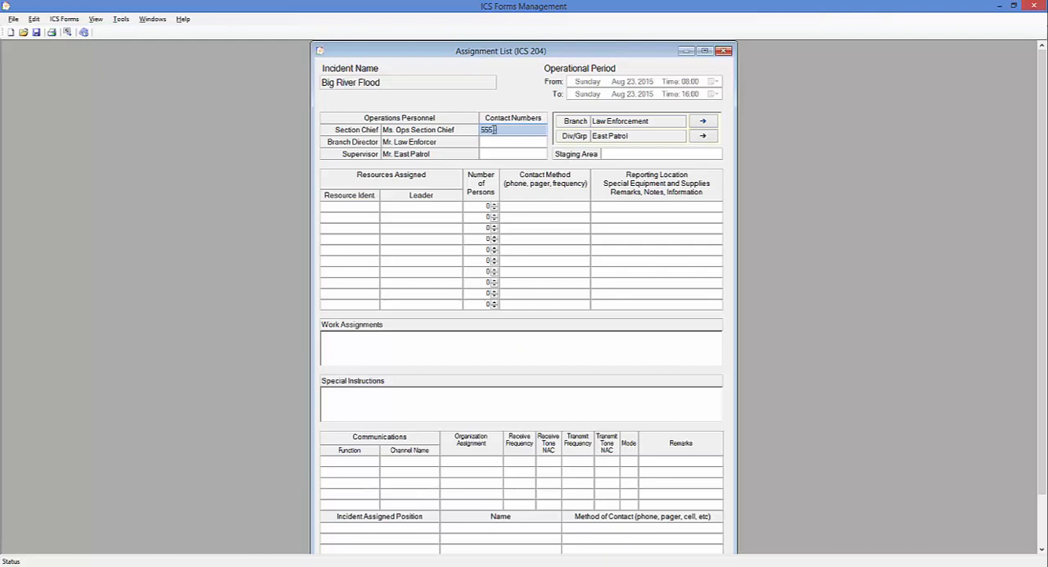
pyautogui.write('555-1234')
pyautogui.press('Tab')
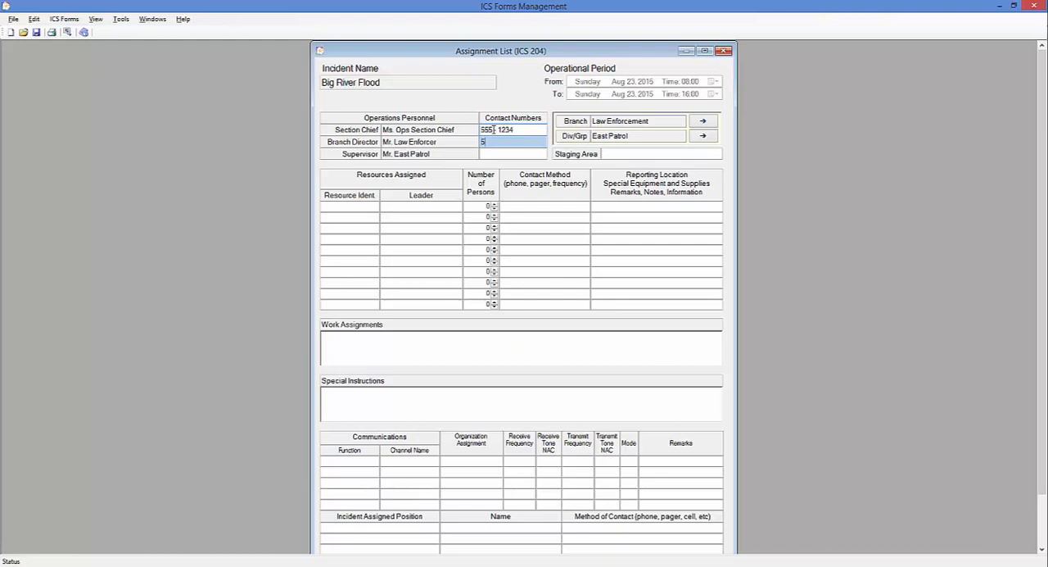
pyautogui.write('555 - 6587')
pyautogui.press('Tab')
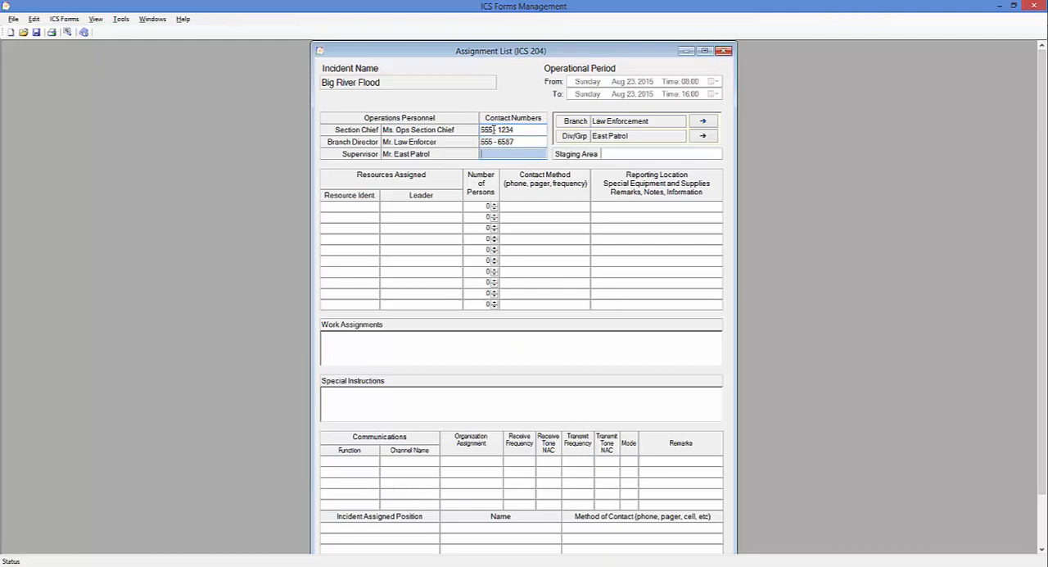
pyautogui.write('555 - 1548')
pyautogui.click(610, 154)
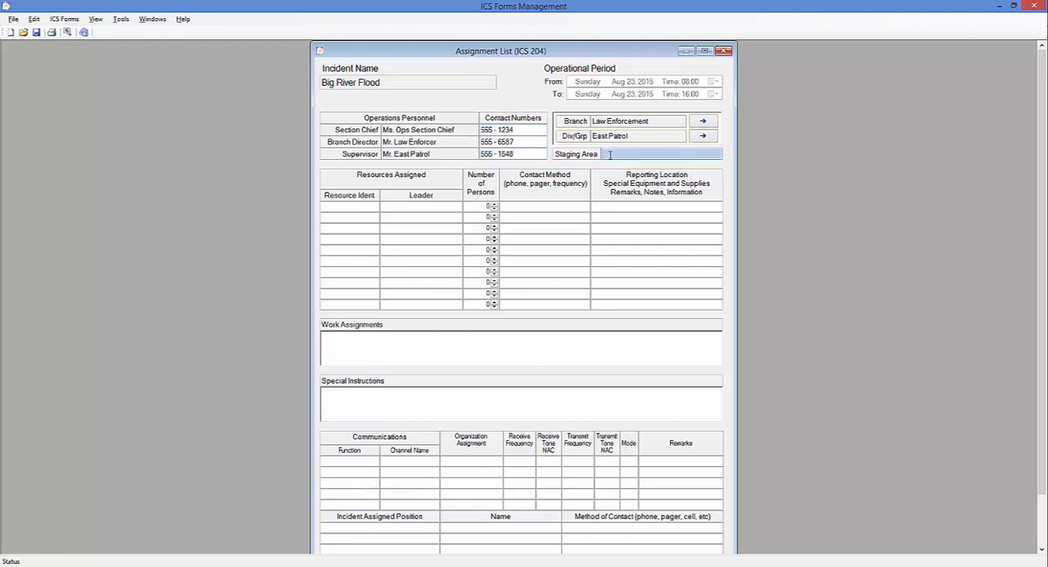
pyautogui.write('Trinity Church')
# Fill the first assigned-resource row with Paddy Wagan, its leader's name, 5 persons, contact method OPS1 and reporting location Trinity Church Parking Lot
pyautogui.click(362, 207)
pyautogui.write('Paddy Wagon')
pyautogui.press('Tab')
pyautogui.write('Mr. Paddy Wagon')
pyautogui.press('Tab')
pyautogui.write('50')
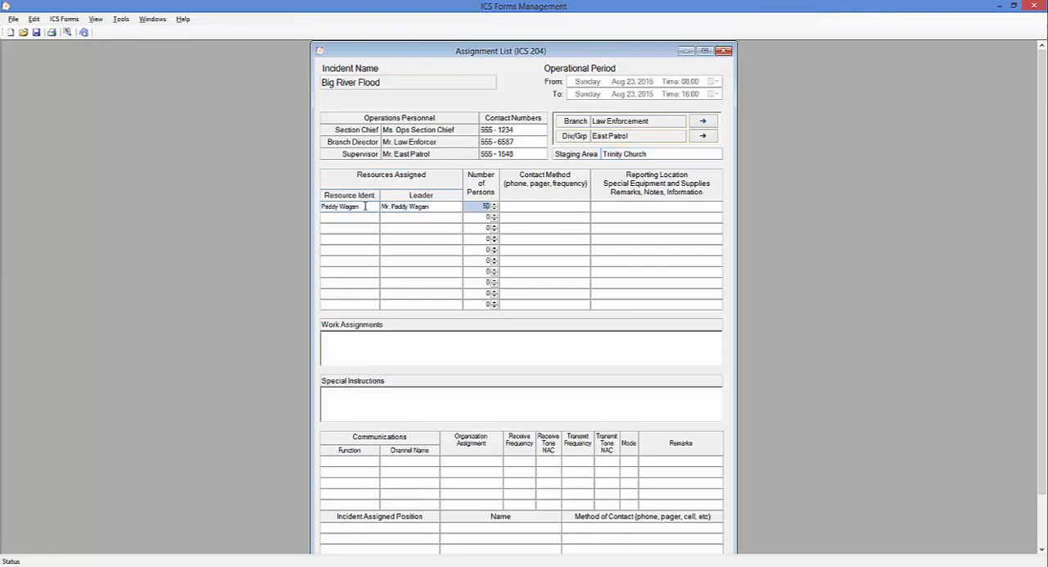
pyautogui.press('BackSpace')
pyautogui.press('Tab')
pyautogui.write('OPS1')
pyautogui.press('Tab')
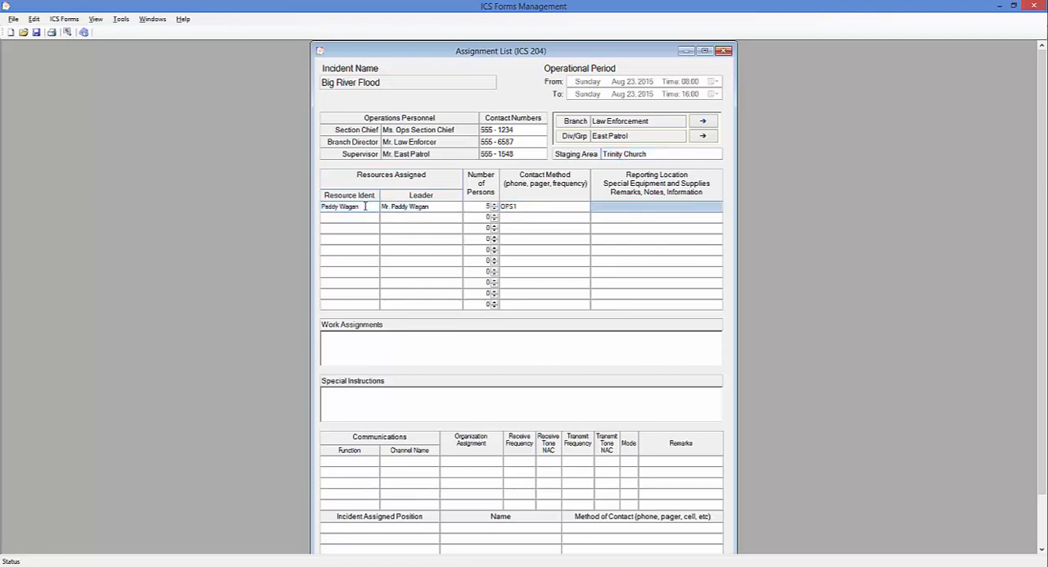
pyautogui.write('Trinity Church Parking Lot')
pyautogui.press('Tab')
# Fill the second assigned-resource row with Video Unit, its leader's name, 1 person, contact method OPS2 and reporting location River Bend at 5th Street
pyautogui.write('Video Unit')
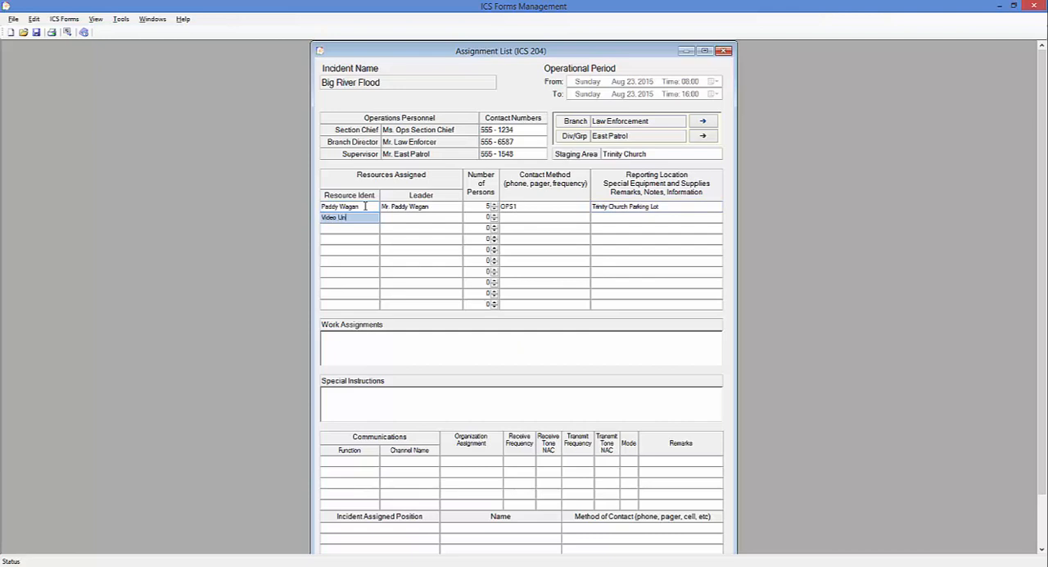
pyautogui.press('Tab')
pyautogui.write('Mr. Video')
pyautogui.press('Tab')
pyautogui.write('1')
pyautogui.press('Tab')
pyautogui.write('OPS2')
pyautogui.press('Tab')
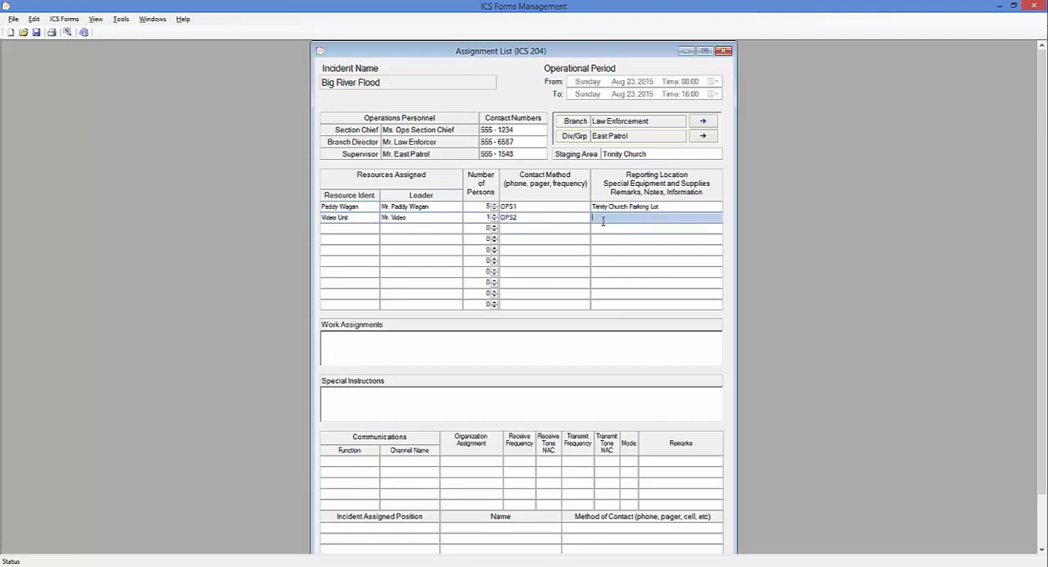
pyautogui.write('River Bend at 5th Street')
# Enter the work assignment "Secure Video Unit at Flood Scene" on the ICS 204
pyautogui.click(387, 338)
pyautogui.write('Secure Video Surv')
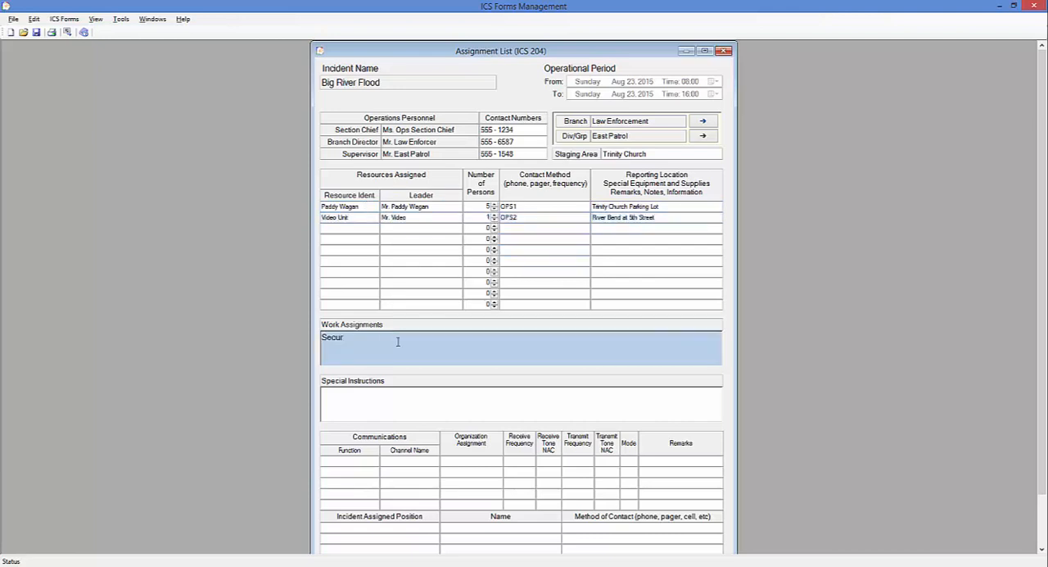
pyautogui.press('BackSpace')
pyautogui.press('BackSpace')
pyautogui.press('BackSpace')
pyautogui.press('BackSpace')
pyautogui.write('Unit at Flood Scene')
# Enter the special instructions "Provide Video Feed into the Emergency Operations Section." on the ICS 204
pyautogui.click(338, 393)
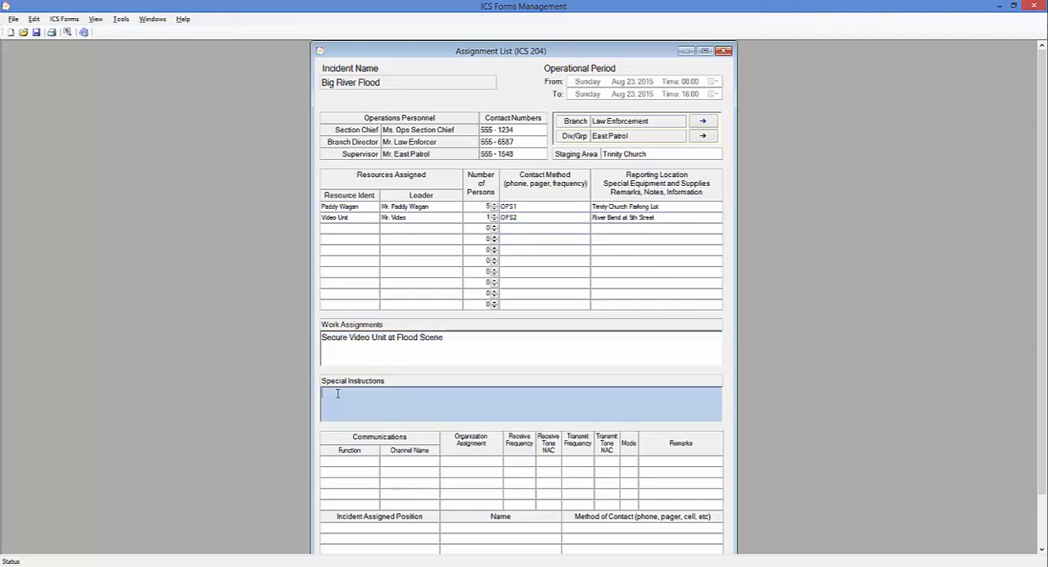
pyautogui.write('Provide Video Feed into the Emergency Operations S')
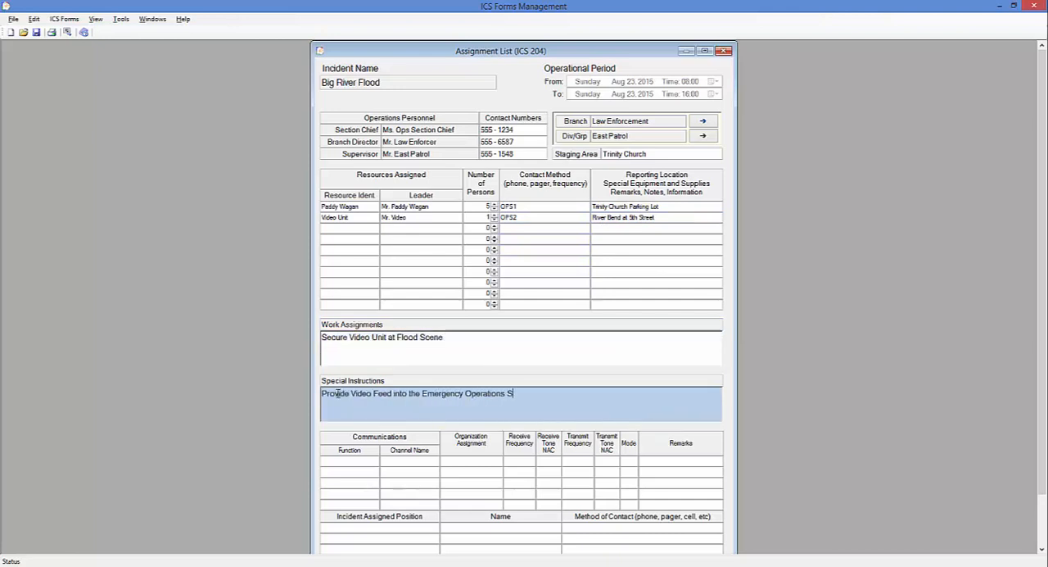
pyautogui.write('ection.')
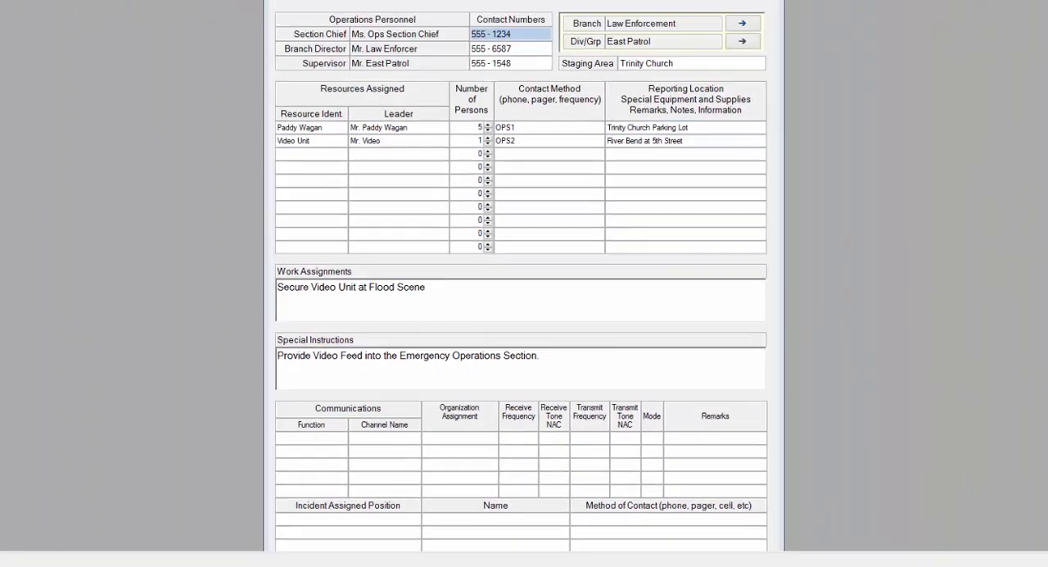
# Open the Incident Radio Communications Plan (ICS 205) and arrange it side by side with the ICS 204
pyautogui.moveTo(561, 65); pyautogui.dragTo(260, 66)
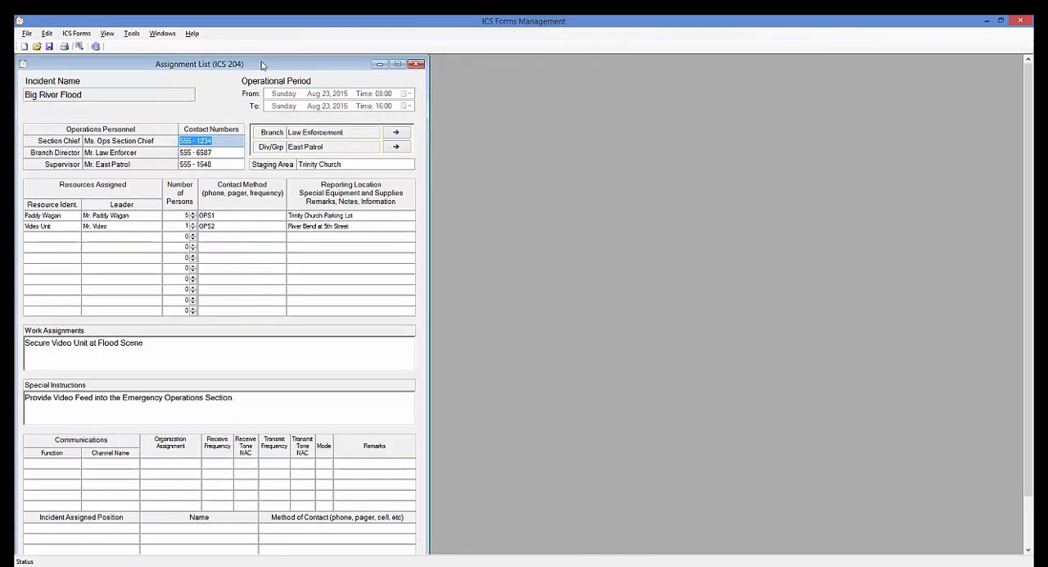
pyautogui.click(82, 35)
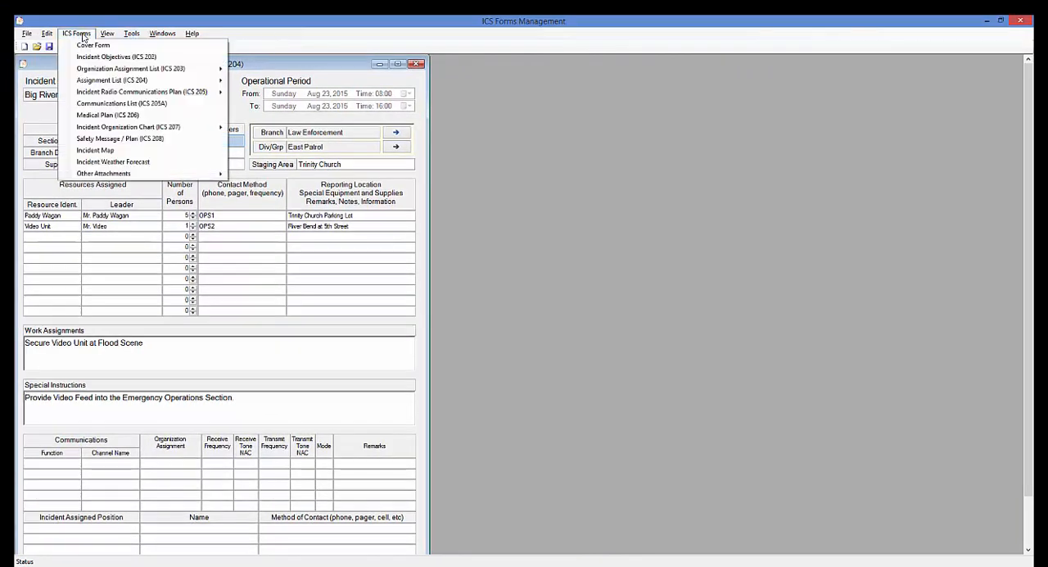
pyautogui.moveTo(154, 92)
pyautogui.click(256, 93)
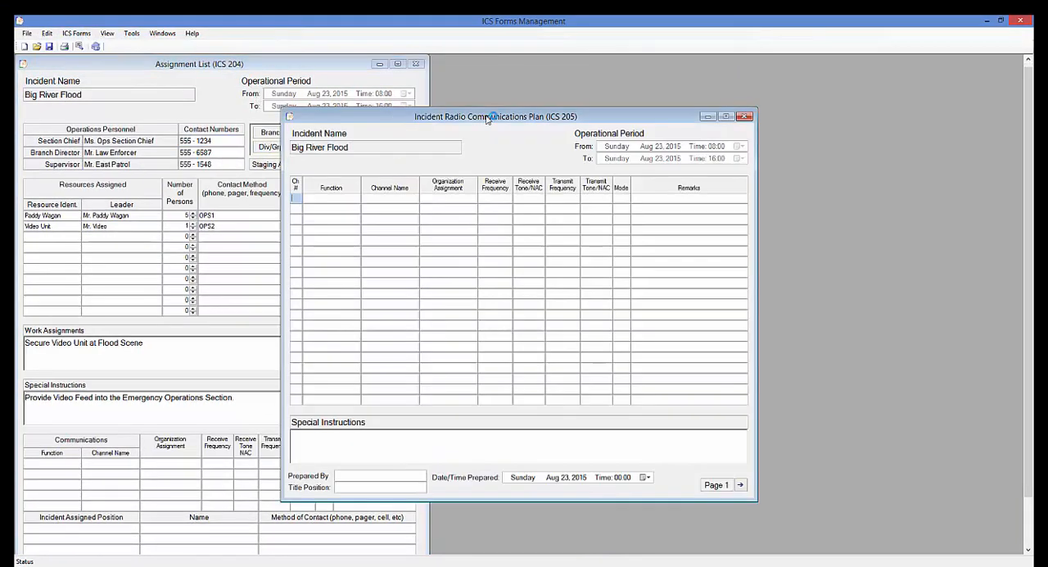
pyautogui.moveTo(492, 179); pyautogui.dragTo(642, 63)
# Open the Communications List (ICS 205A) and place it below the ICS 205, beside the ICS 204
pyautogui.click(76, 33)
pyautogui.click(153, 105)
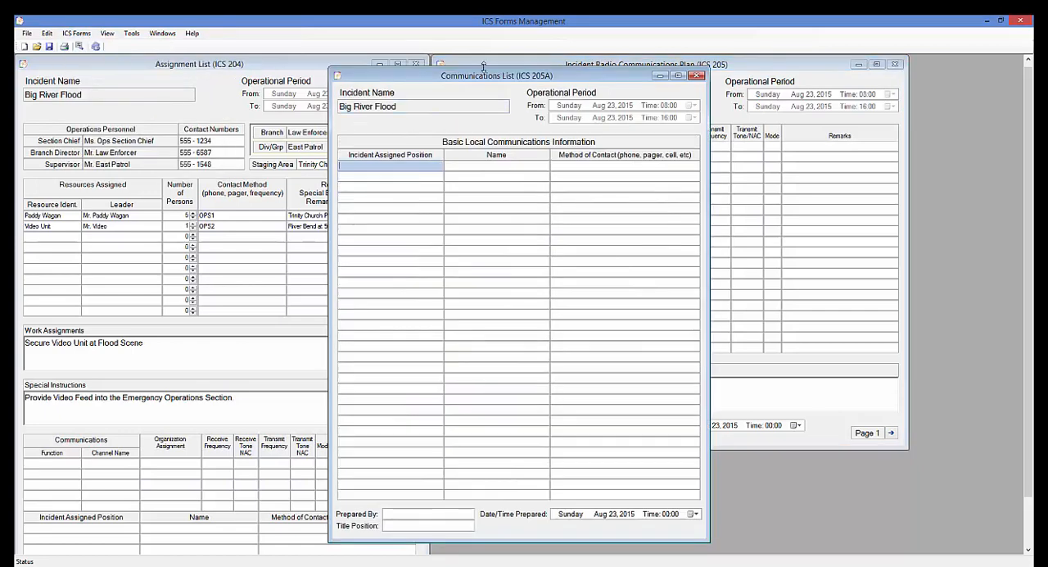
pyautogui.moveTo(510, 65); pyautogui.dragTo(615, 440)
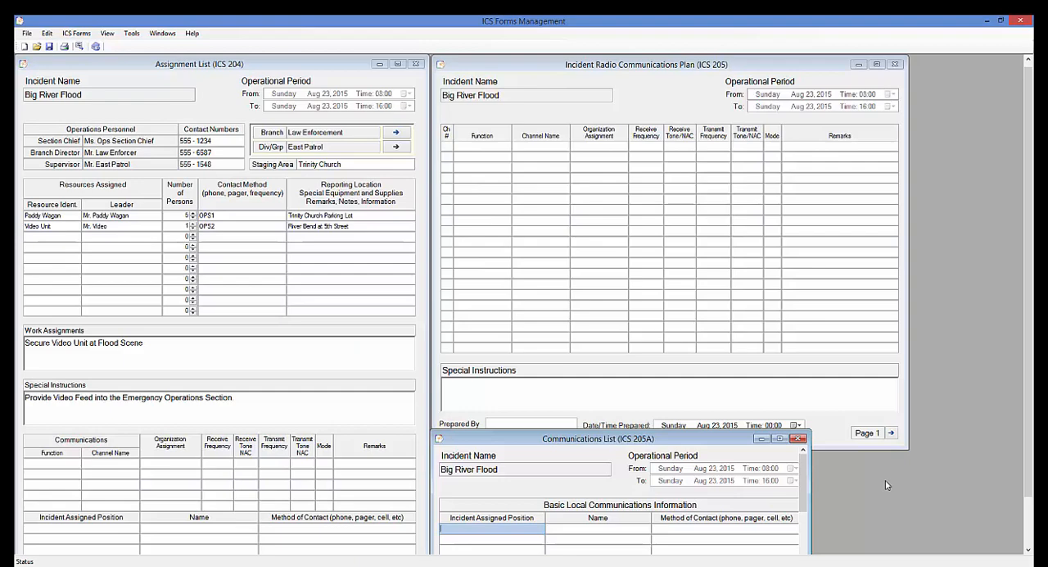
# Start the first ICS 205 channel row with function Tactical, channel name VTAC11 and organization assignment Evacuation
pyautogui.click(487, 147)
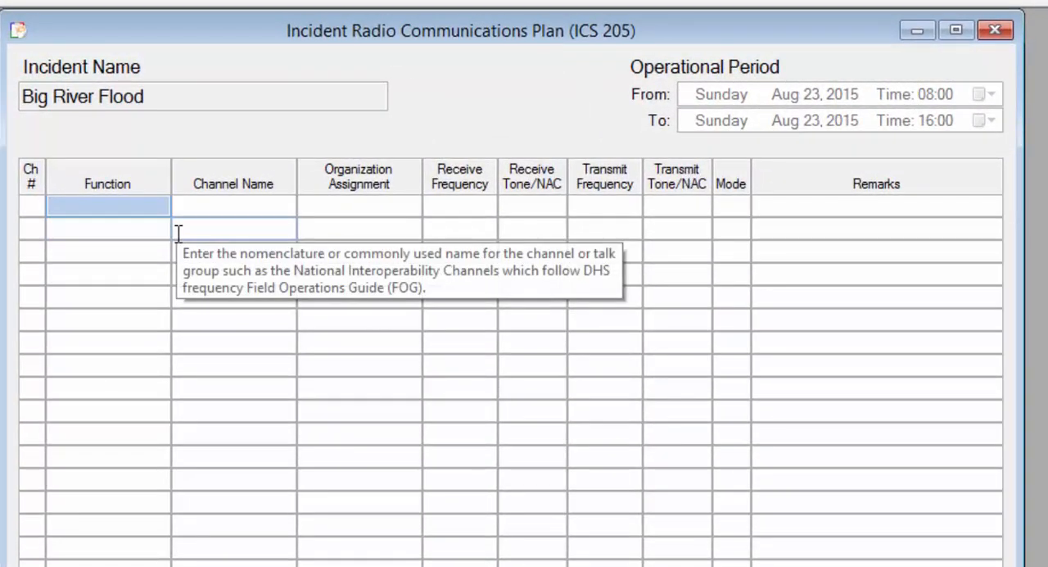
pyautogui.moveTo(114, 233)
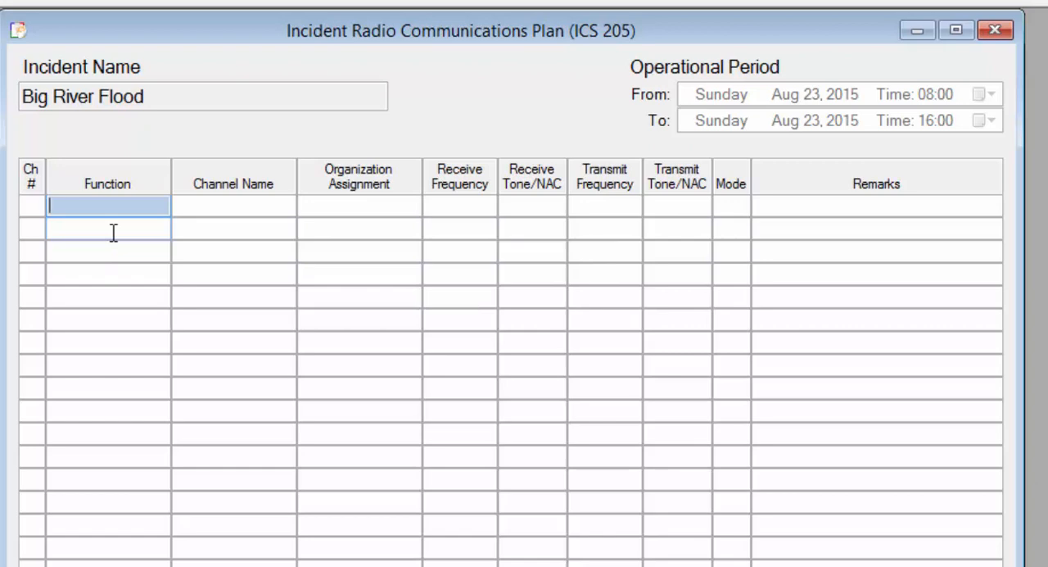
pyautogui.write('Tactical')
pyautogui.press('Tab')
pyautogui.write('VTAC11')
pyautogui.press('Tab')
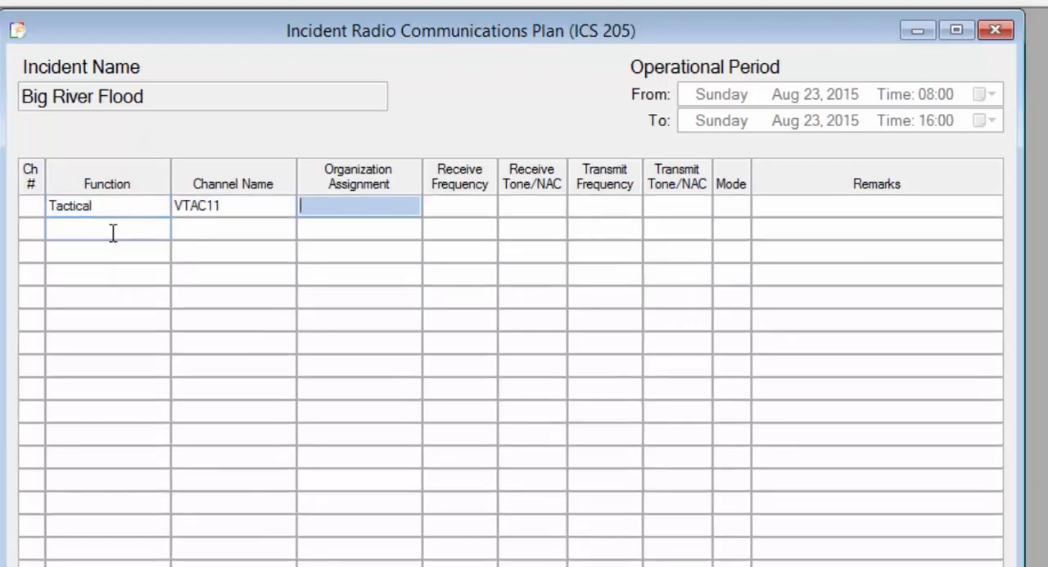
pyautogui.write('Evacuation')
pyautogui.press('Tab')
# Set the VTAC11 row's receive and transmit frequencies to 151.1375, both tones to 156.7, mode to SAN and remarks to "Evacuations - Shelter"
pyautogui.write('151.1375')
pyautogui.press('Tab')
pyautogui.write('156.7')
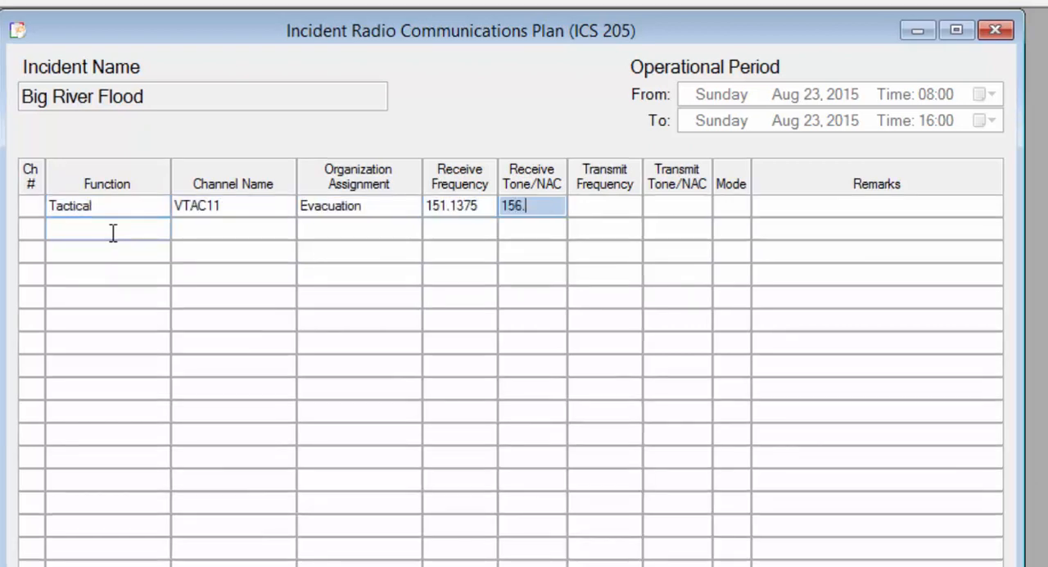
pyautogui.press('Tab')
pyautogui.write('151.1375')
pyautogui.press('Tab')
pyautogui.write('156.7')
pyautogui.press('Tab')
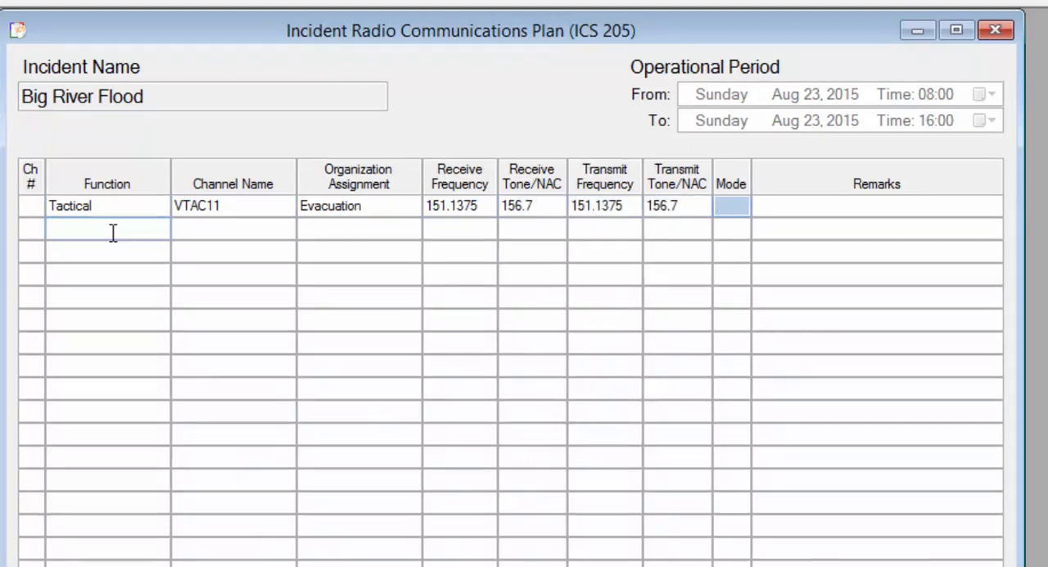
pyautogui.write('SAN')
pyautogui.press('Tab')
pyautogui.write('Evacuations - Shelter')
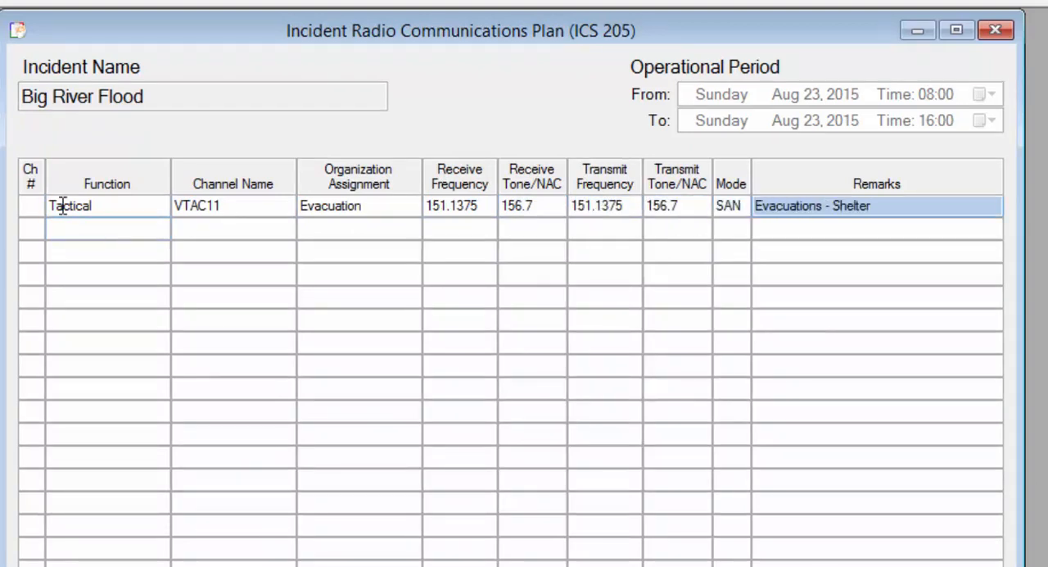
# Copy the ICS 205 Tactical line into the first Communications row of the ICS 204, and set the forms side by side again
pyautogui.click(60, 207)
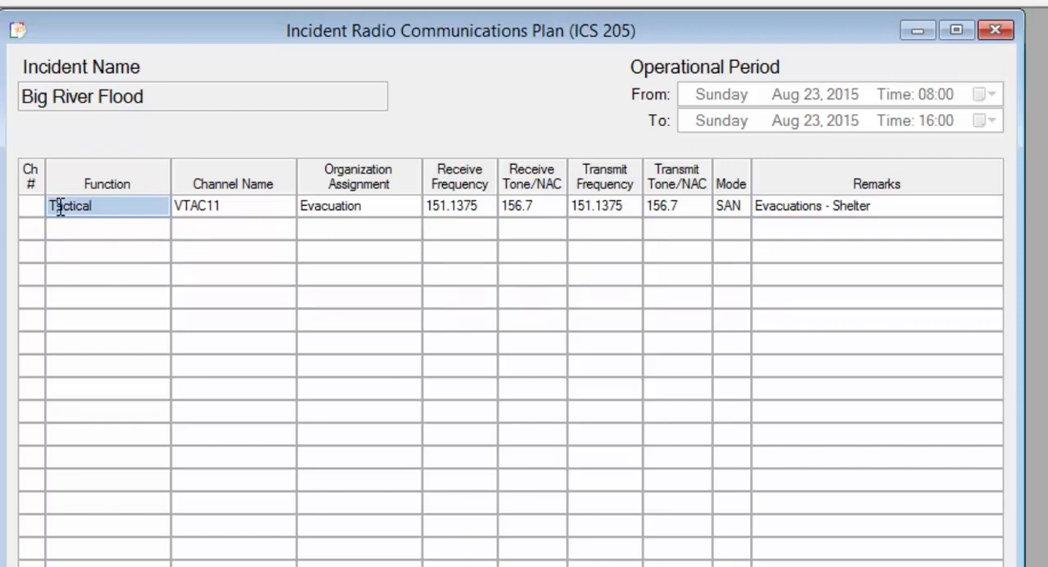
pyautogui.rightClick(111, 208)
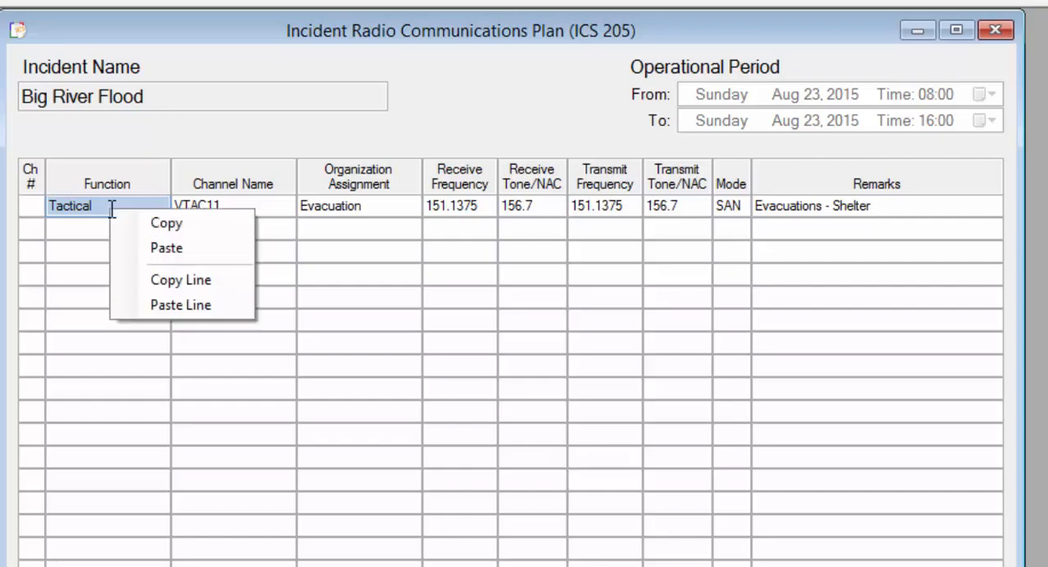
pyautogui.click(189, 286)
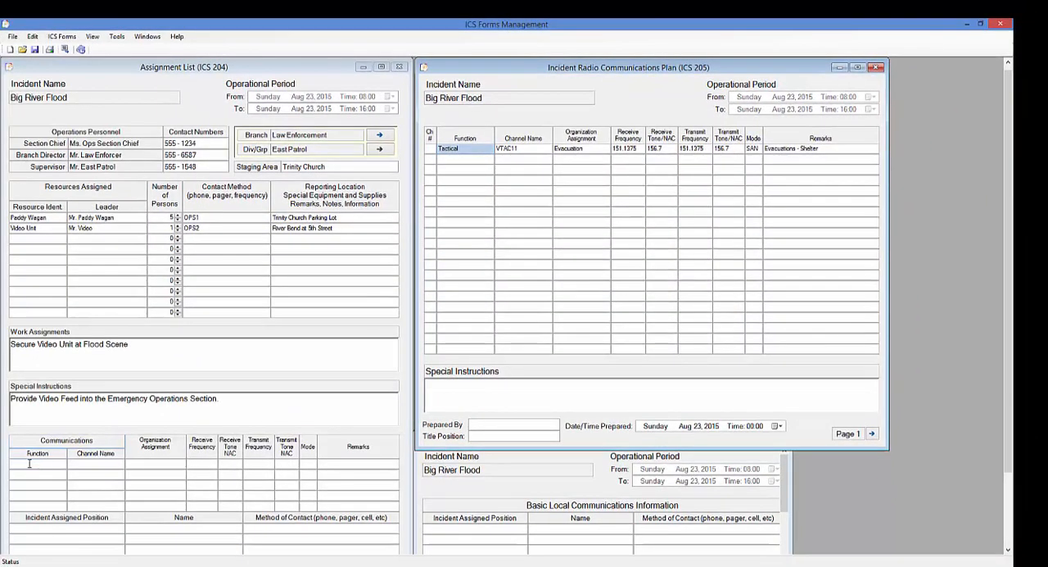
pyautogui.click(28, 463)
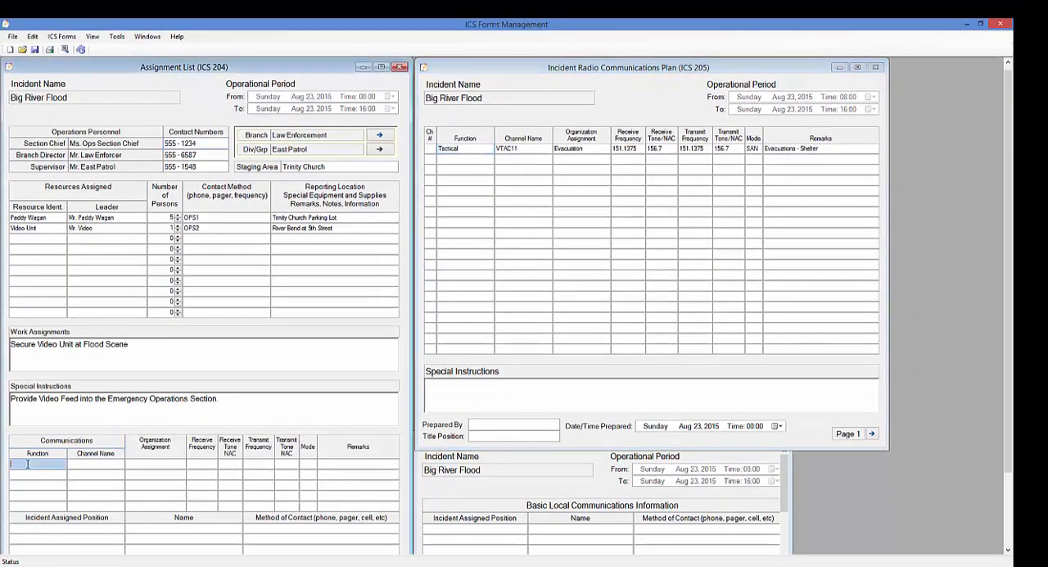
pyautogui.rightClick(28, 463)
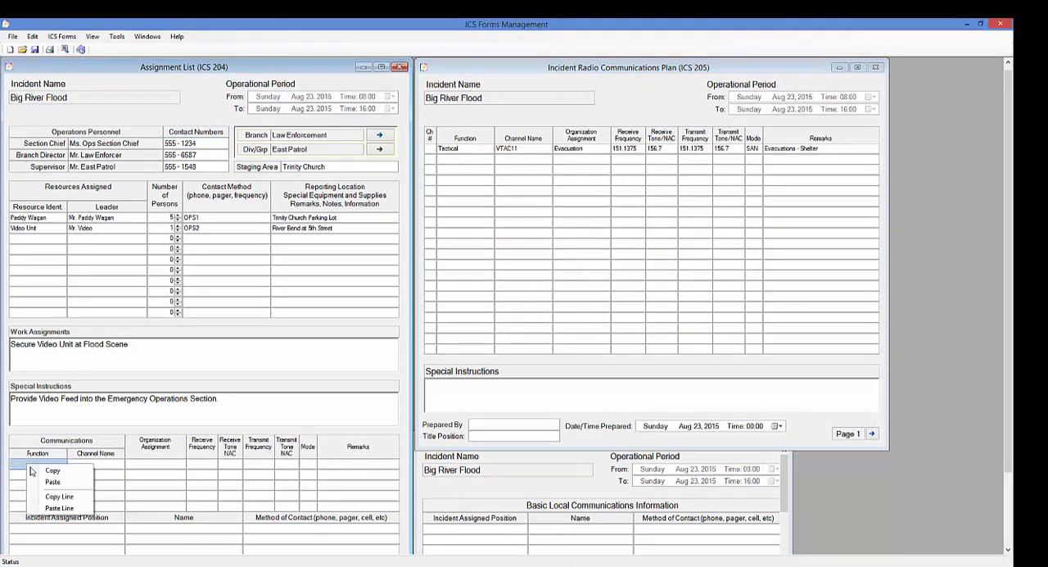
pyautogui.click(59, 508)
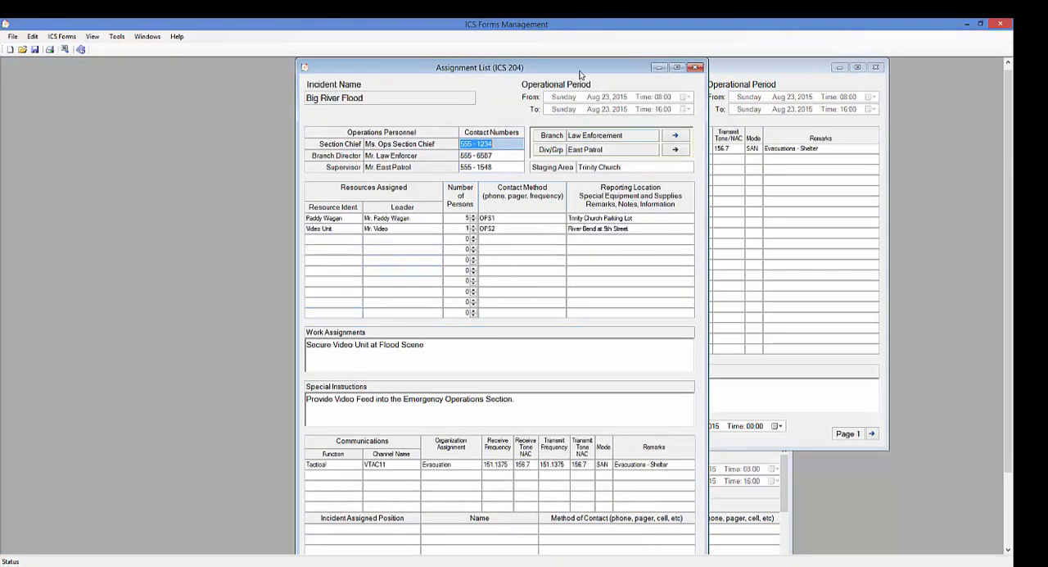
pyautogui.moveTo(540, 68); pyautogui.dragTo(287, 75)
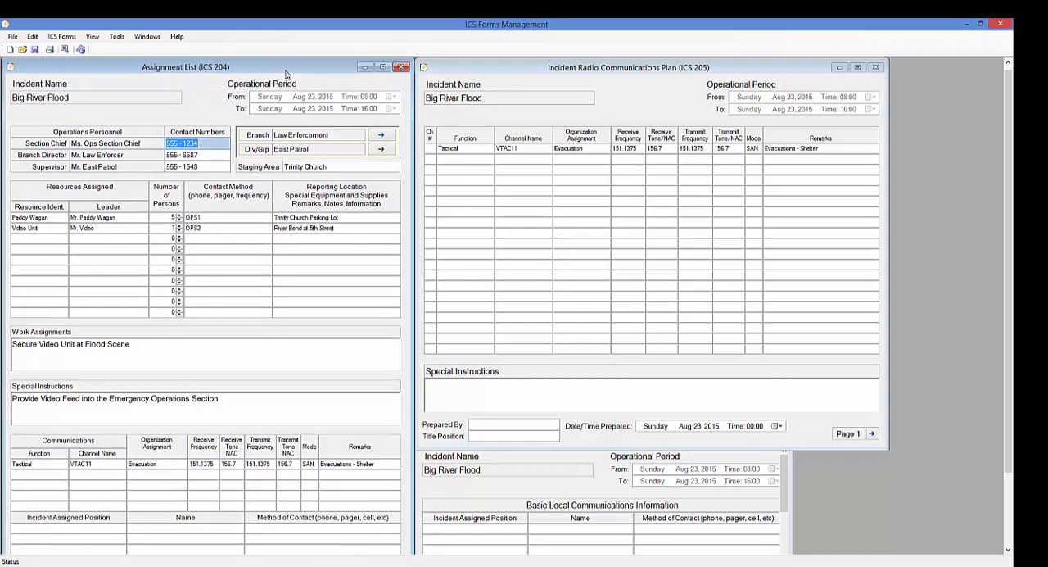
# Fill the first ICS 205A row with position Sandbagging, the contact's name, and VTAC11 plus a phone number as method of contact
pyautogui.click(441, 529)
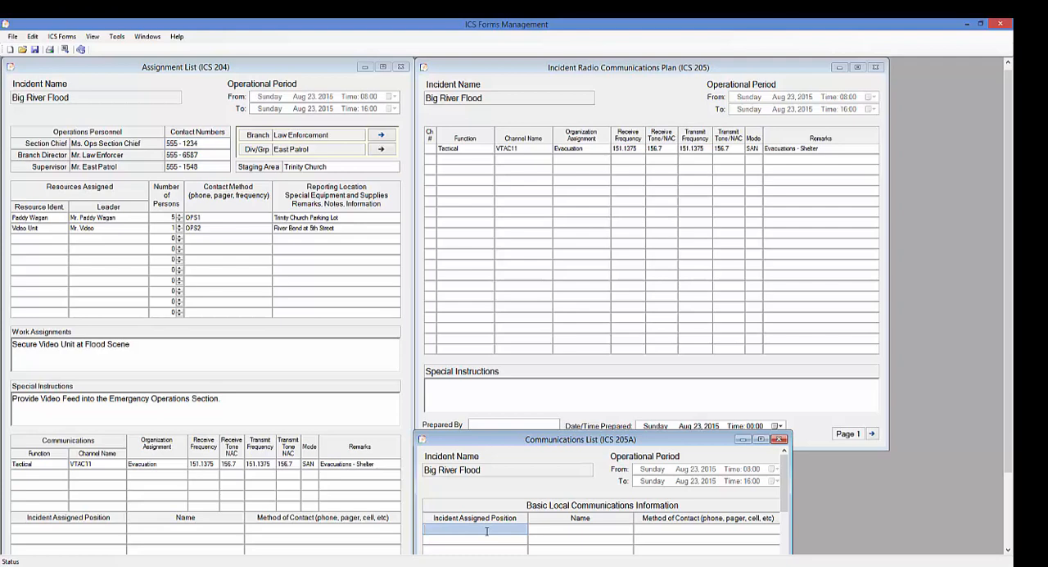
pyautogui.write('Sandbagging')
pyautogui.press('Tab')
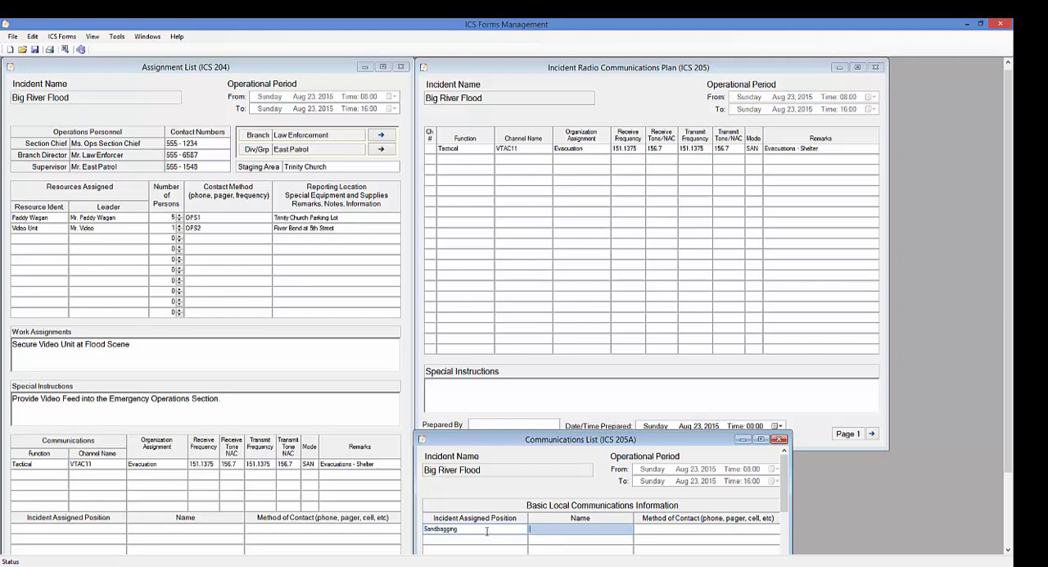
pyautogui.write('Mr  Sandbagger')
pyautogui.press('Tab')
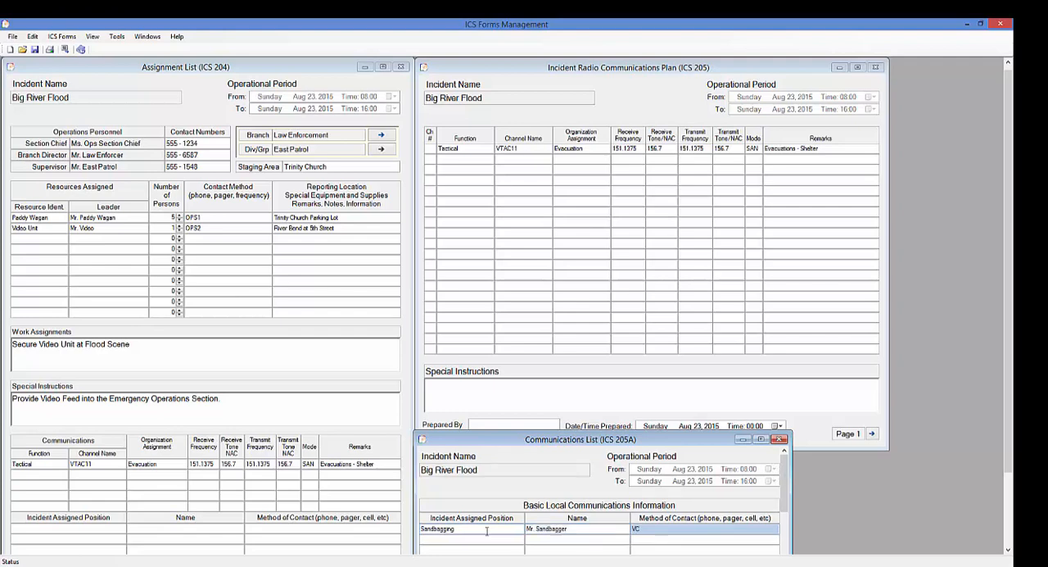
pyautogui.write('VTAC11, 555-672')
pyautogui.write('3')
# Copy the ICS 205A Sandbagging line into the ICS 204's first Incident Assigned Position row, and move the ICS 204 back beside the other forms
pyautogui.click(460, 529)
pyautogui.rightClick(460, 528)
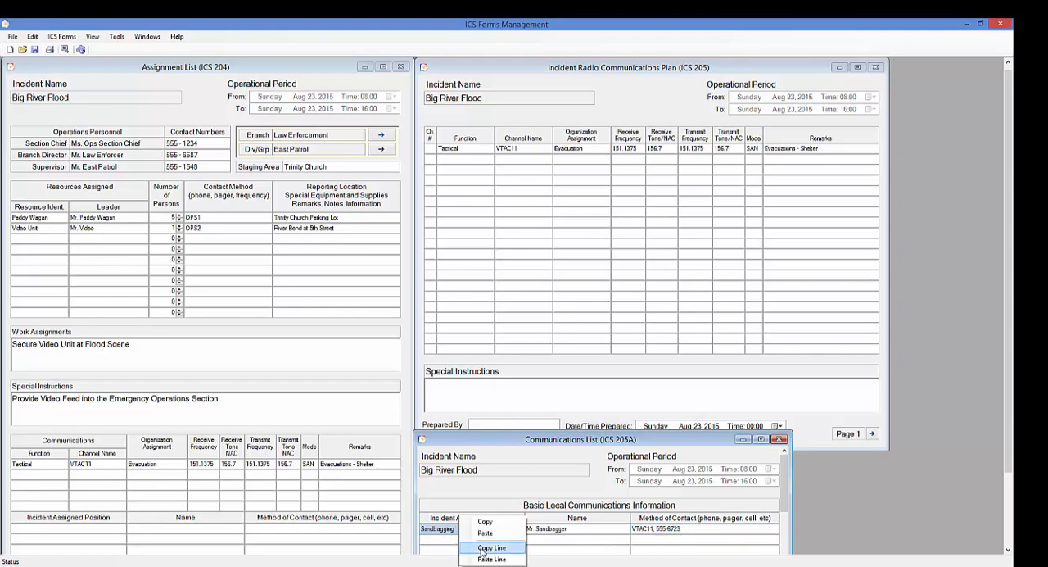
pyautogui.click(490, 547)
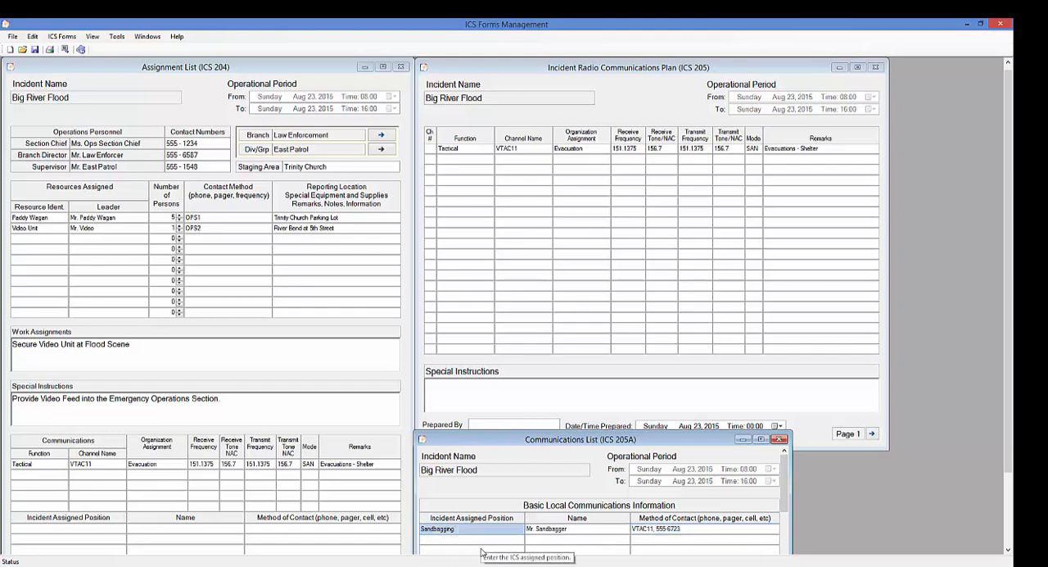
pyautogui.click(86, 527)
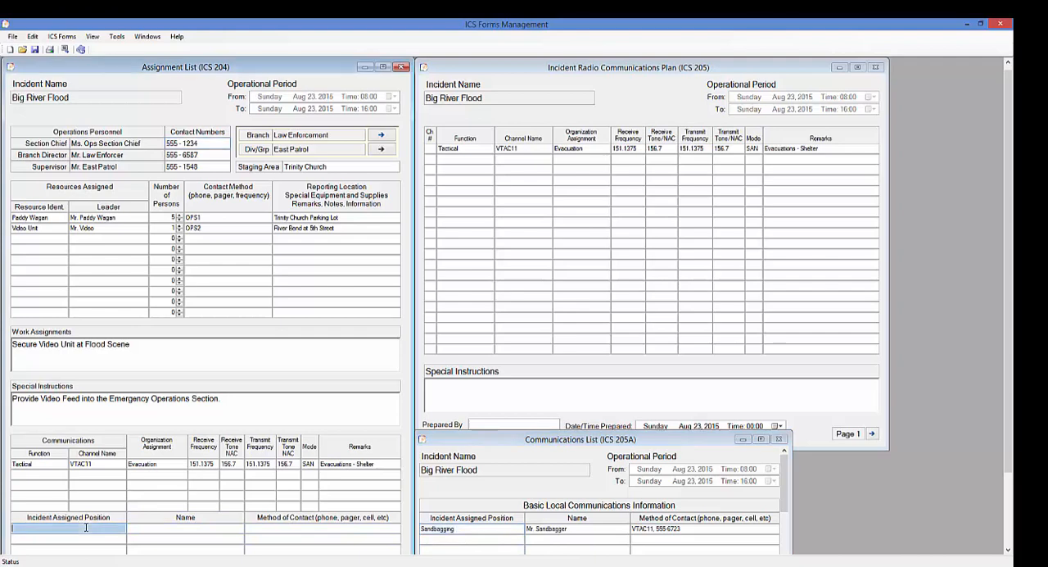
pyautogui.rightClick(86, 527)
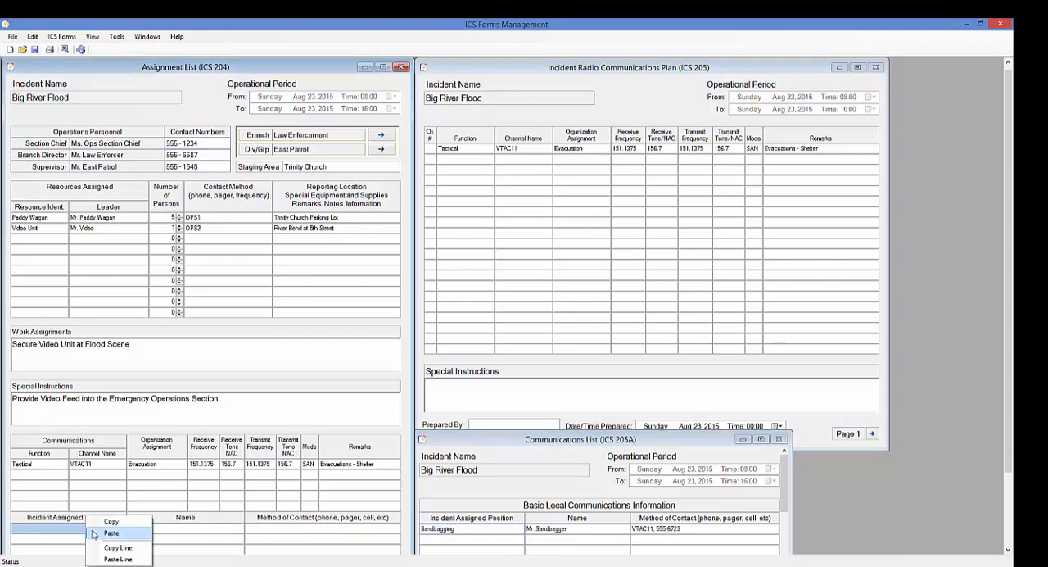
pyautogui.click(120, 560)
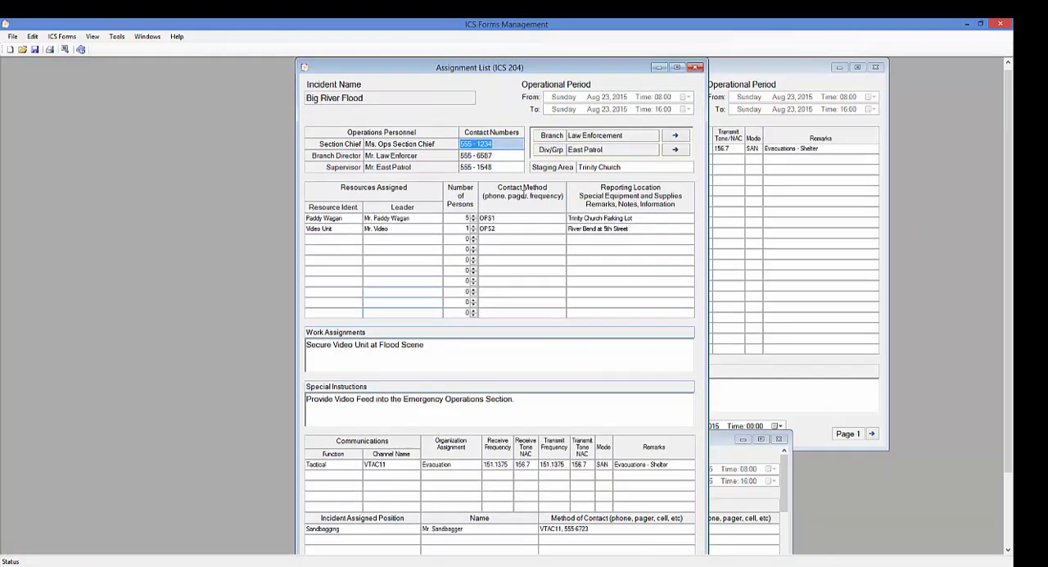
pyautogui.moveTo(556, 73); pyautogui.dragTo(265, 75)
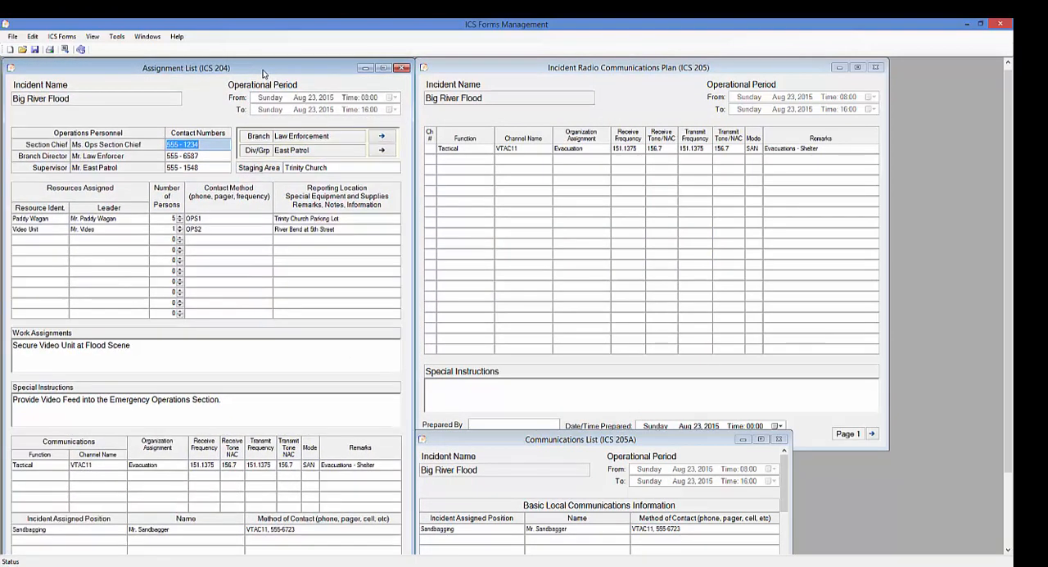
# Copy the ICS 205's Tactical VTAC11 line into its second row, and move the form back beside the ICS 204
pyautogui.click(465, 149)
pyautogui.rightClick(465, 149)
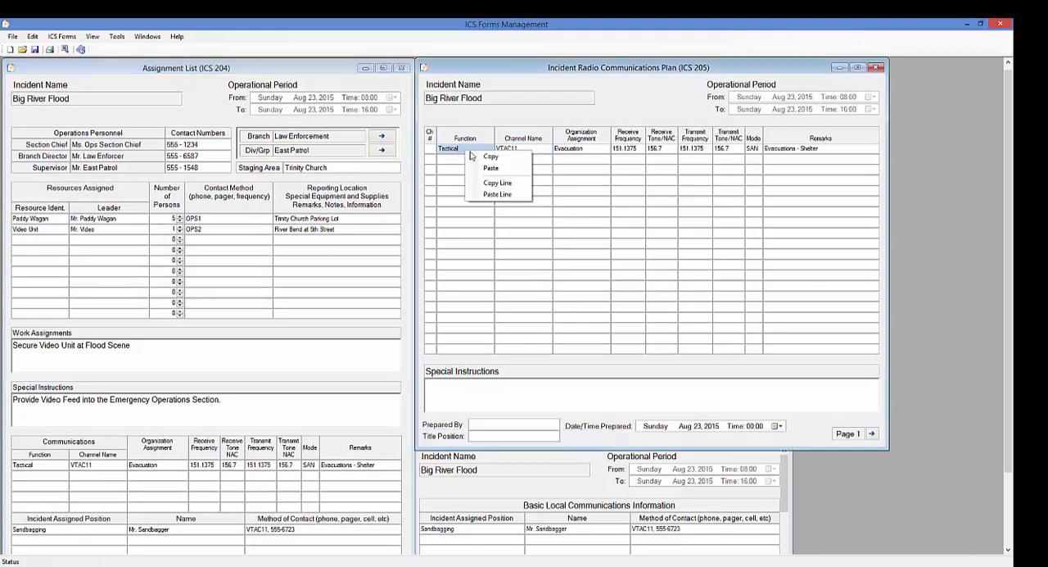
pyautogui.click(508, 188)
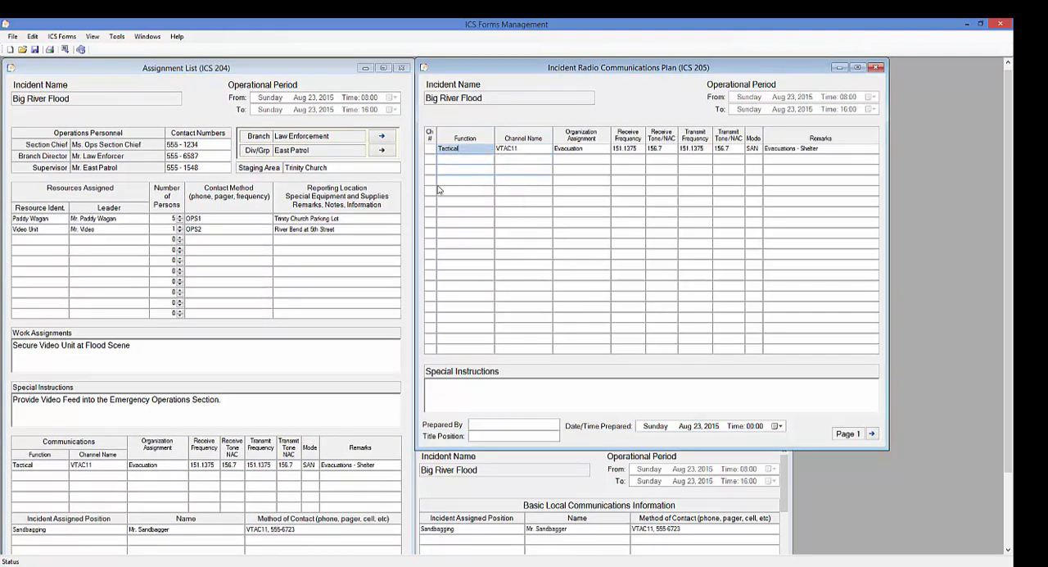
pyautogui.click(443, 159)
pyautogui.rightClick(443, 159)
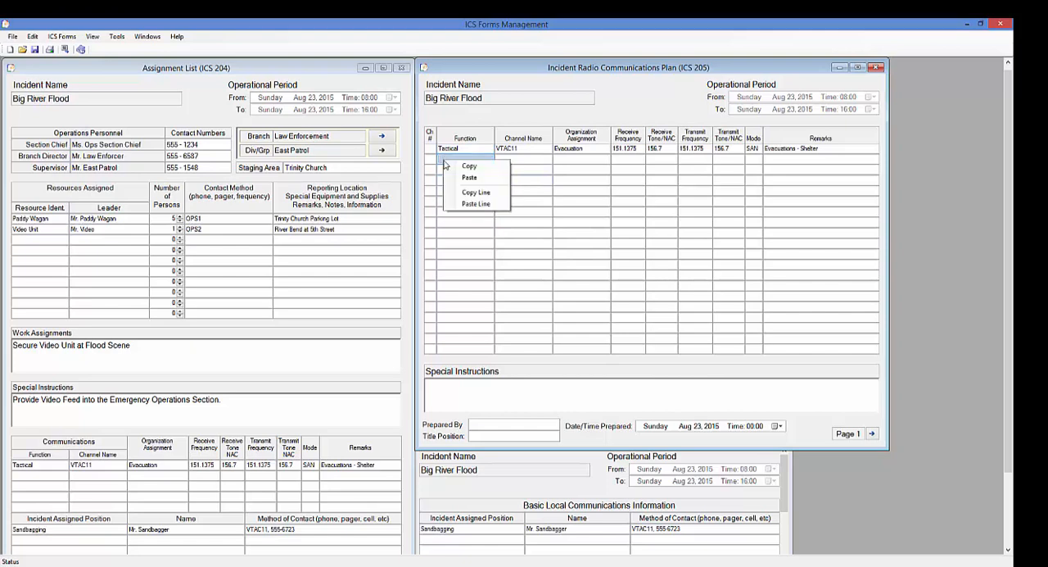
pyautogui.click(473, 204)
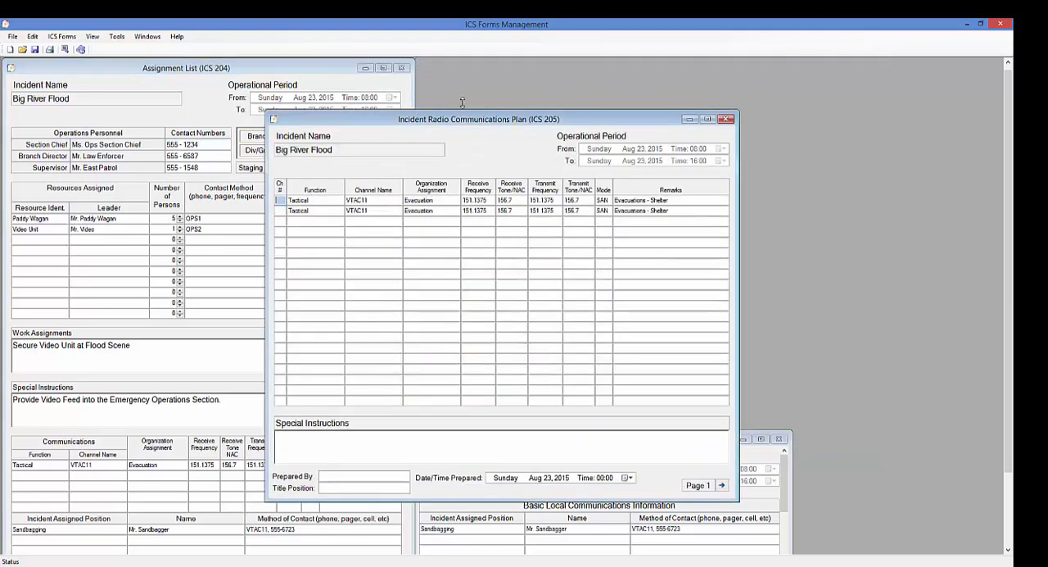
pyautogui.moveTo(486, 123); pyautogui.dragTo(697, 71)
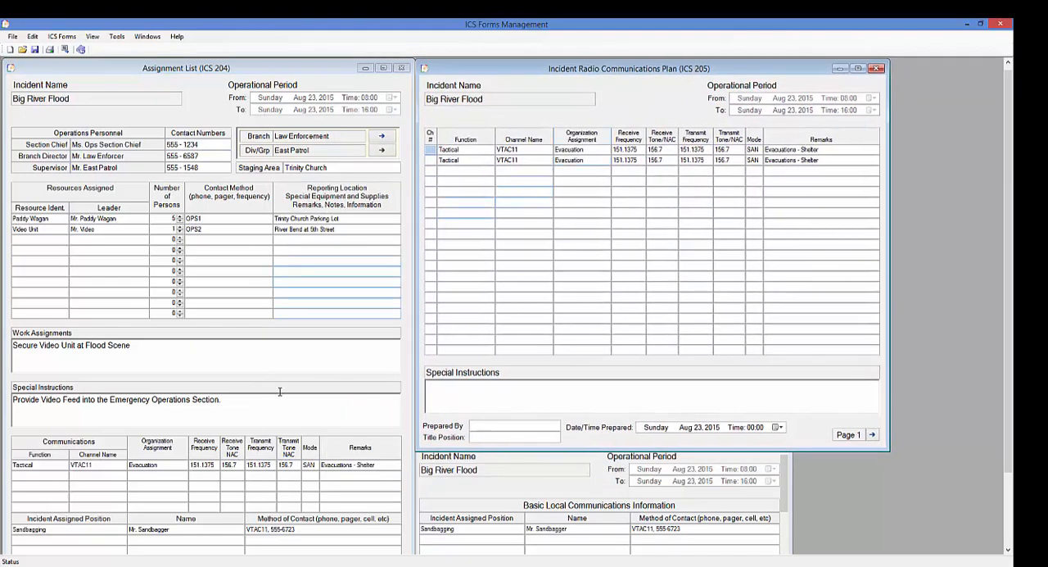
# Paste the copied Tactical line into the ICS 204's second Communications row, and move the form back beside the ICS 205
pyautogui.click(52, 467)
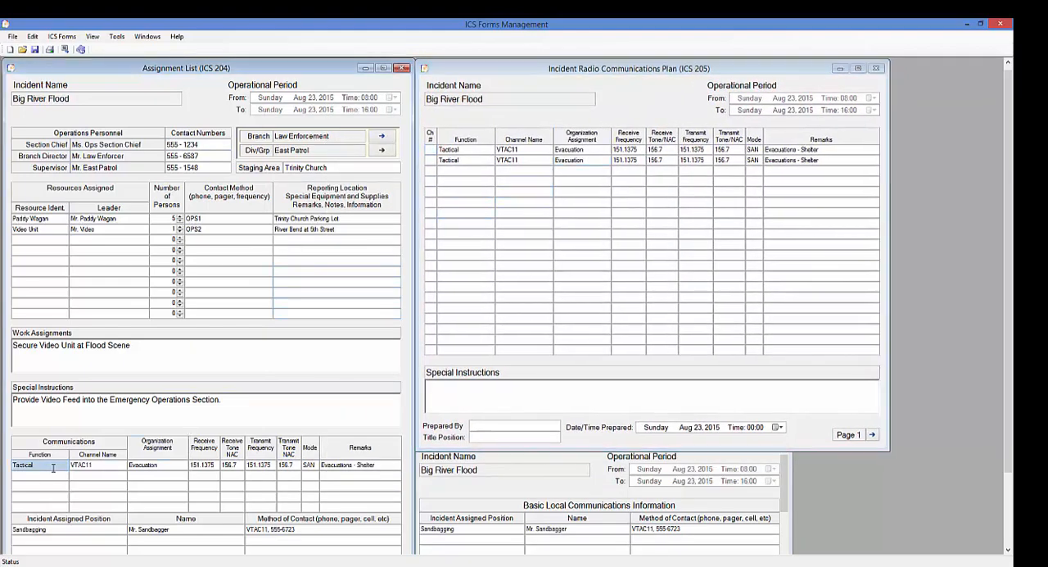
pyautogui.click(47, 475)
pyautogui.rightClick(48, 477)
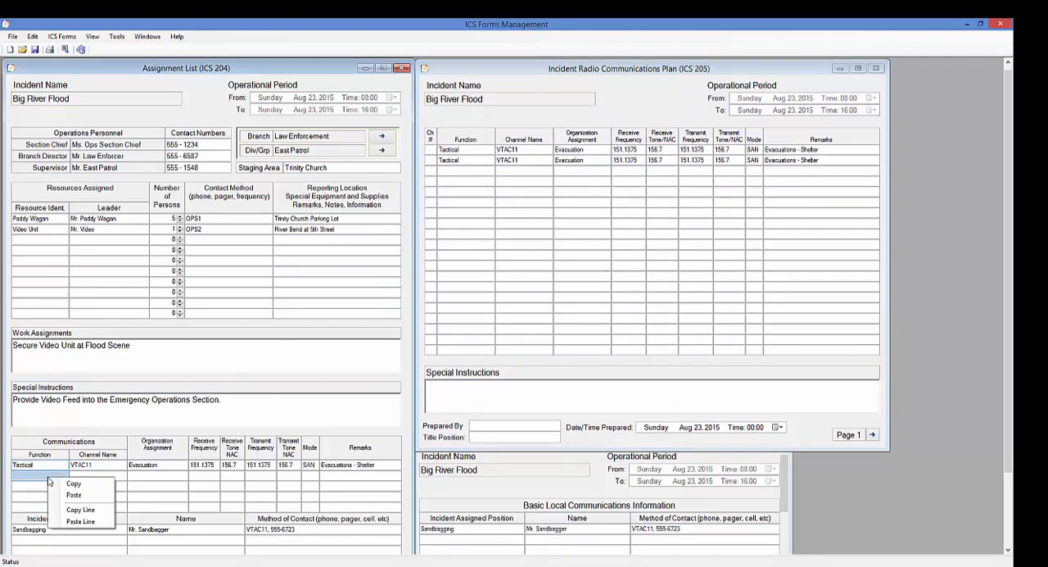
pyautogui.click(80, 520)
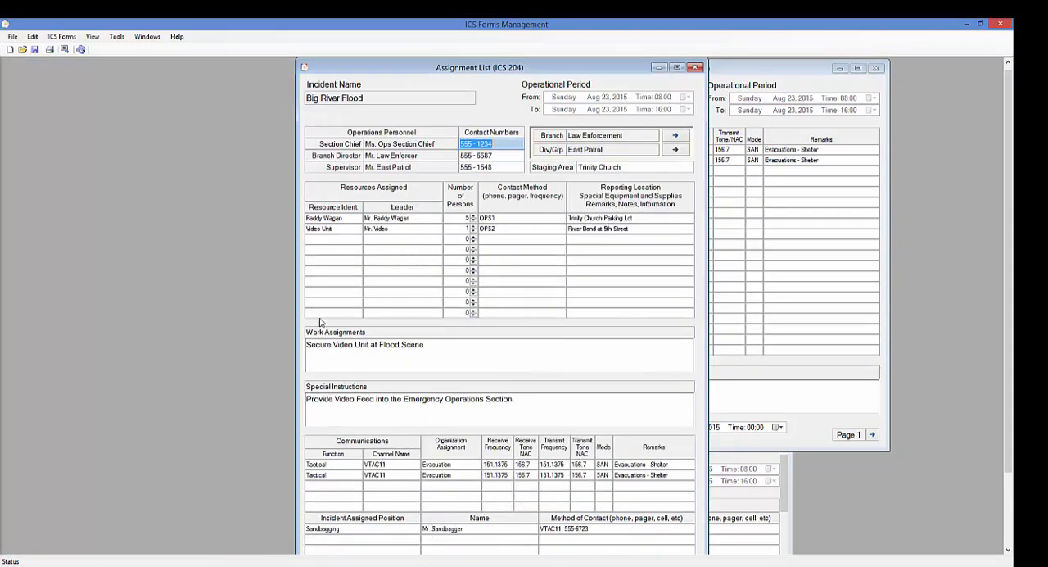
pyautogui.moveTo(556, 71); pyautogui.dragTo(268, 70)
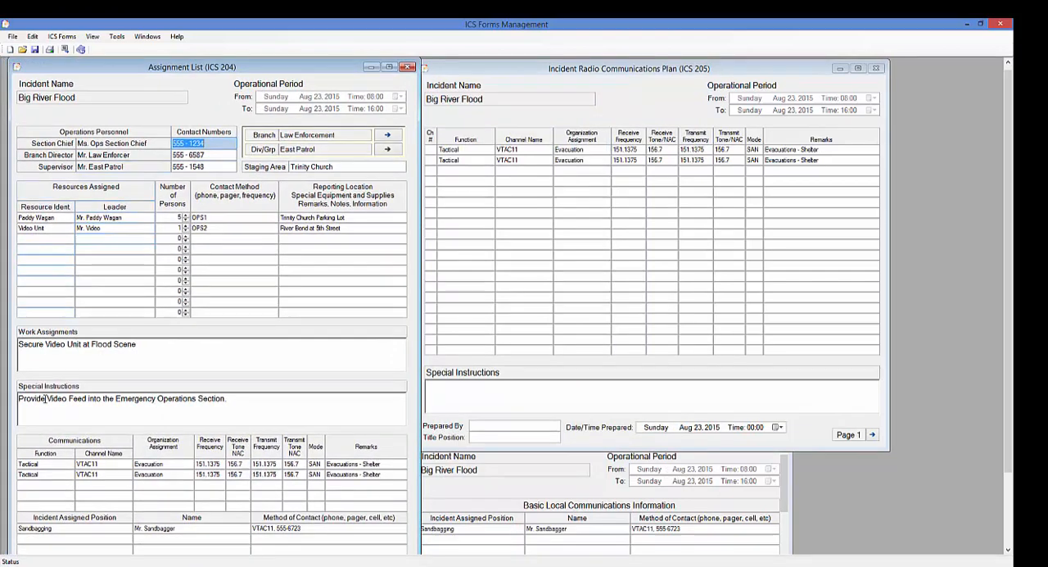
# Set the ICS 204's second Communications channel name to VTAC12, and copy that line into the ICS 205's third row, returning that form beside the ICS 204
pyautogui.click(114, 475)
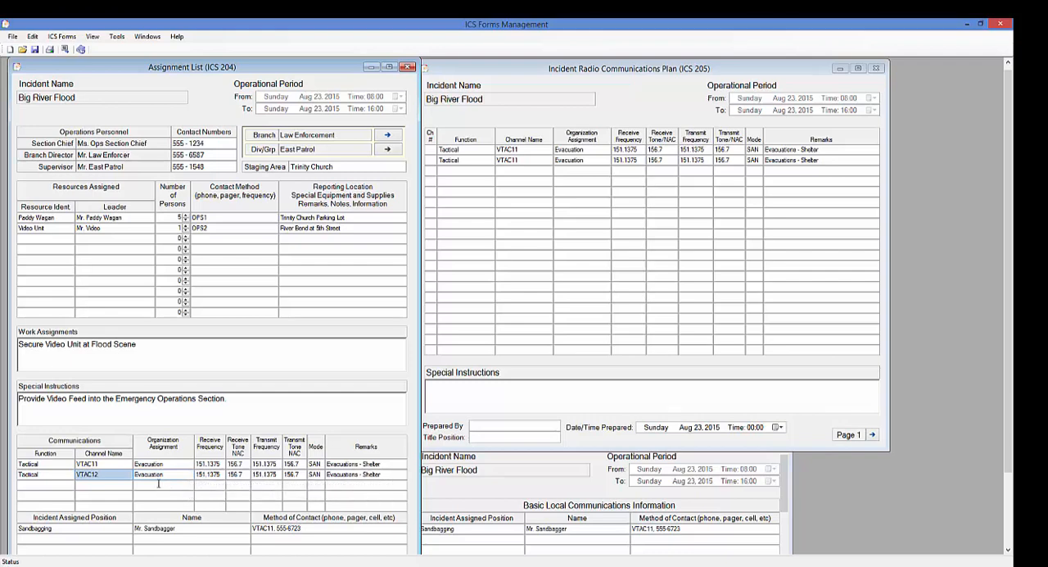
pyautogui.click(58, 473)
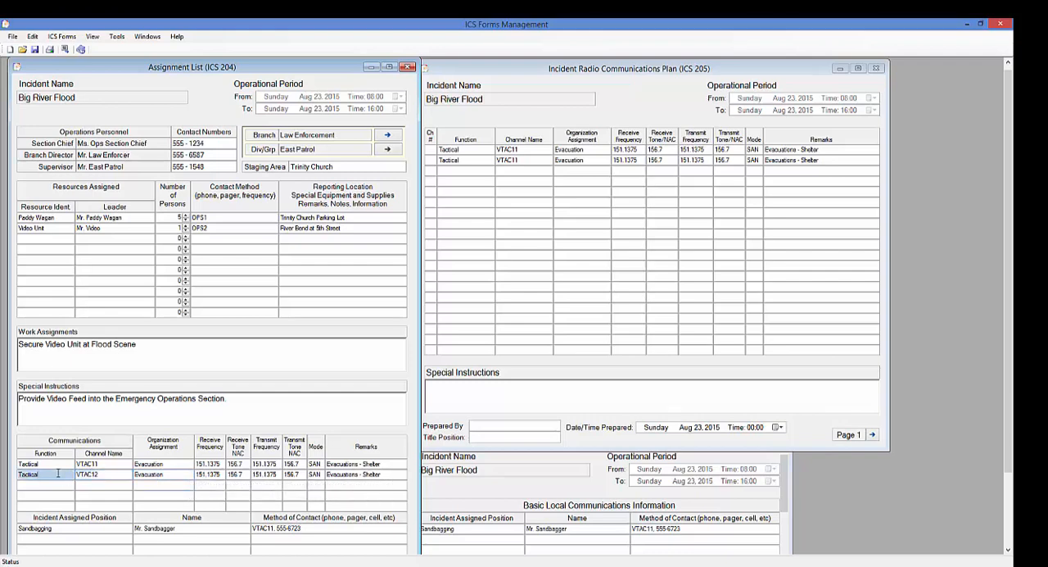
pyautogui.rightClick(58, 474)
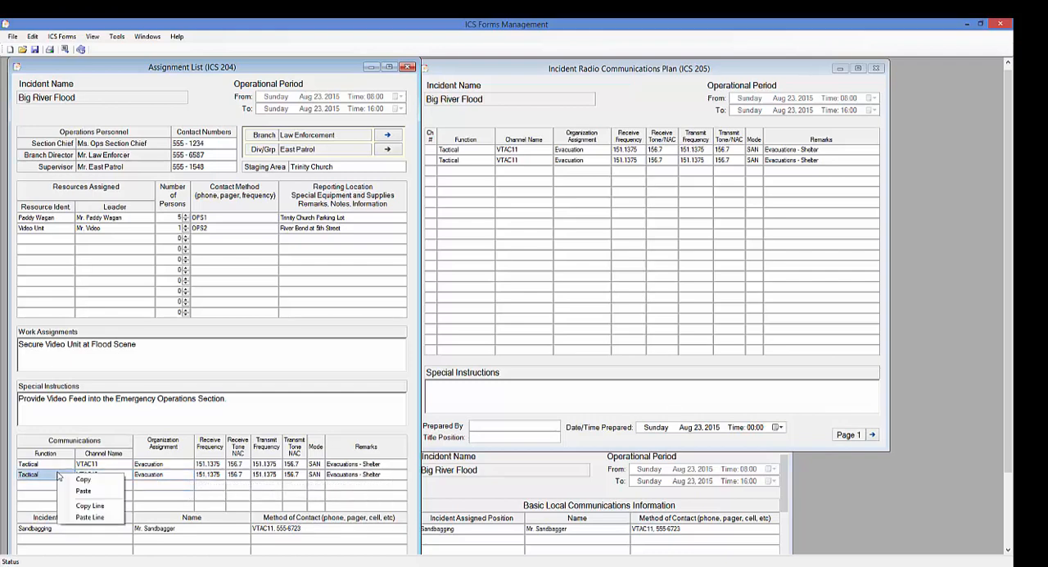
pyautogui.click(97, 507)
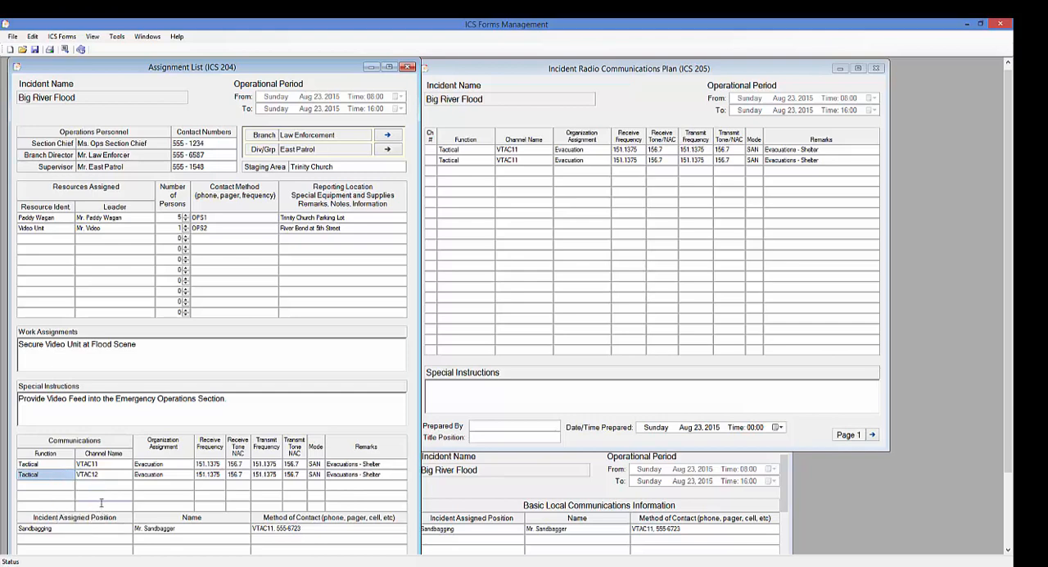
pyautogui.click(454, 170)
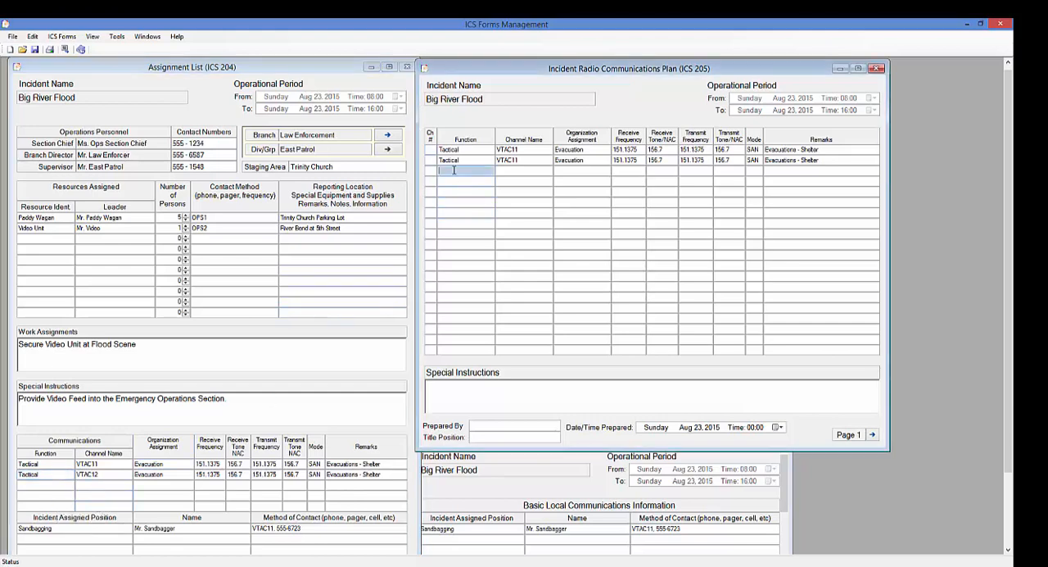
pyautogui.rightClick(454, 171)
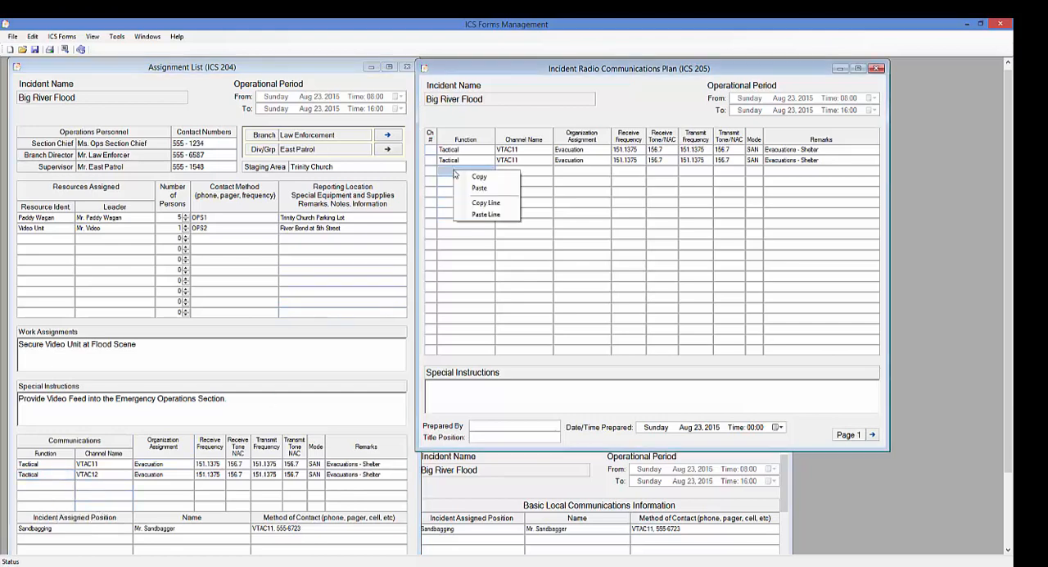
pyautogui.click(485, 216)
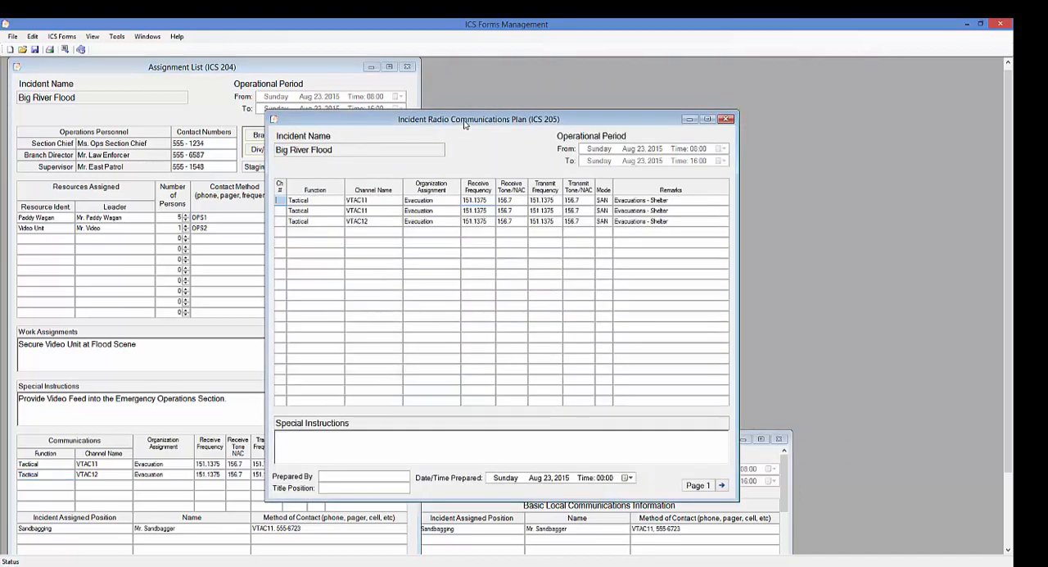
pyautogui.moveTo(463, 123); pyautogui.dragTo(619, 75)
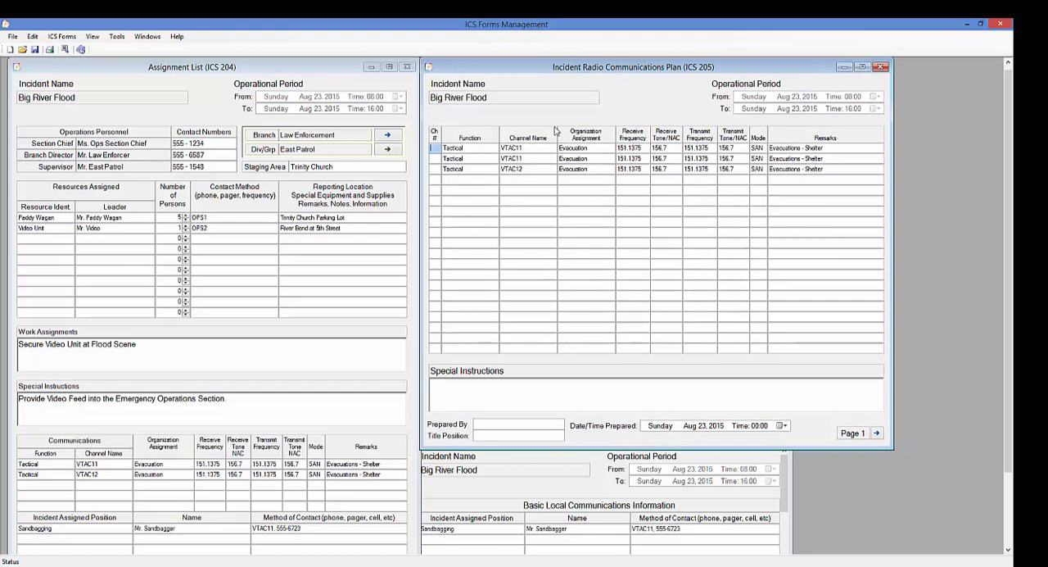
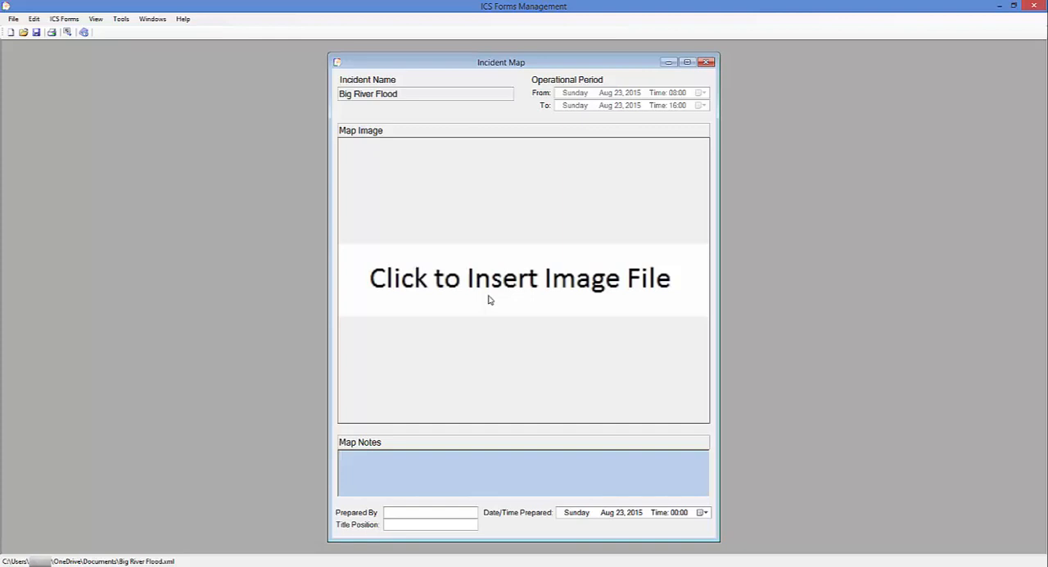
# Insert the Flooding Map picture into the Incident Map form's image area and close the form
pyautogui.click(488, 299)
pyautogui.click(195, 112)
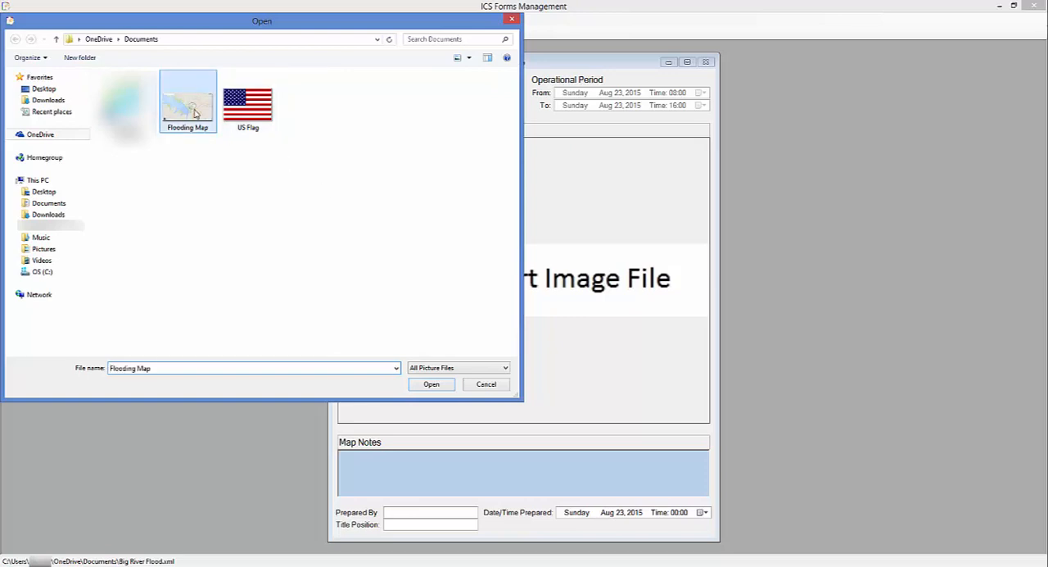
pyautogui.click(432, 385)
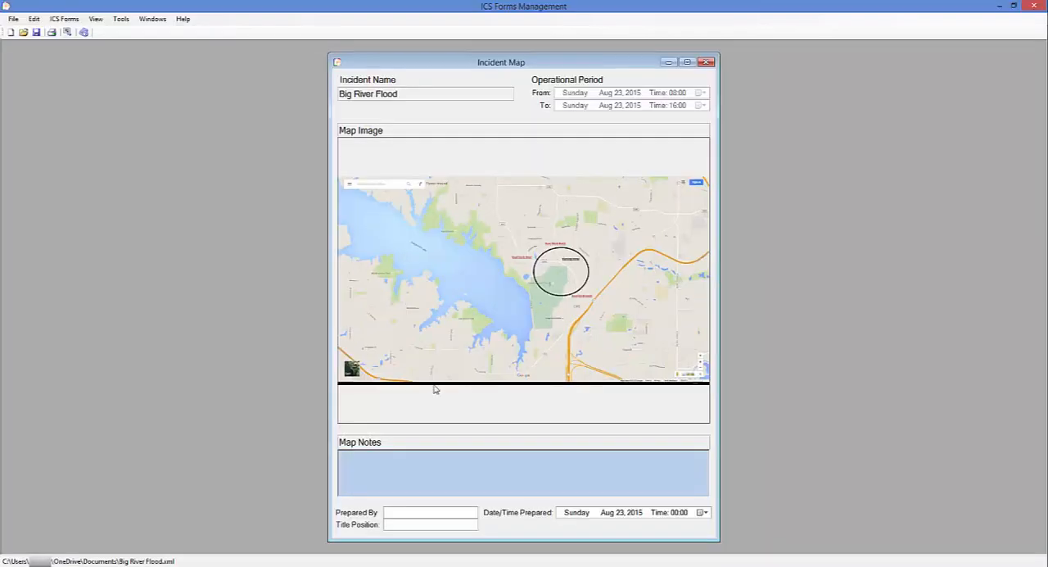
pyautogui.click(709, 62)
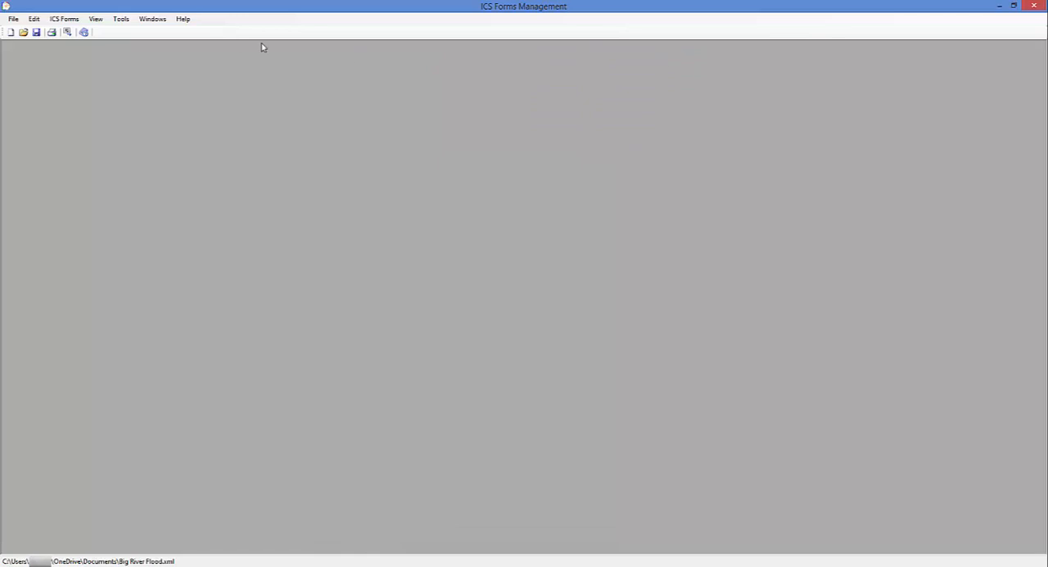
# Open the Incident Weather Forecast form and paste the copied forecast text into its Weather Forecast field
pyautogui.click(70, 21)
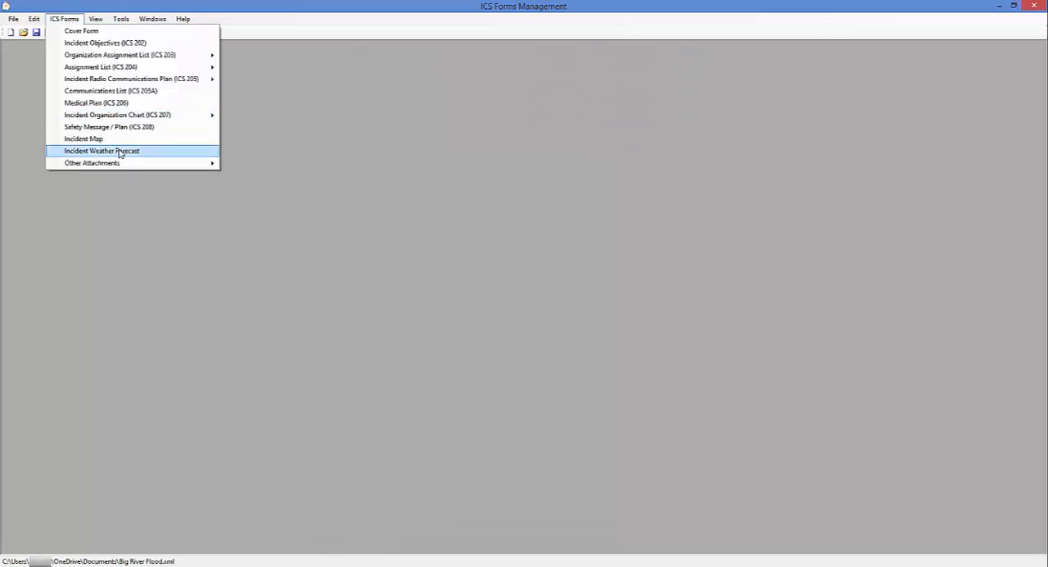
pyautogui.click(118, 151)
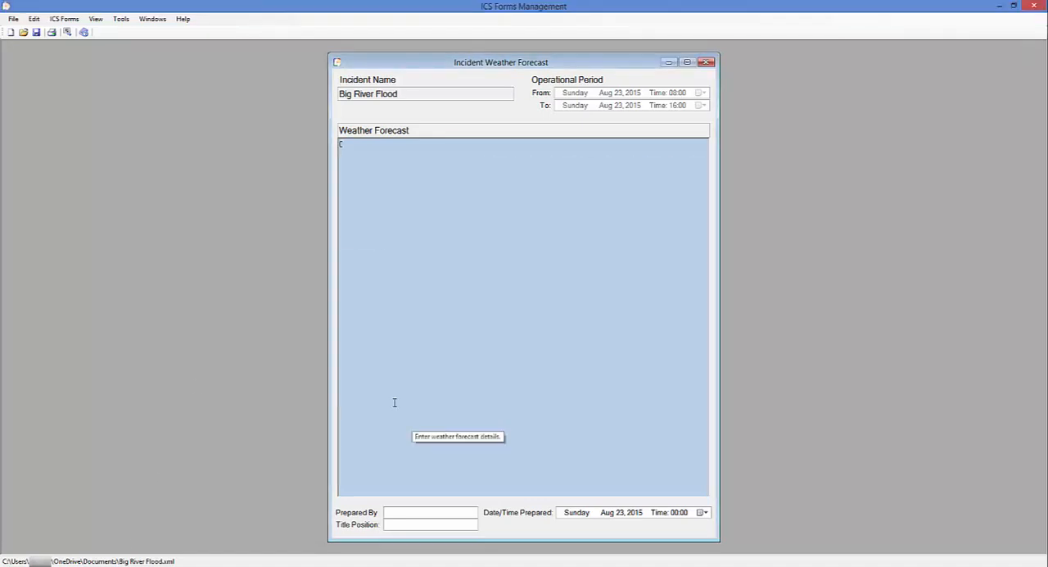
pyautogui.write('000 FXUS64 KFWD 061729 AFDFWD  AREA FORECAST DISCUSSION NATIONAL WEATHER SERVICE FORT WORTH TX 1229 PM CDT SUN SEP 6 2015 .AVIATION...  VFR CONDITIONS AND LIGHT SOUTHERLY WINDS ARE EXPECTED TO PREVAIL THROUGH THIS FORECAST PERIOD. THERE IS A SLIGHT CHANCE OF ISOLATED SHOWERS AND THUNDERSTORMS THIS AFTERNOON AND TOMORROW AFTERNOON ACROSS THE REGION HOWEVER...ANY DEVELOPMENT SHOULD BE LOW IN COVERAGE AND INDIVIDUAL CELLS WOULD NOT LAST VERY LONG...WHICH WARRANTS KEEPING MENTION OUT OF THE TAFS AT THIS TIME.')
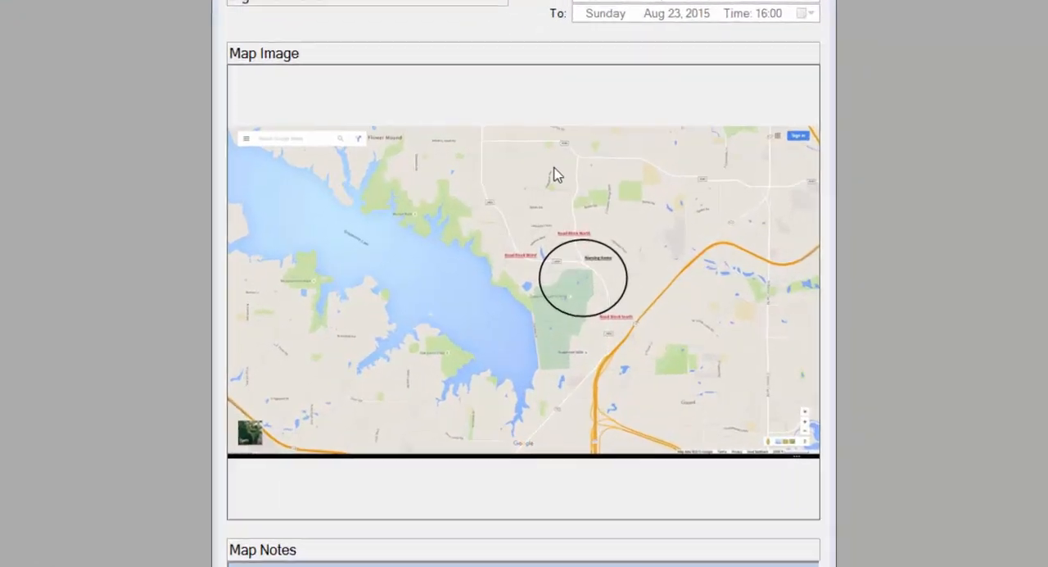
# Remove the flooding map picture from the Incident Map form
pyautogui.rightClick(453, 204)
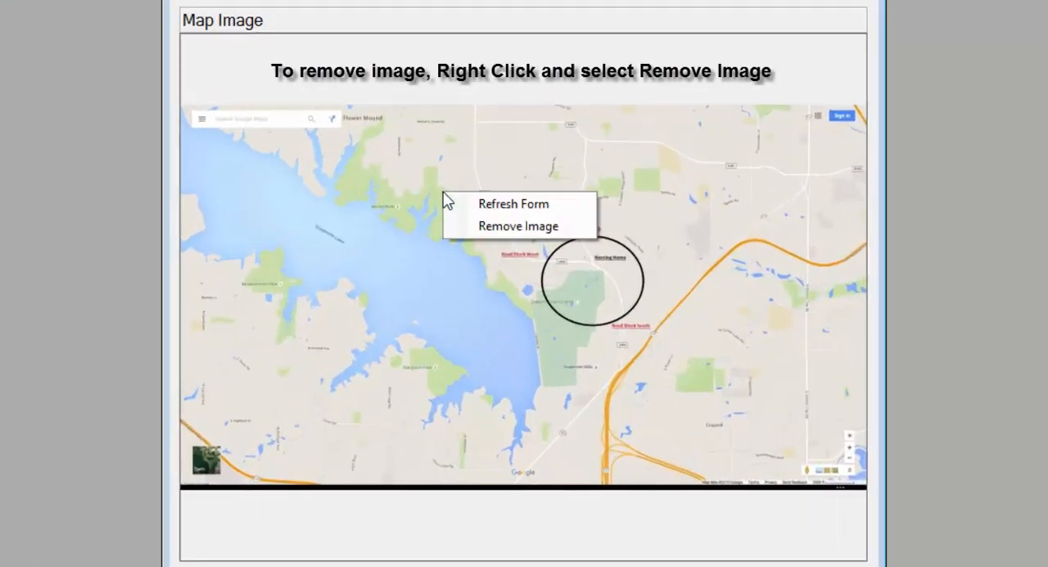
pyautogui.click(508, 232)
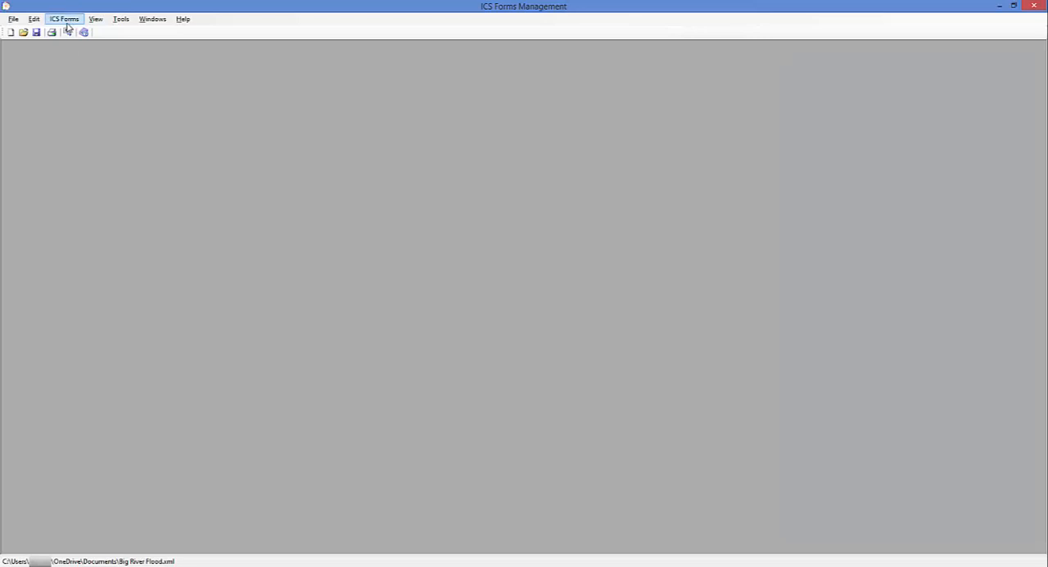
# Open the Text Only, Text / Image and Image Only attachment forms and tile them side by side
pyautogui.click(68, 26)
pyautogui.moveTo(129, 166)
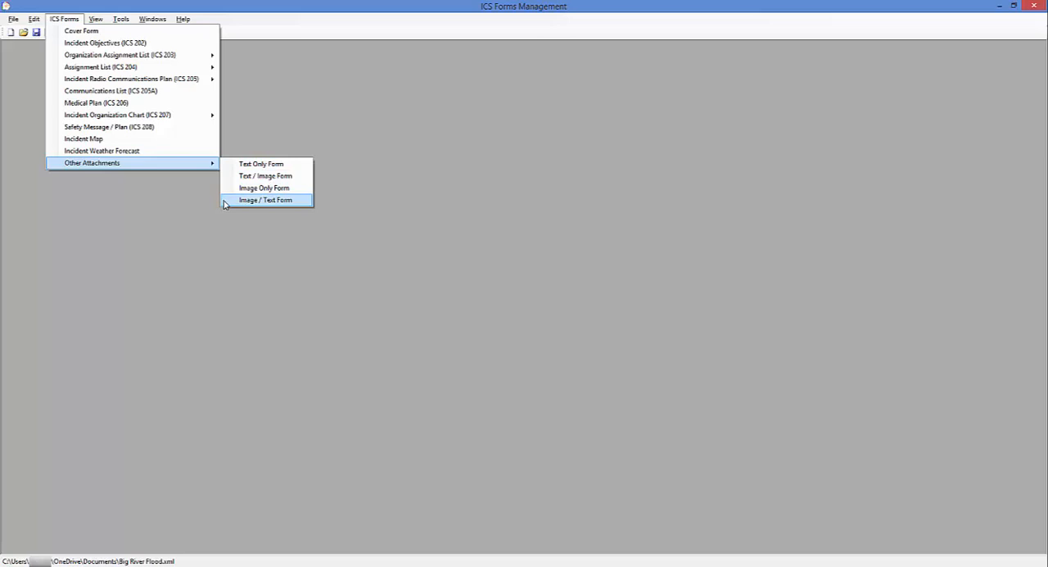
pyautogui.click(239, 165)
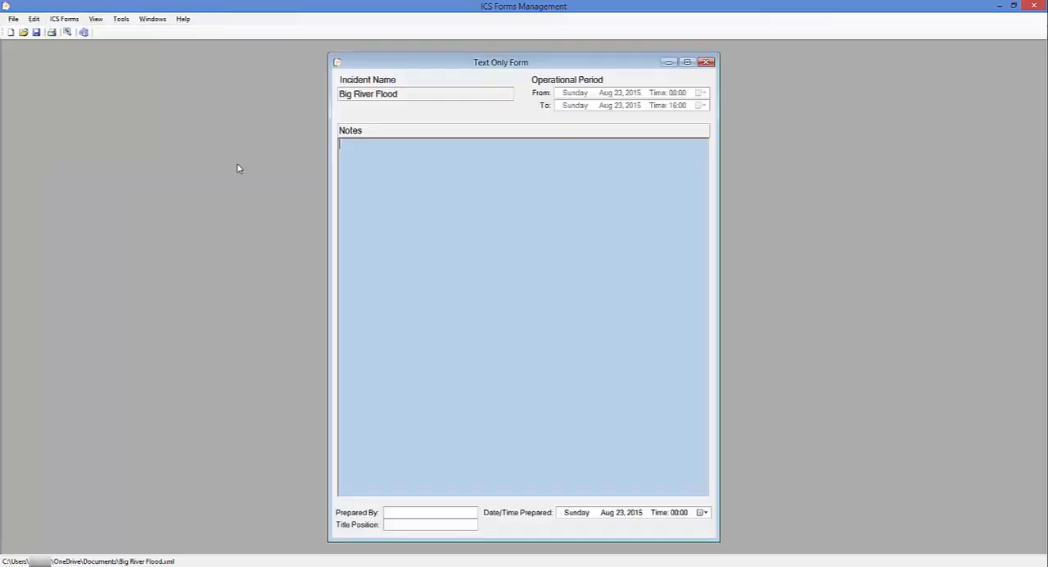
pyautogui.click(62, 19)
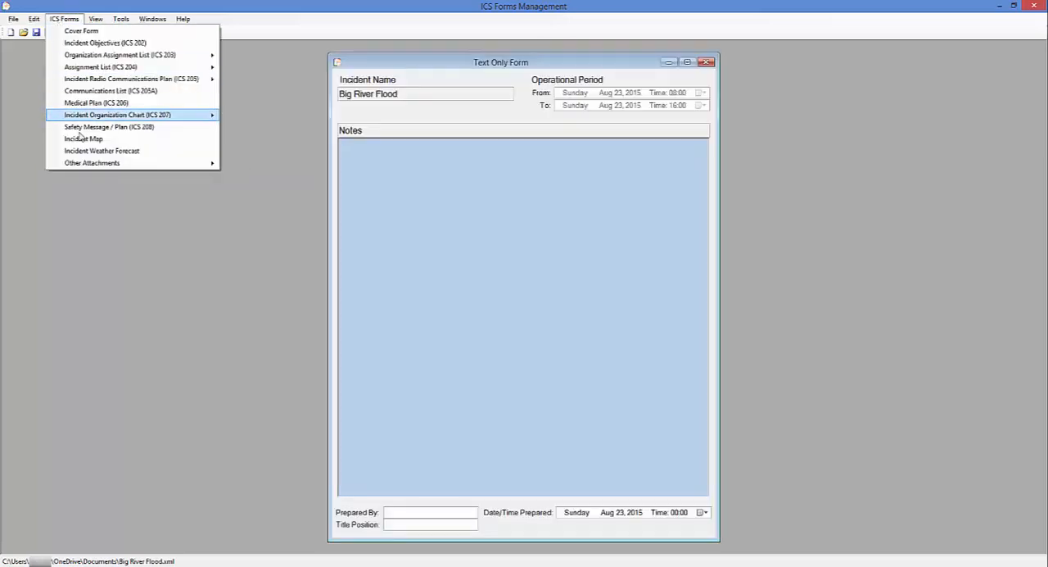
pyautogui.moveTo(95, 164)
pyautogui.click(256, 175)
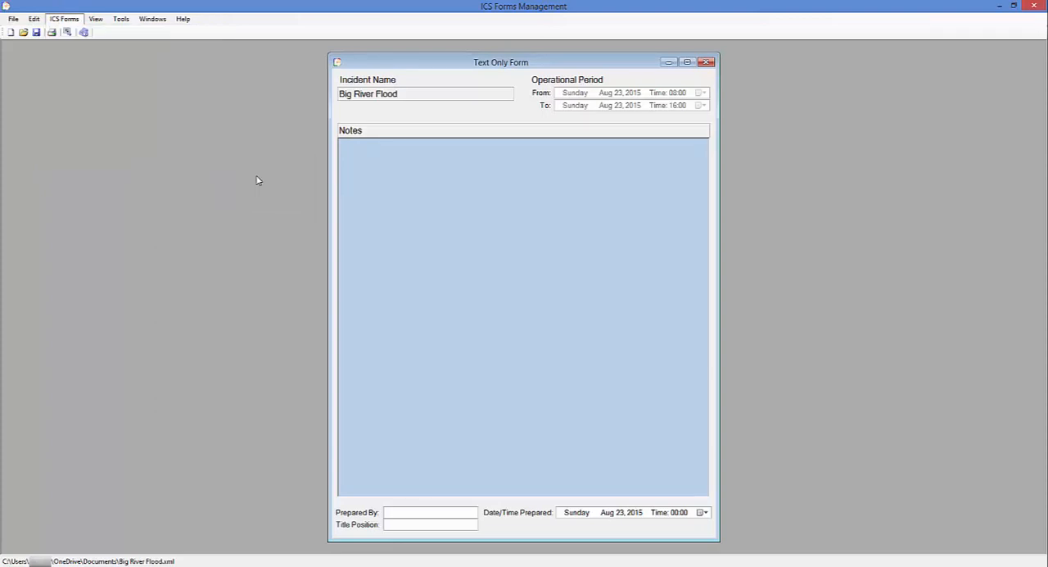
pyautogui.click(67, 21)
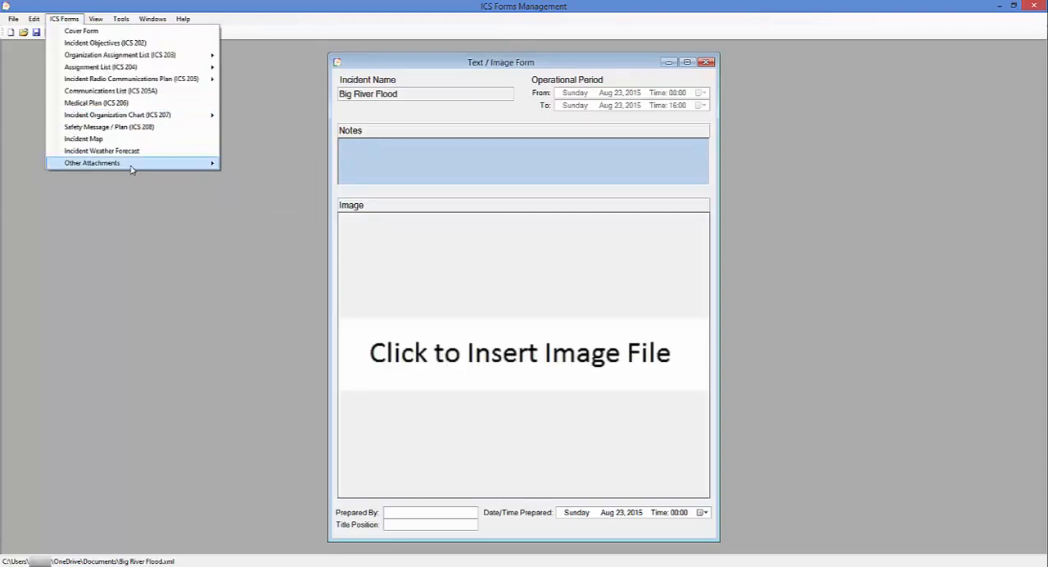
pyautogui.click(261, 188)
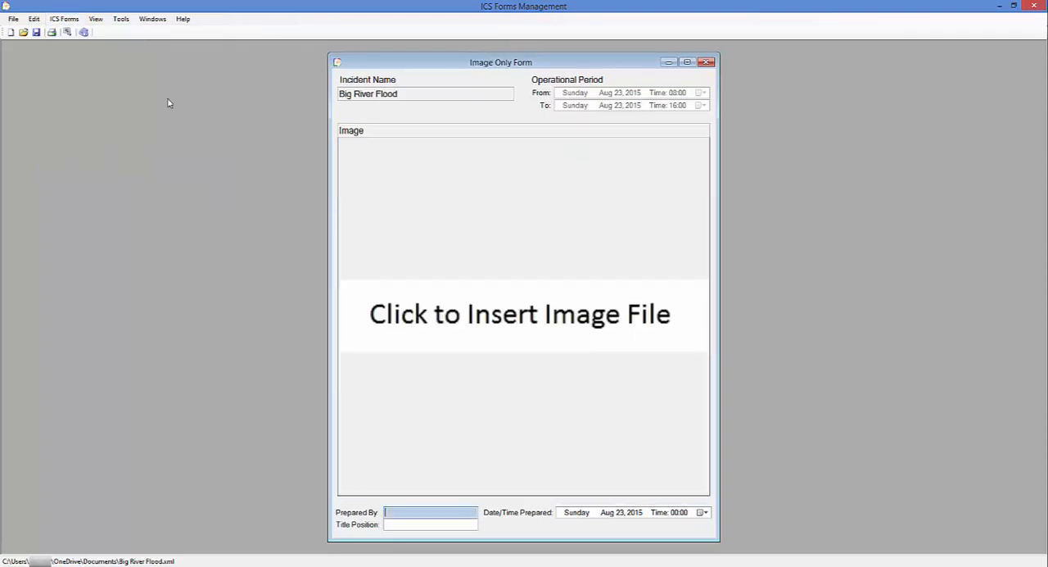
pyautogui.click(152, 19)
pyautogui.click(169, 55)
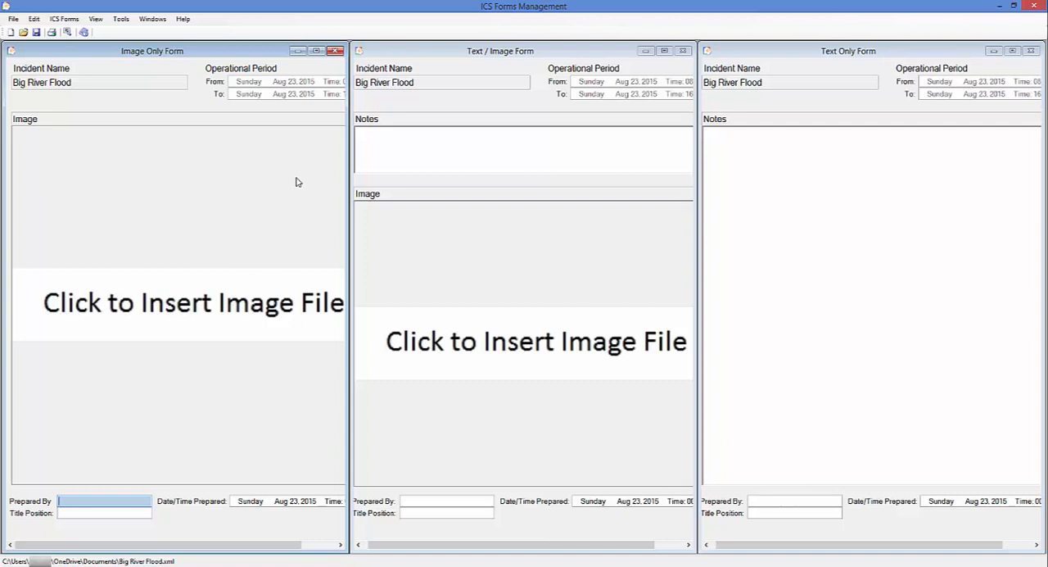
# Insert the US Flag picture into the Image Only Form and the Flooding Map picture into the Text / Image Form
pyautogui.click(192, 216)
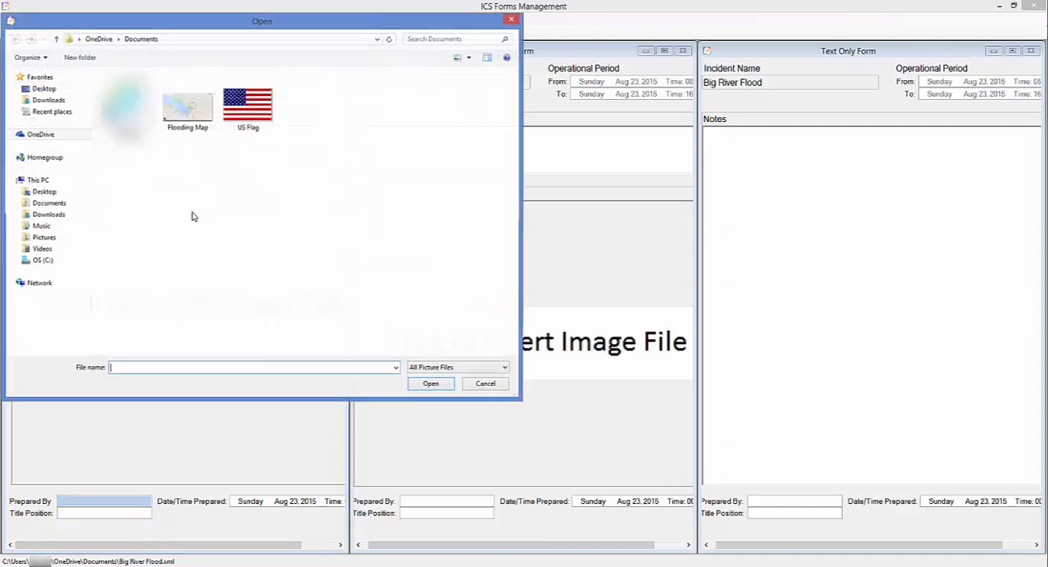
pyautogui.click(248, 114)
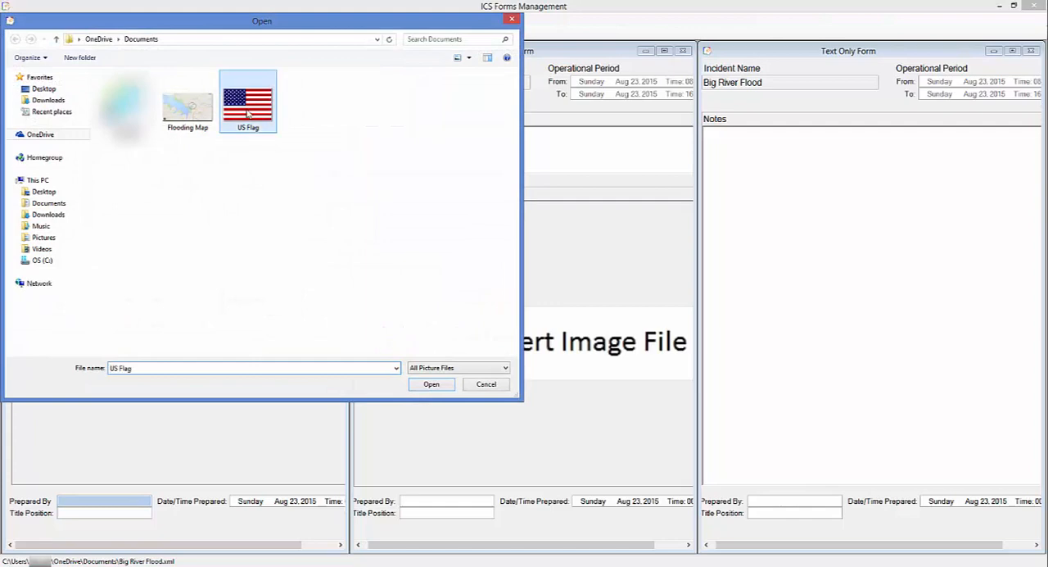
pyautogui.click(424, 385)
pyautogui.click(475, 357)
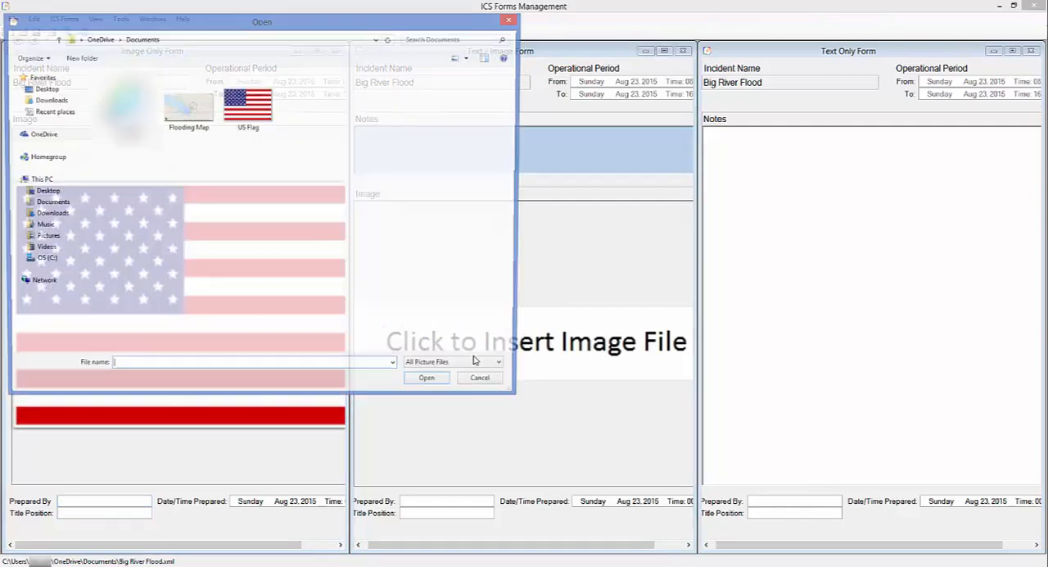
pyautogui.click(187, 112)
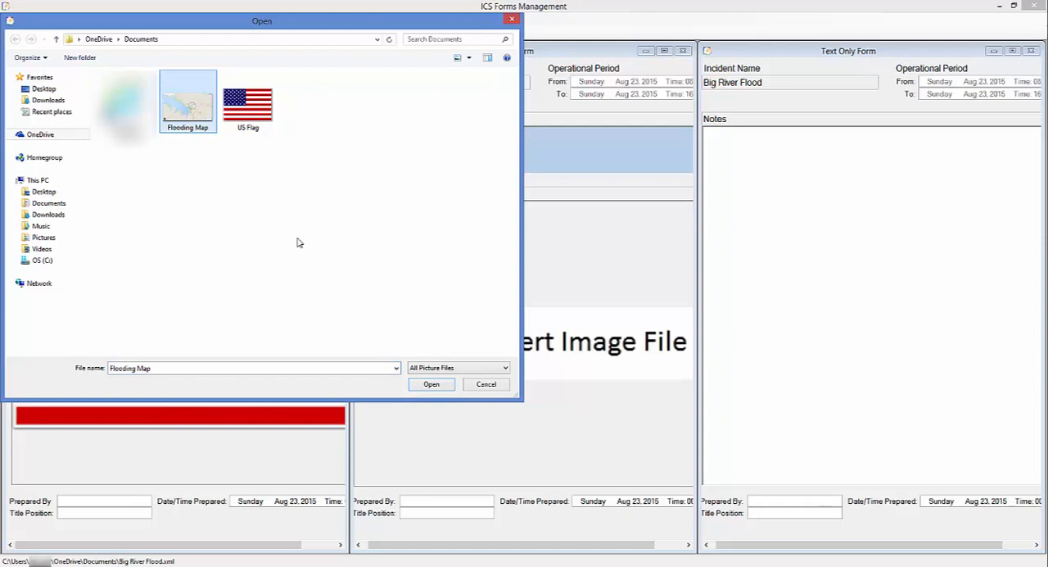
pyautogui.click(432, 385)
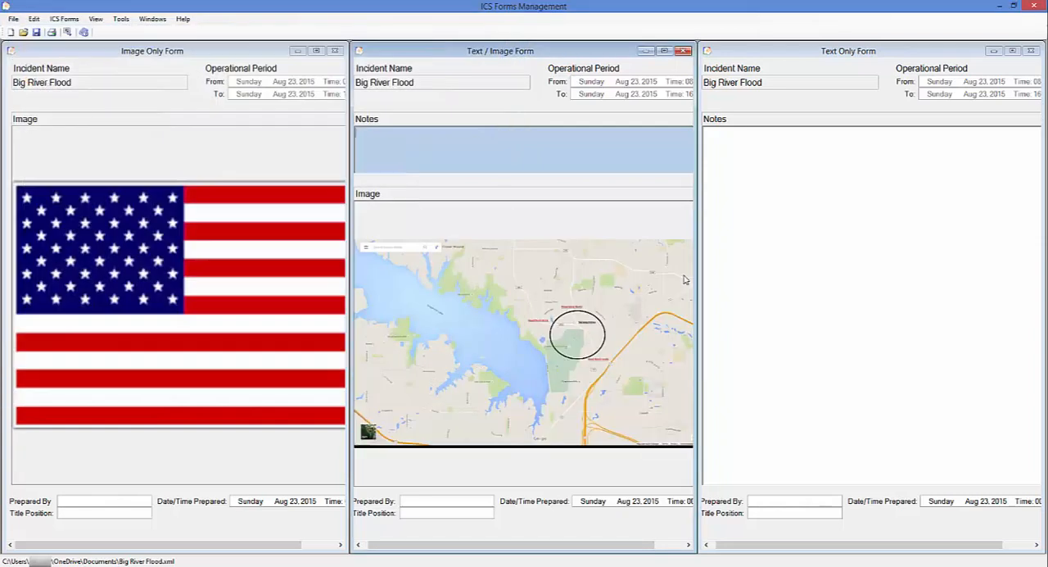
# Enter "This is for notes." and, after a blank line, "Whatever you want printed." in the Text Only Form's notes
pyautogui.click(728, 155)
pyautogui.write('Th')
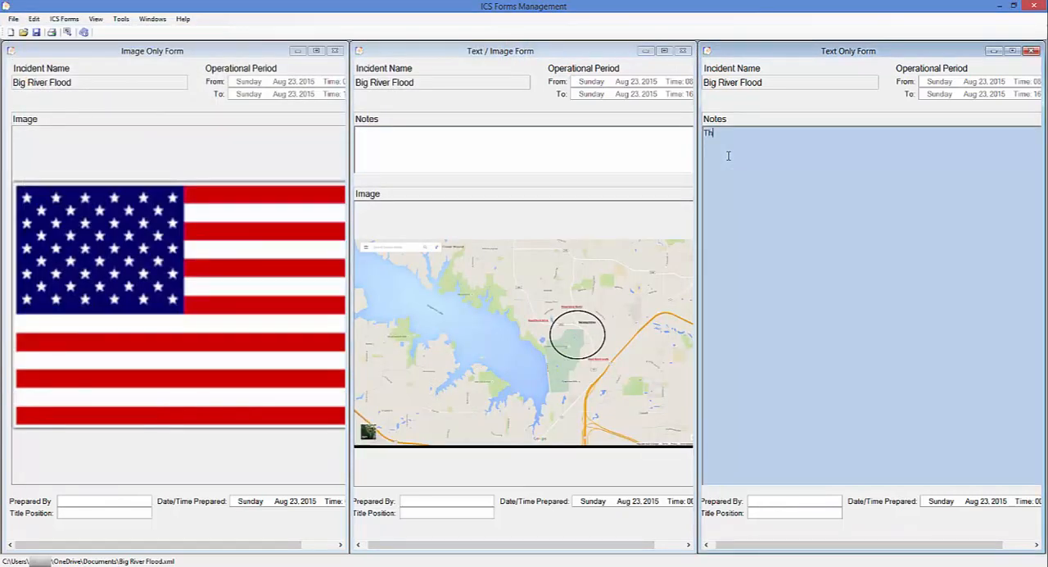
pyautogui.write('is is for notes.')
pyautogui.press('Return')
pyautogui.press('Return')
pyautogui.write('Whatever you want printed.')
# Remove the flag picture from the Image Only Form and move that form clear of the Text Only Form
pyautogui.rightClick(270, 278)
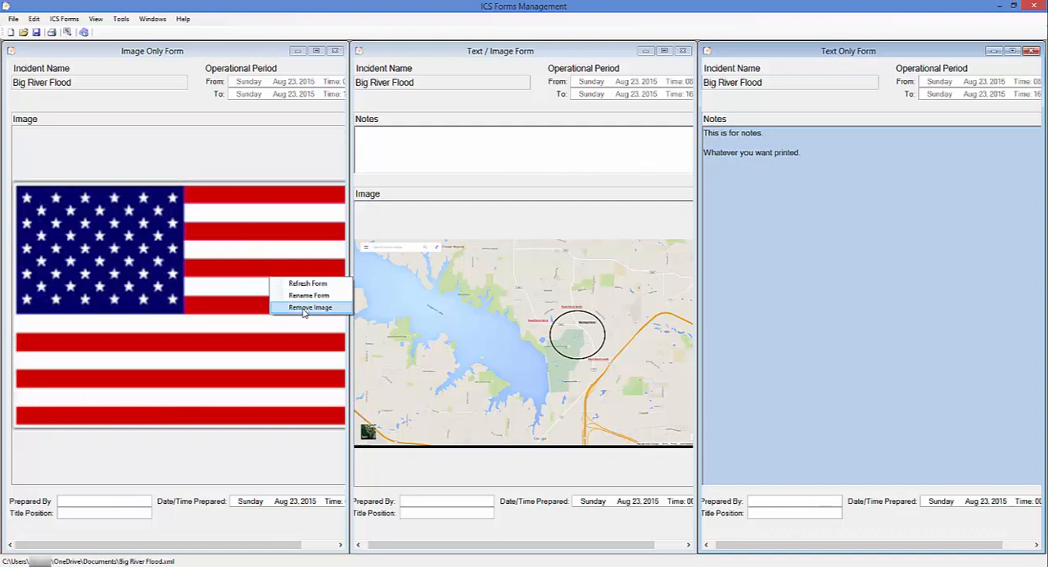
pyautogui.click(303, 308)
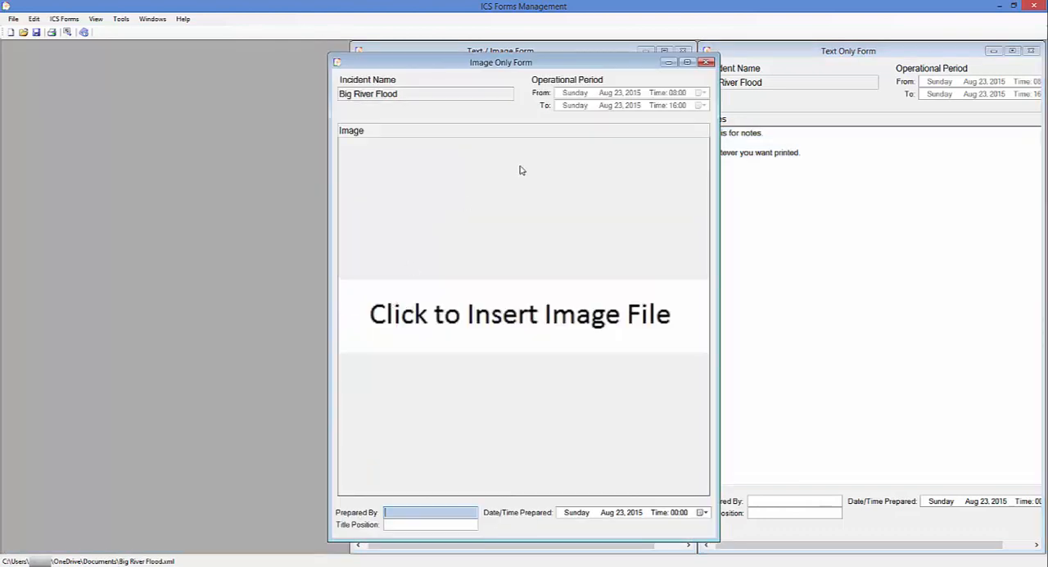
pyautogui.moveTo(521, 68); pyautogui.dragTo(227, 56)
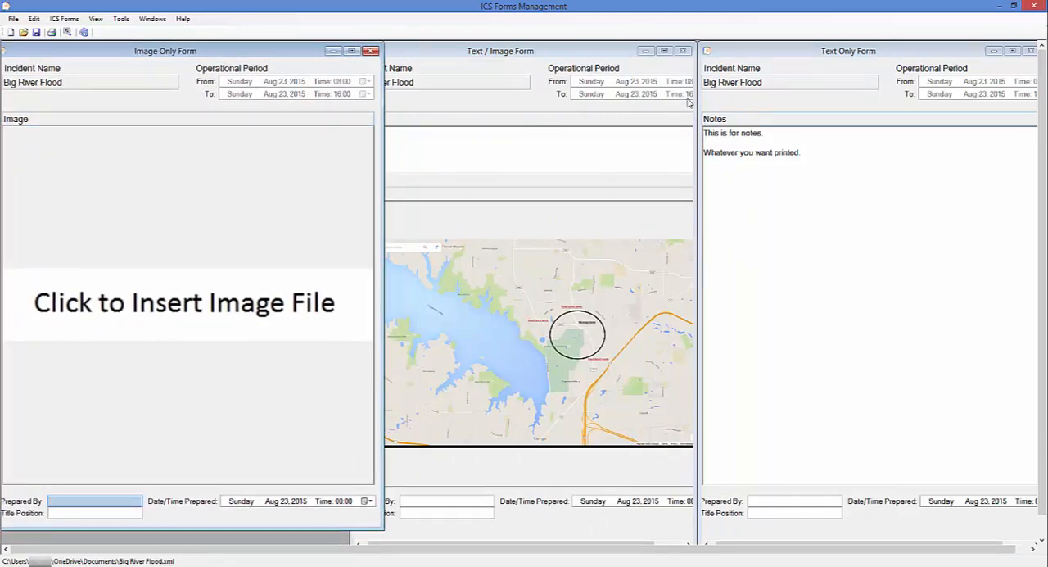
# Rename the Text Only Form to "New Text Only form" and check its entry among the other attachments
pyautogui.rightClick(736, 102)
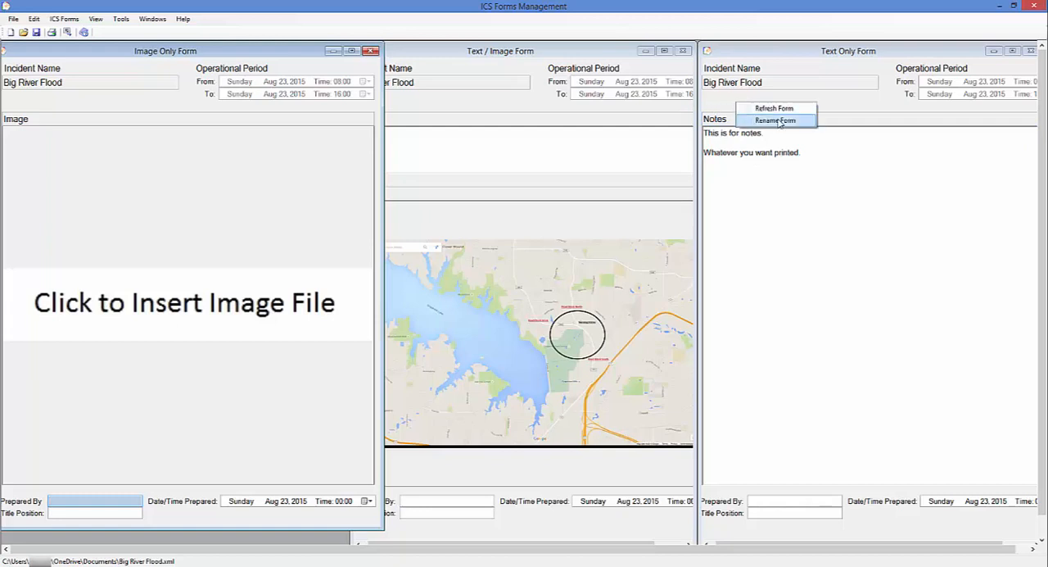
pyautogui.click(776, 121)
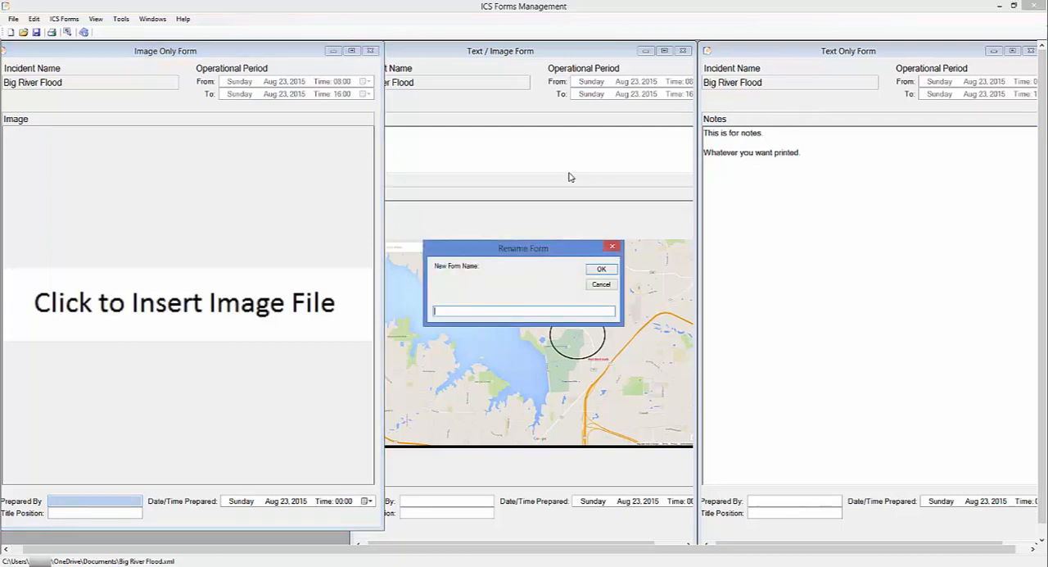
pyautogui.write('New Text Only form')
pyautogui.click(599, 270)
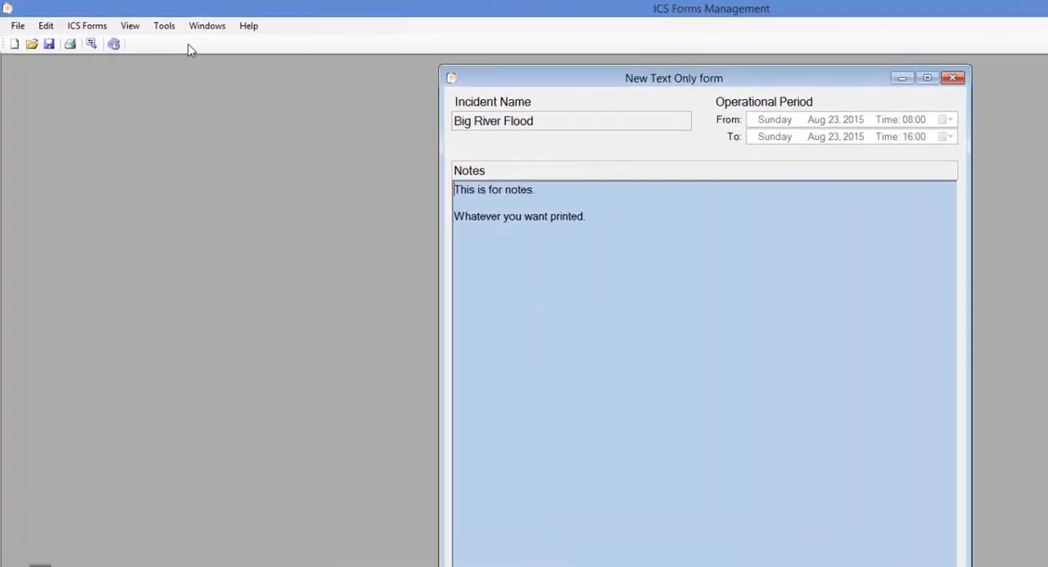
pyautogui.click(89, 26)
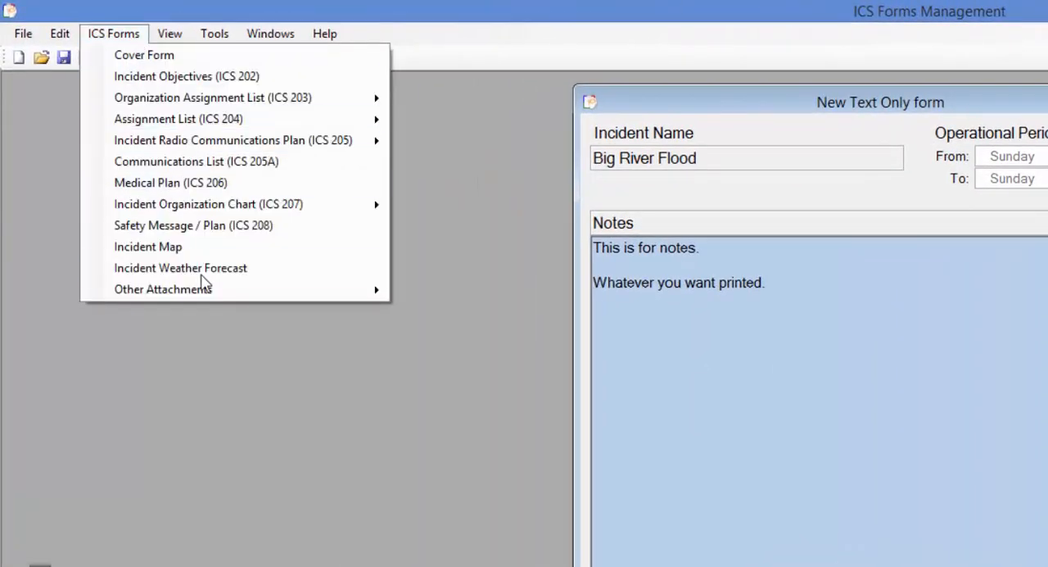
pyautogui.moveTo(205, 291)
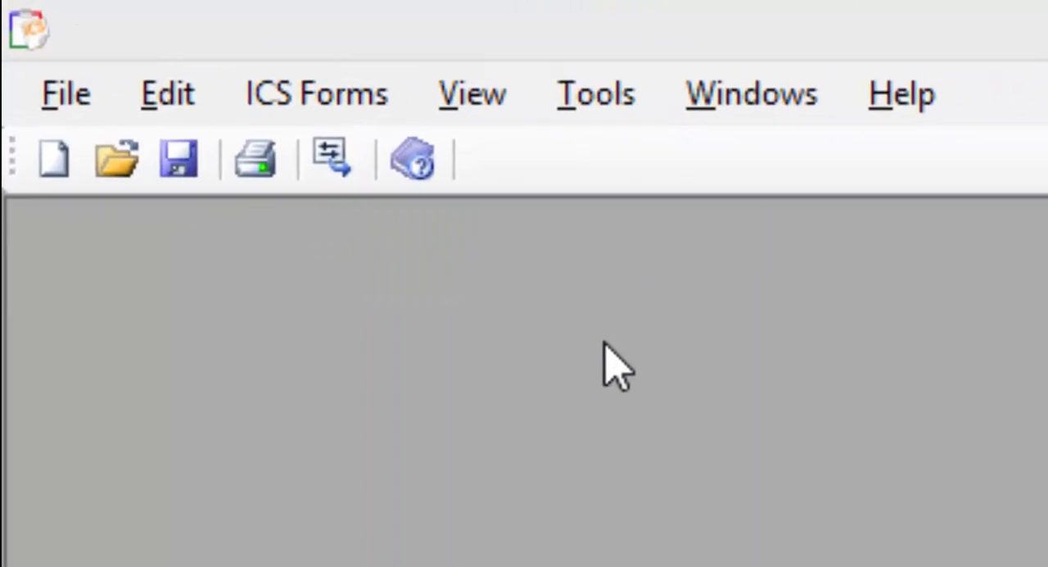
# Open the Navigator to get an overview of all the plan's forms
pyautogui.click(604, 342)
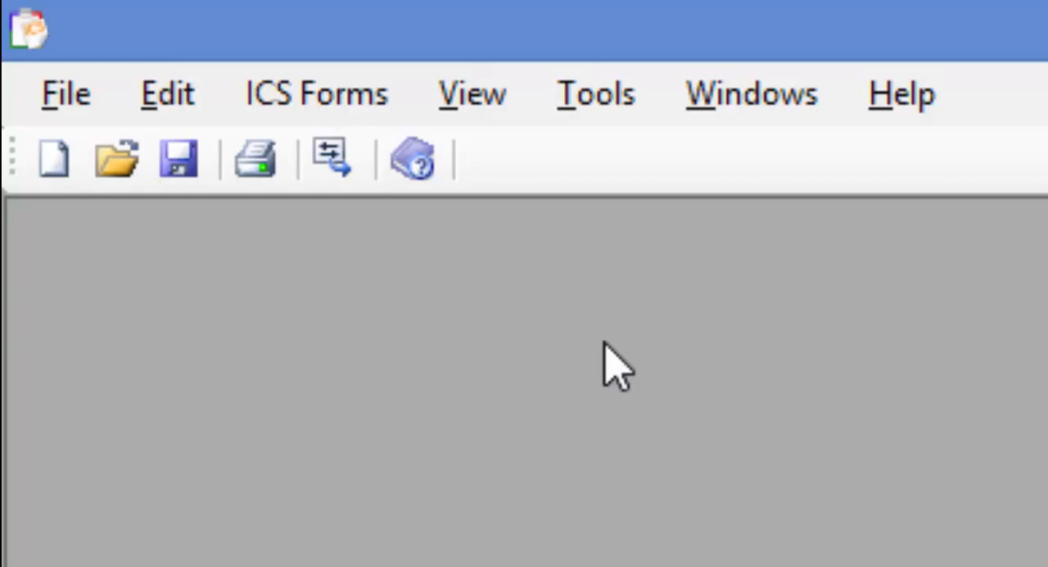
pyautogui.click(595, 90)
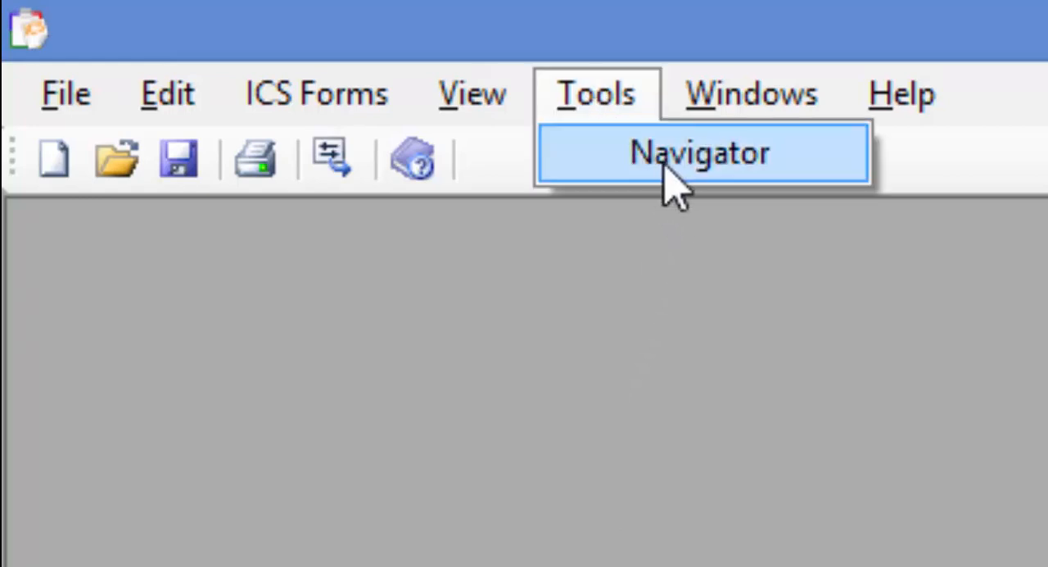
pyautogui.click(426, 309)
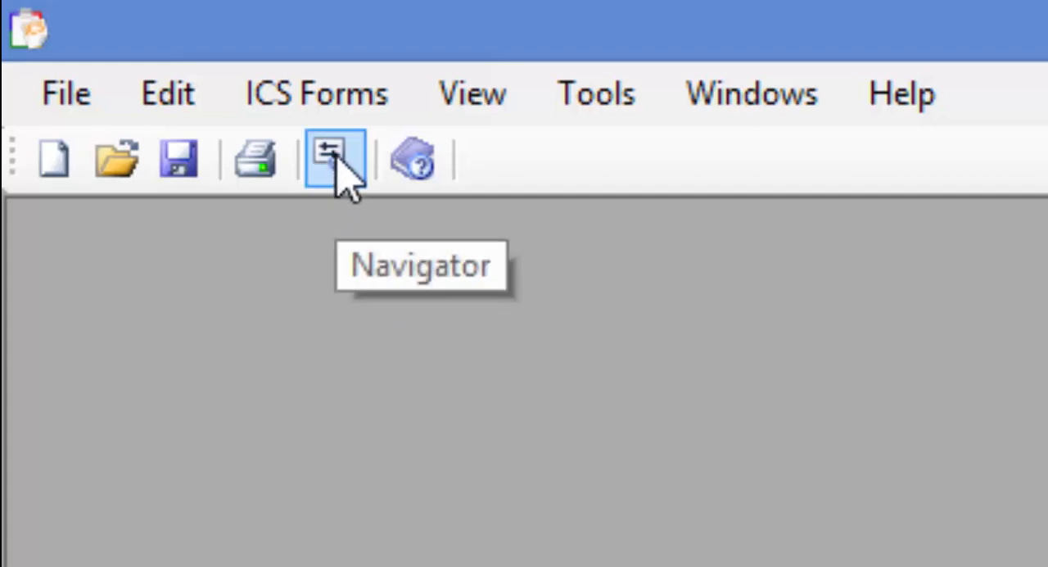
pyautogui.click(335, 159)
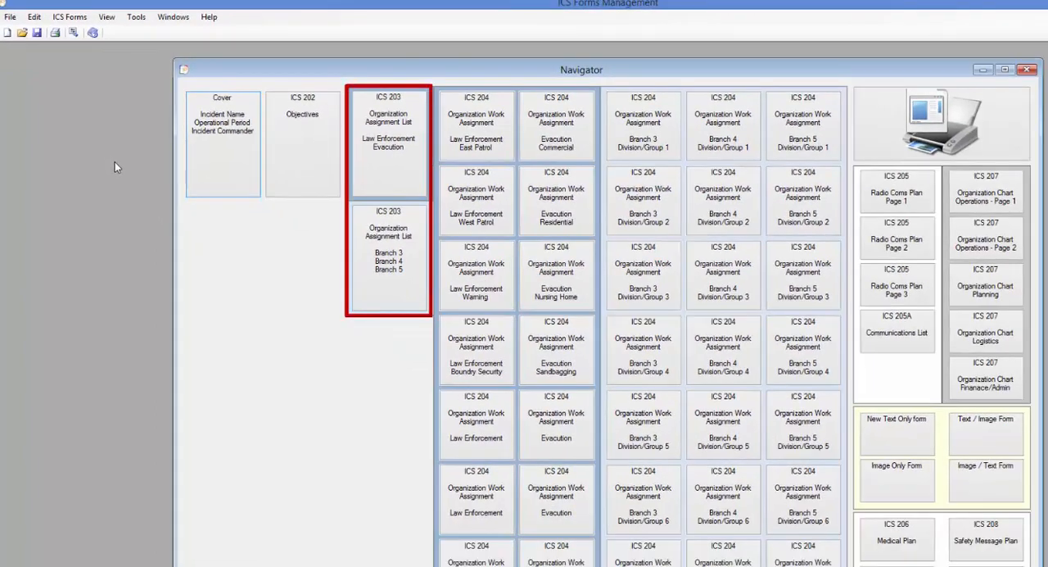
# Open the Law Enforcement and Evacuation ICS 203 from the Navigator, move it aside, and open East Patrol's ICS 204 from it
pyautogui.click(397, 172)
pyautogui.moveTo(491, 57); pyautogui.dragTo(76, 331)
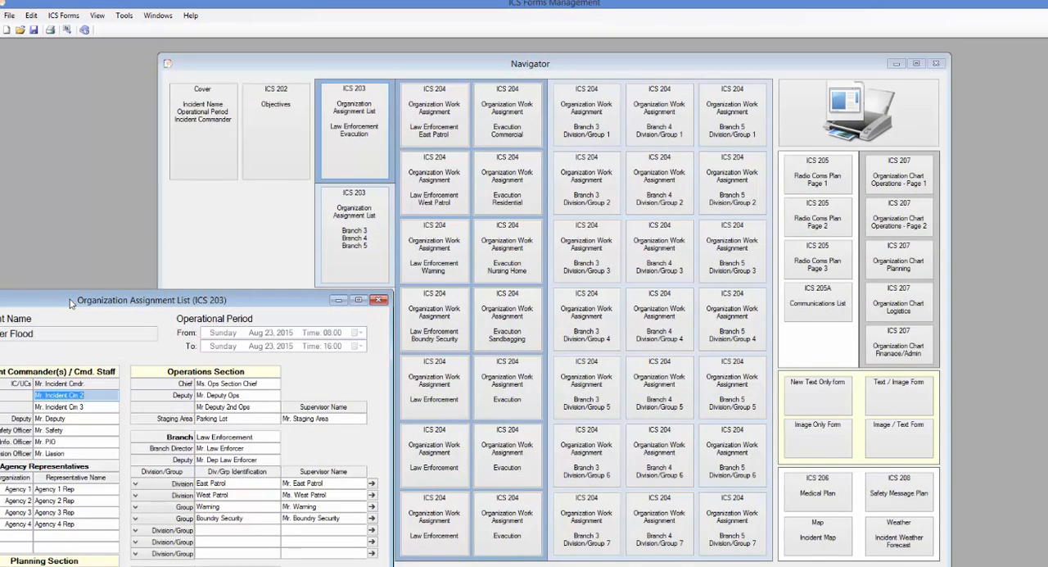
pyautogui.click(372, 484)
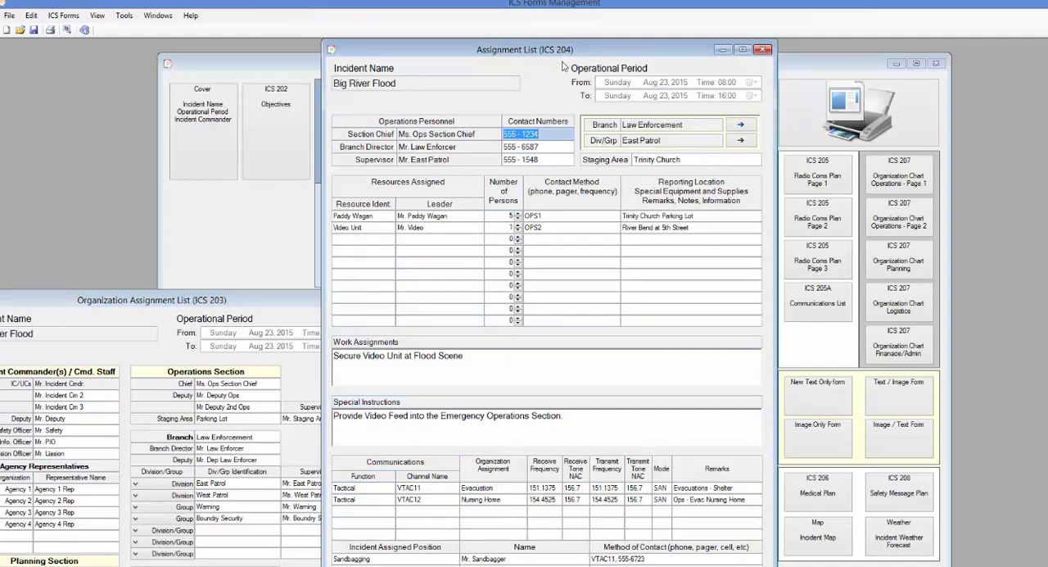
# Move East Patrol's ICS 204 clear of the Navigator, and close both it and the Law Enforcement and Evacuation ICS 203
pyautogui.moveTo(564, 57); pyautogui.dragTo(637, 304)
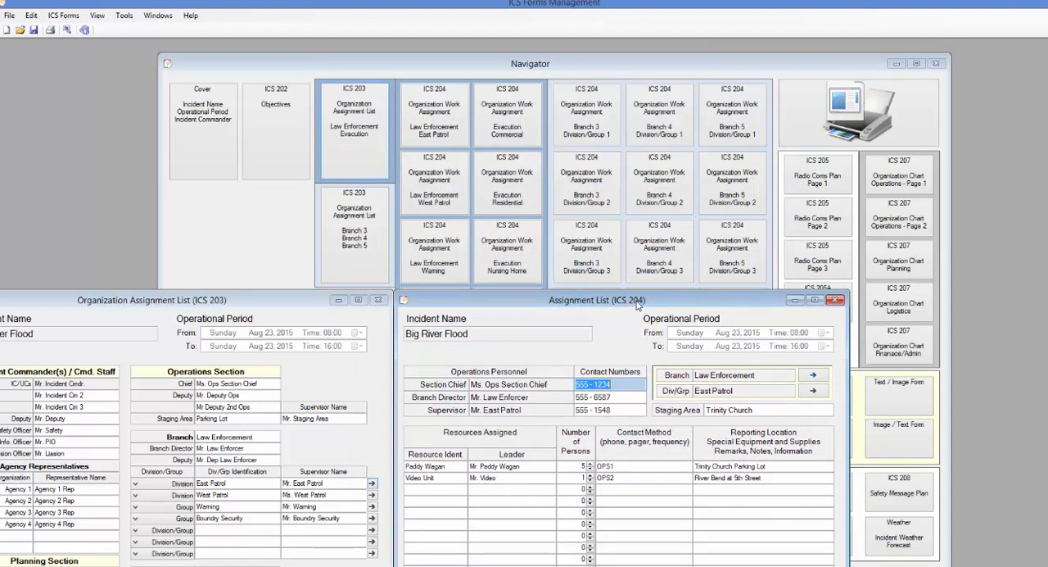
pyautogui.click(835, 302)
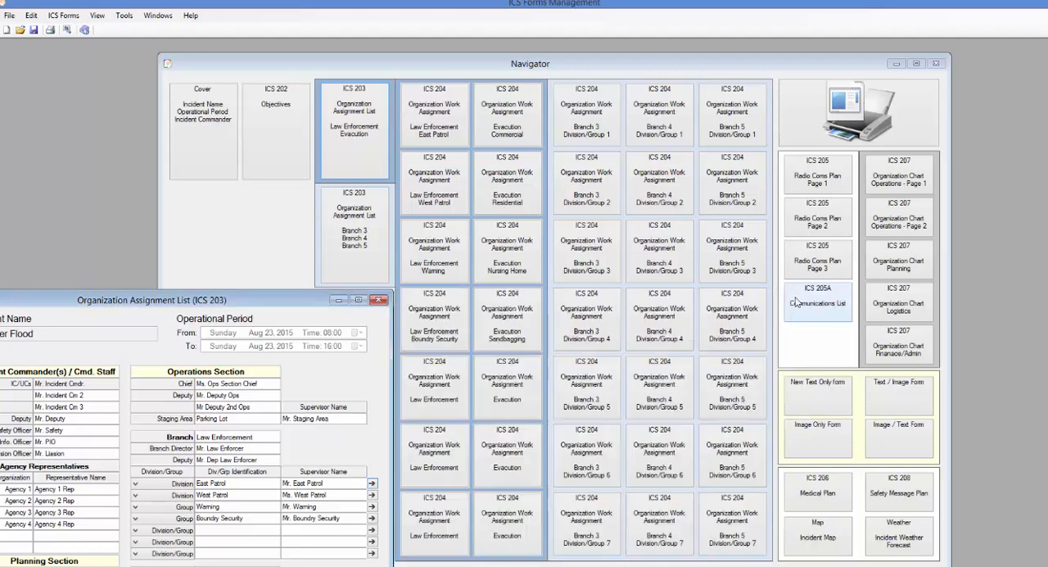
pyautogui.click(379, 301)
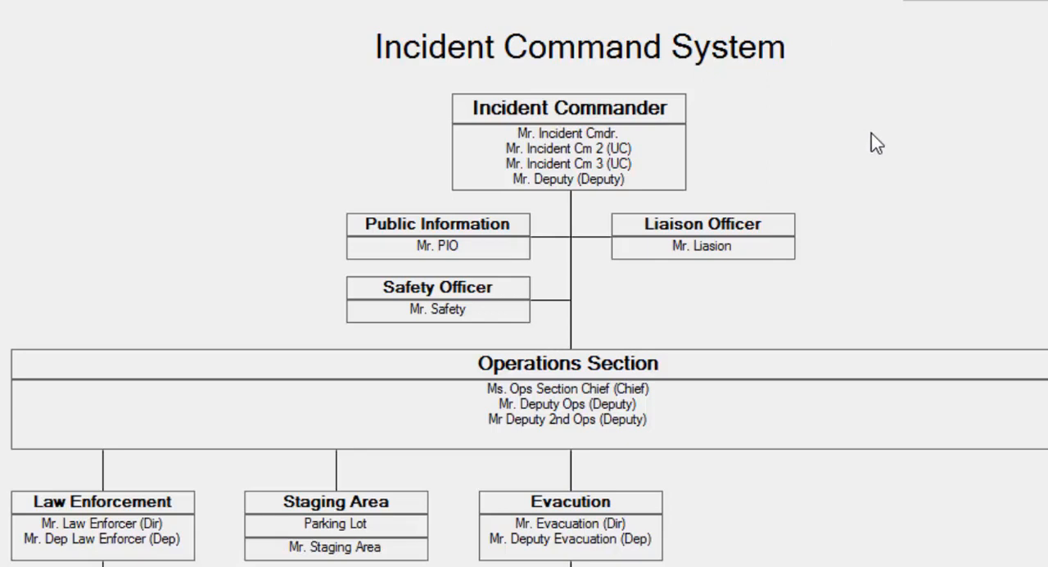
# Refresh the Incident Command System organization chart form
pyautogui.rightClick(873, 137)
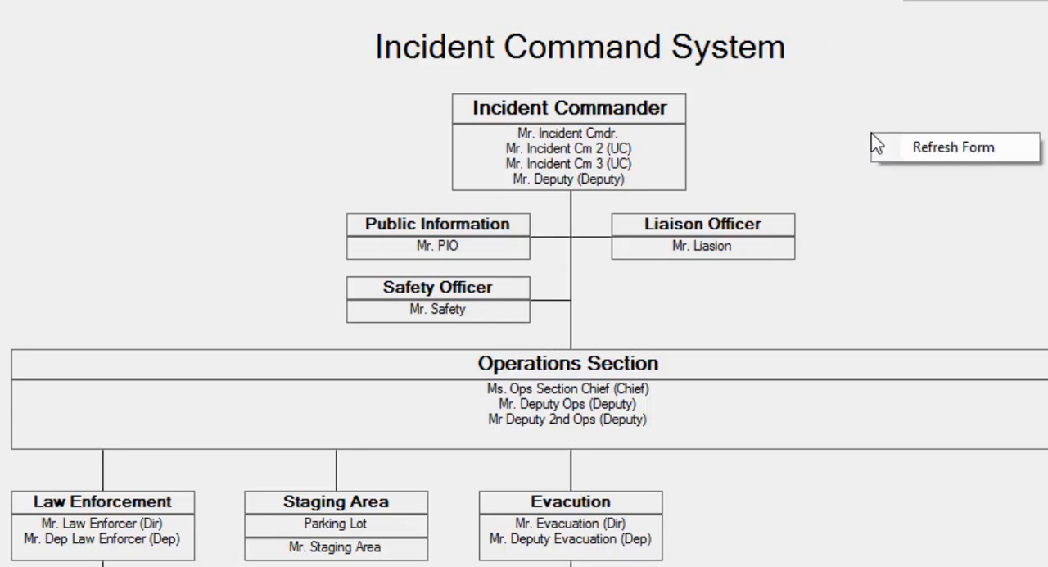
pyautogui.click(936, 151)
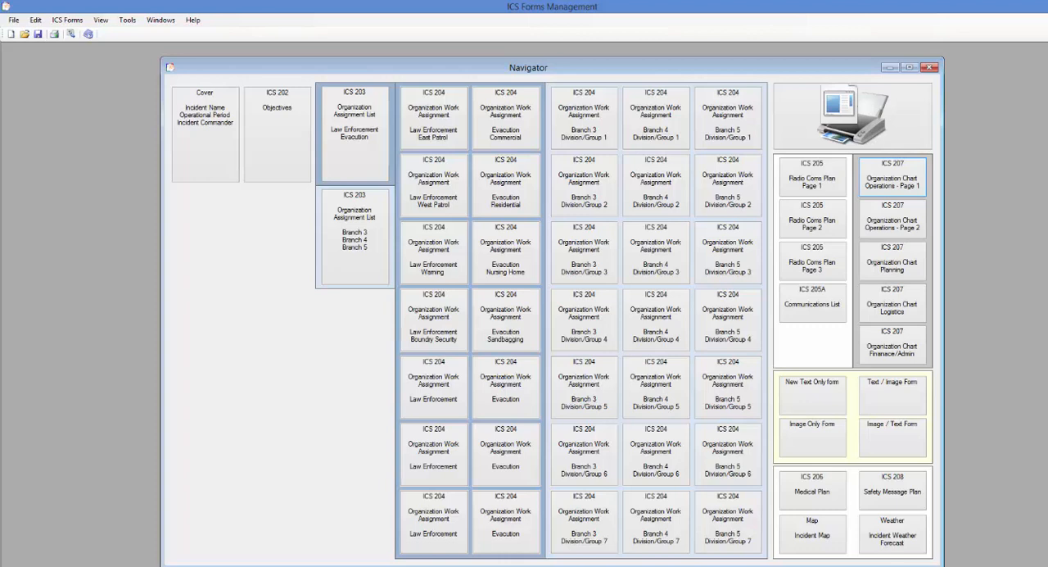
# Insert the US Flag picture into the Image Only Form opened from the Navigator, and remove the picture again
pyautogui.click(809, 442)
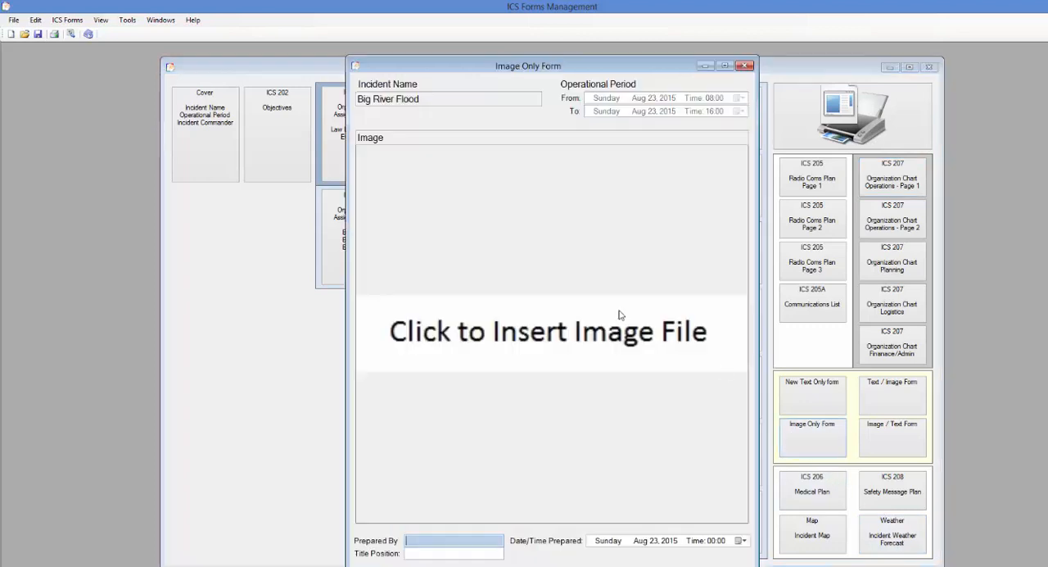
pyautogui.click(598, 330)
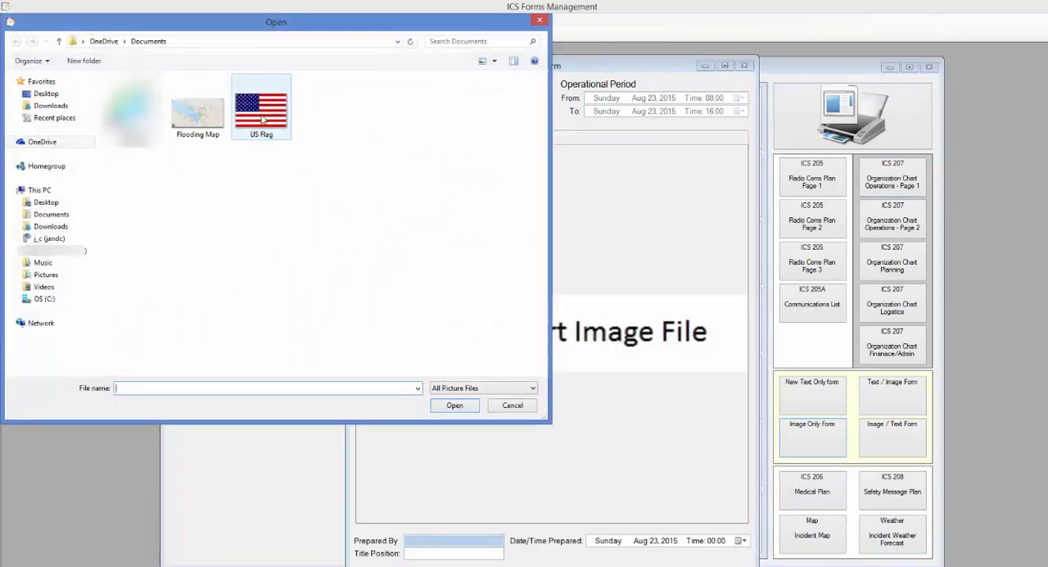
pyautogui.click(263, 114)
pyautogui.click(453, 404)
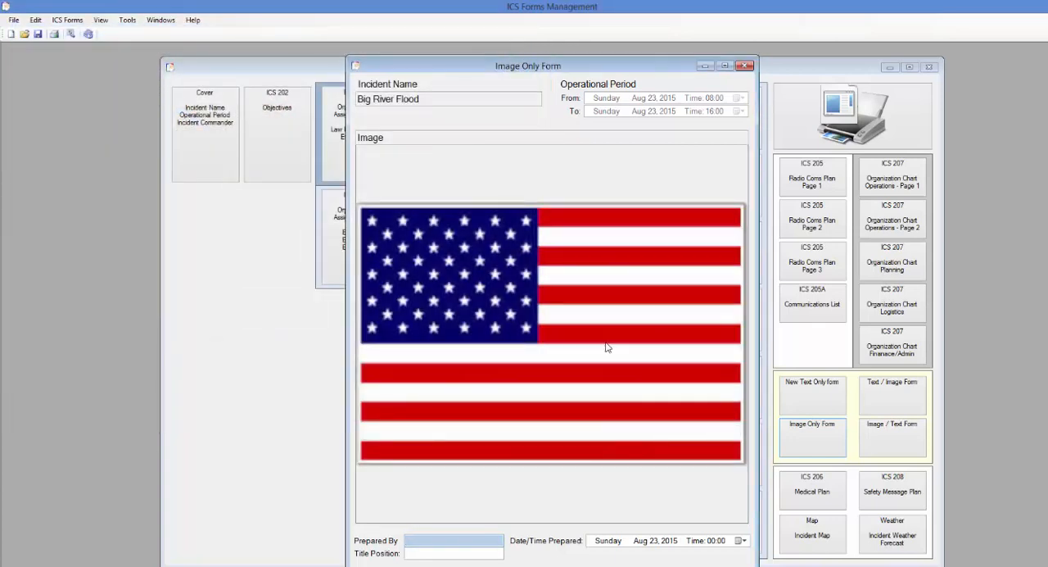
pyautogui.rightClick(606, 347)
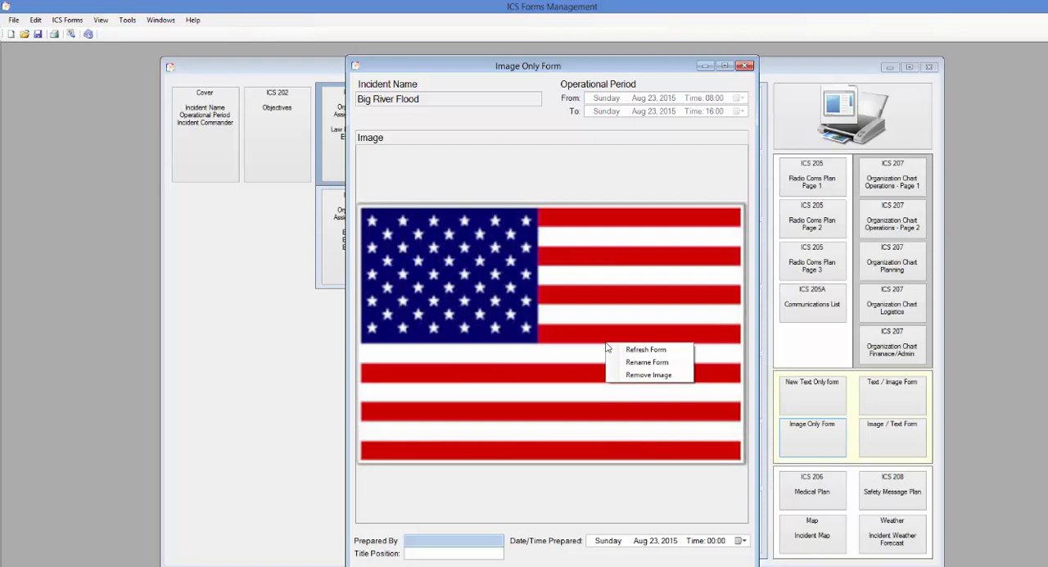
pyautogui.click(634, 378)
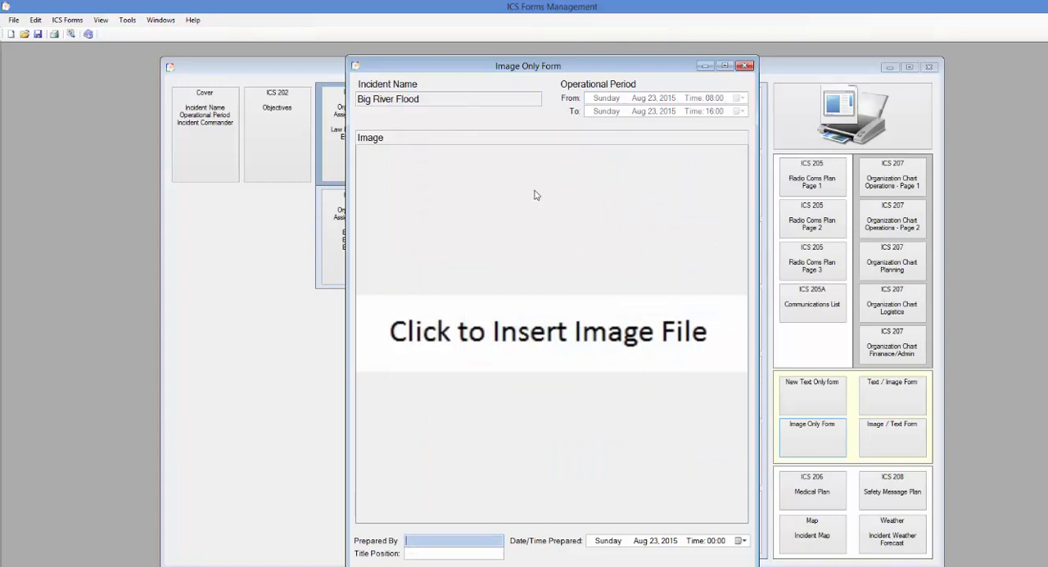
# Rename the Image Only Form to "New Image Only Form"
pyautogui.rightClick(476, 121)
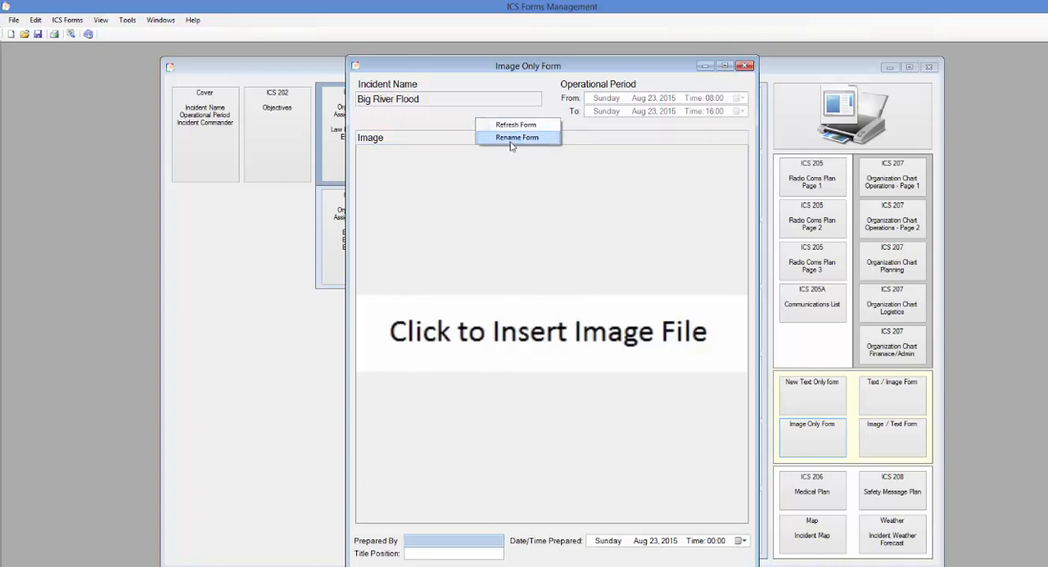
pyautogui.click(510, 139)
pyautogui.write('N')
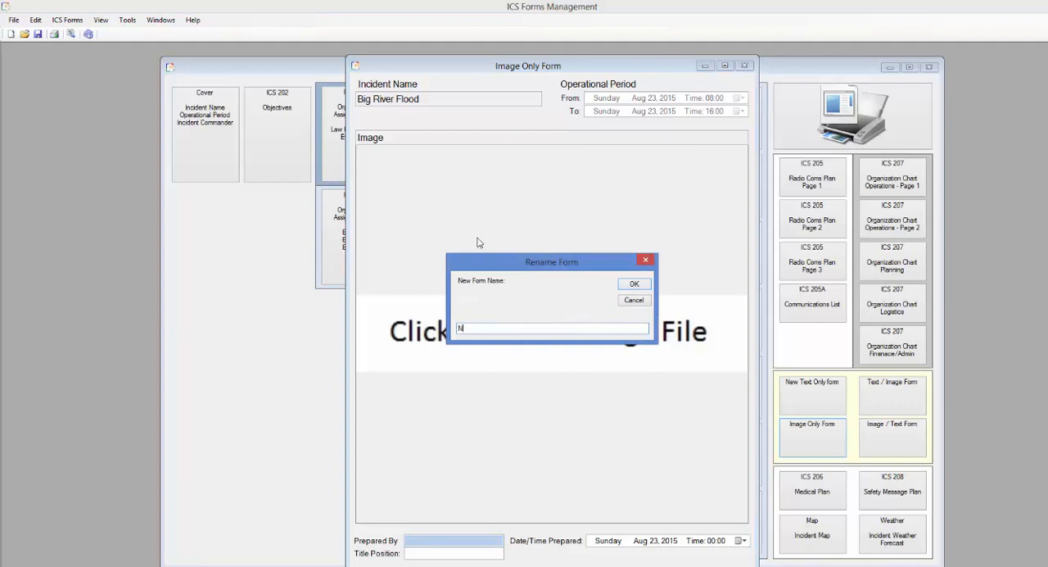
pyautogui.write('ew Image Only Form')
pyautogui.click(624, 289)
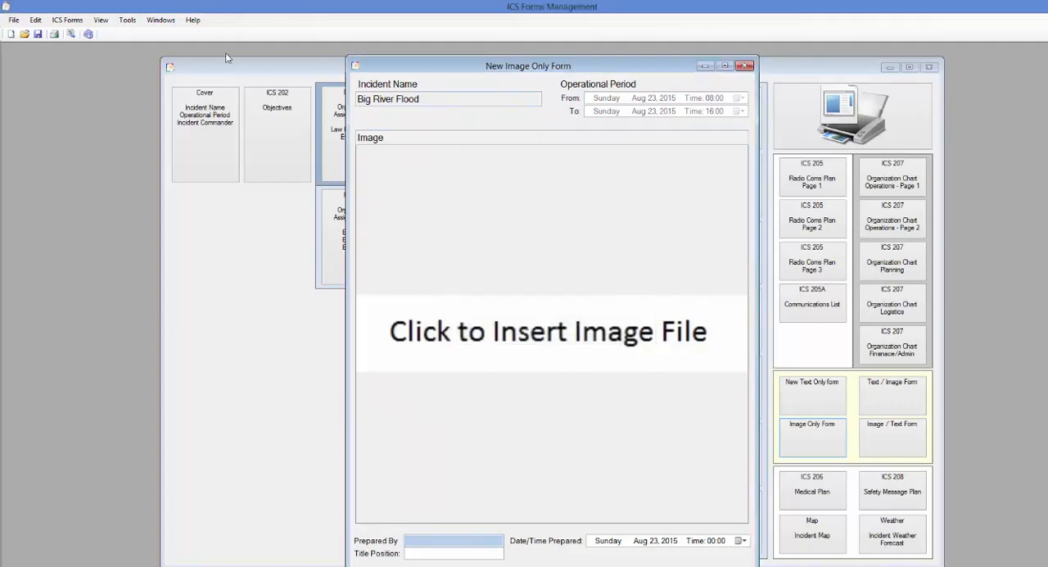
# Check the renamed image form's entry among the other attachments, and close the form
pyautogui.click(161, 20)
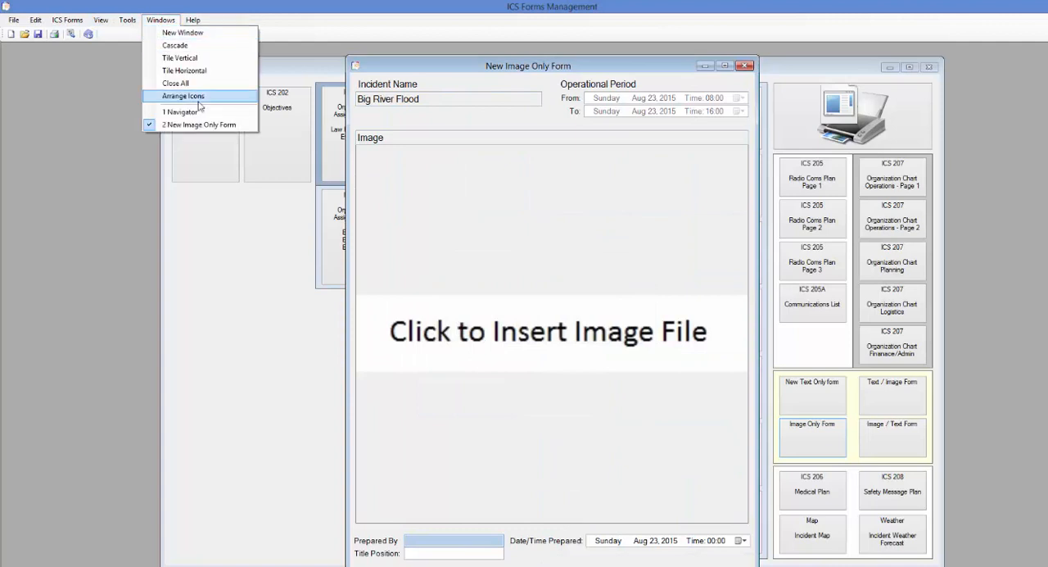
pyautogui.moveTo(67, 20)
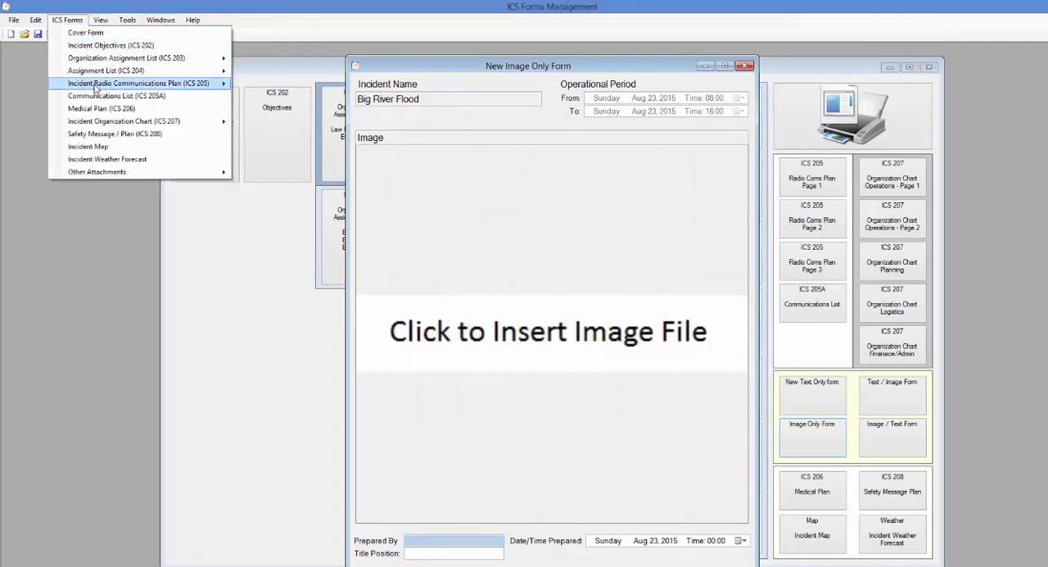
pyautogui.moveTo(163, 173)
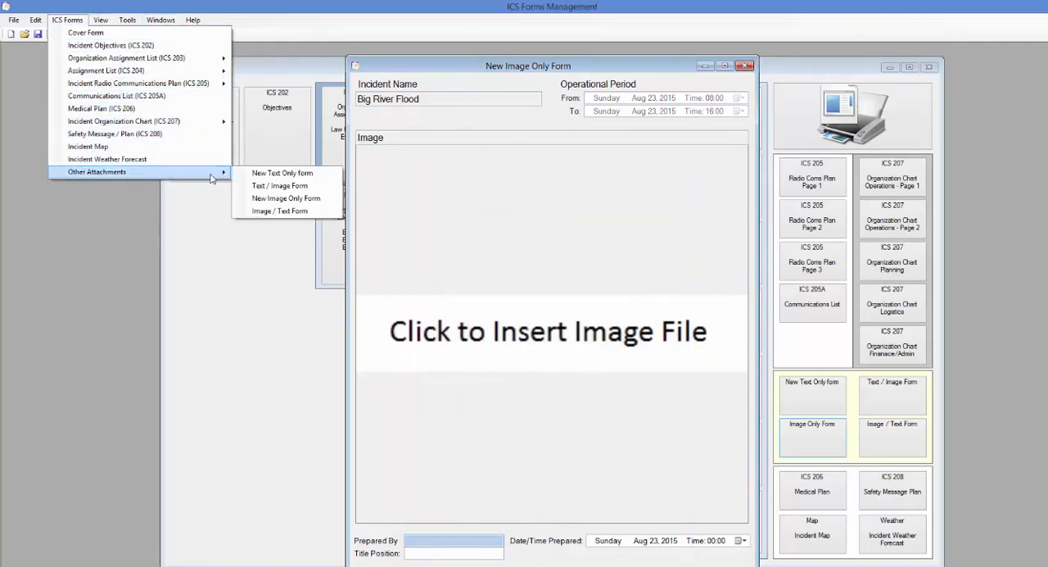
pyautogui.click(276, 199)
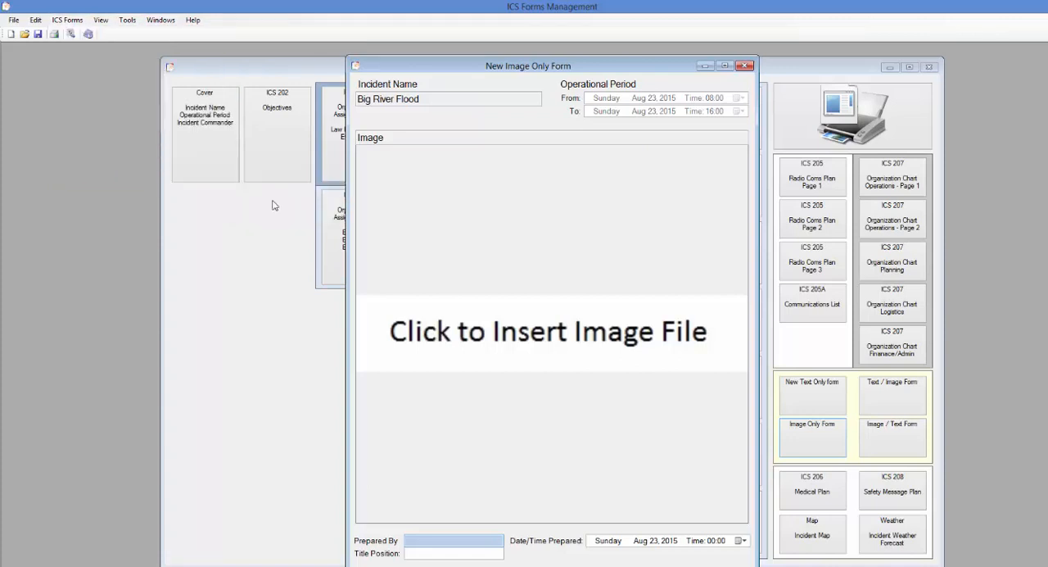
pyautogui.click(743, 66)
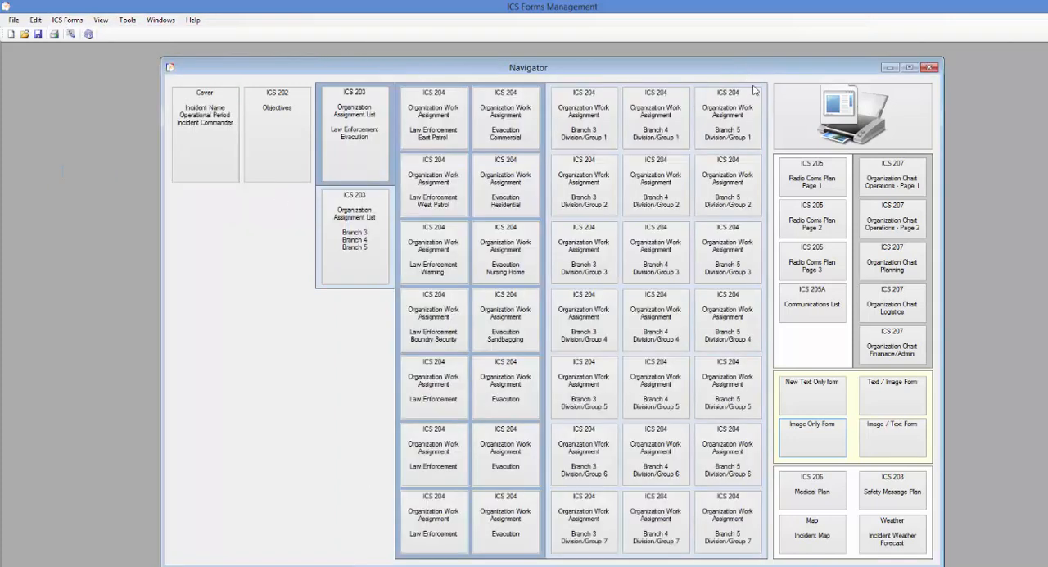
pyautogui.click(802, 133)
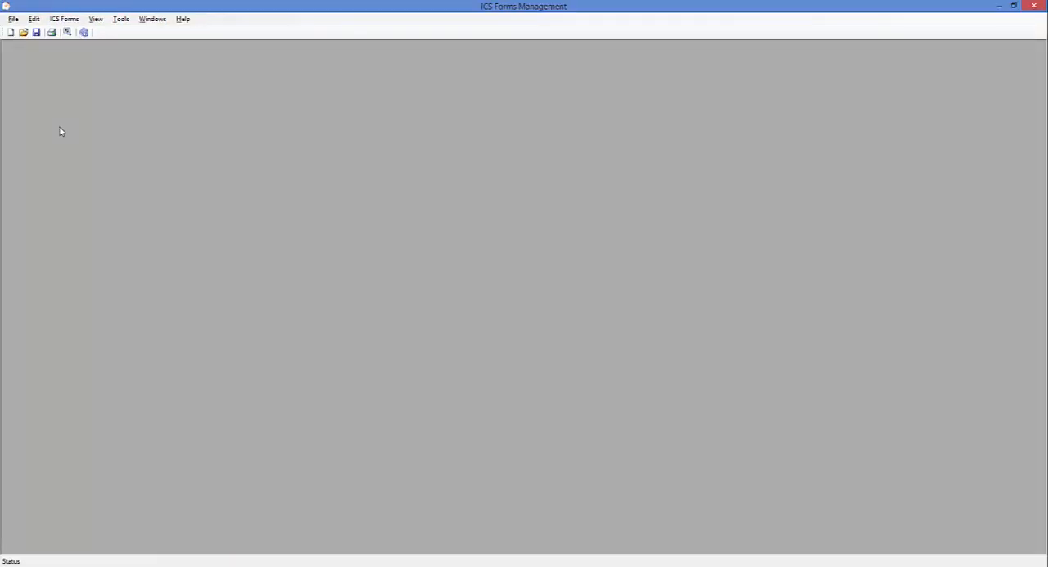
# Open the plan's Cover Form and place it at the edge of the workspace
pyautogui.click(69, 22)
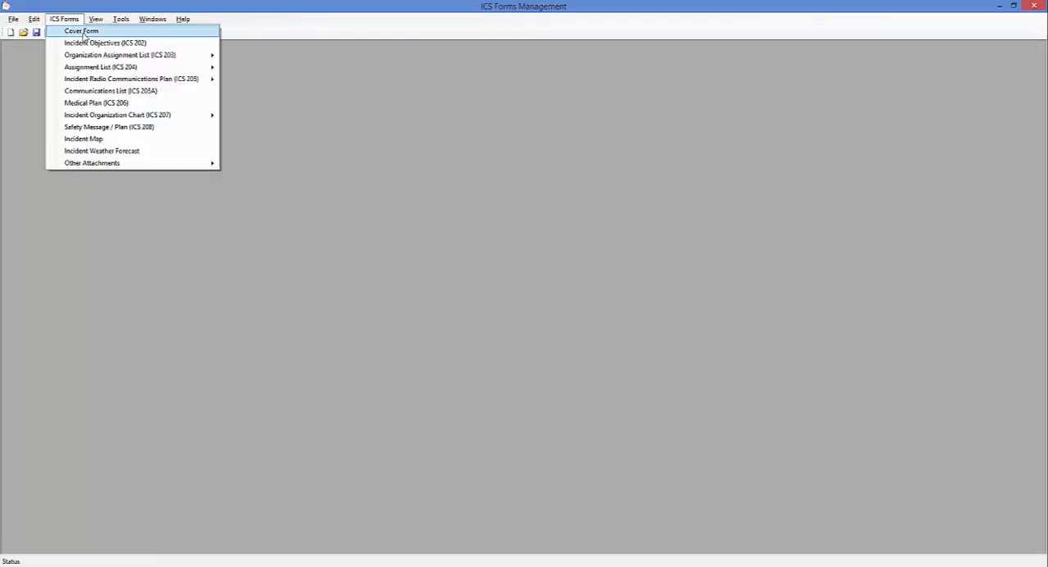
pyautogui.click(84, 35)
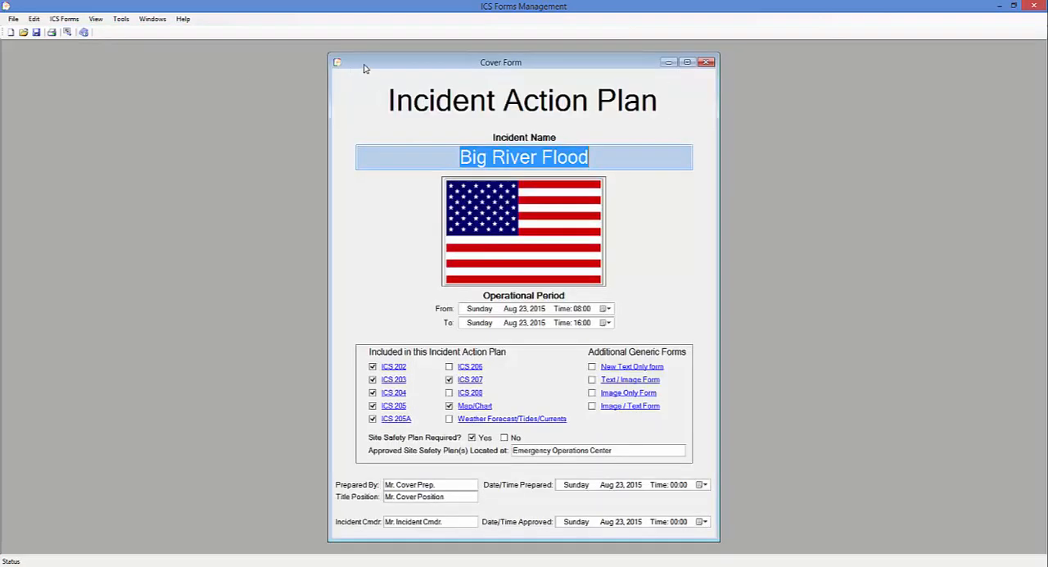
pyautogui.moveTo(364, 66); pyautogui.dragTo(43, 59)
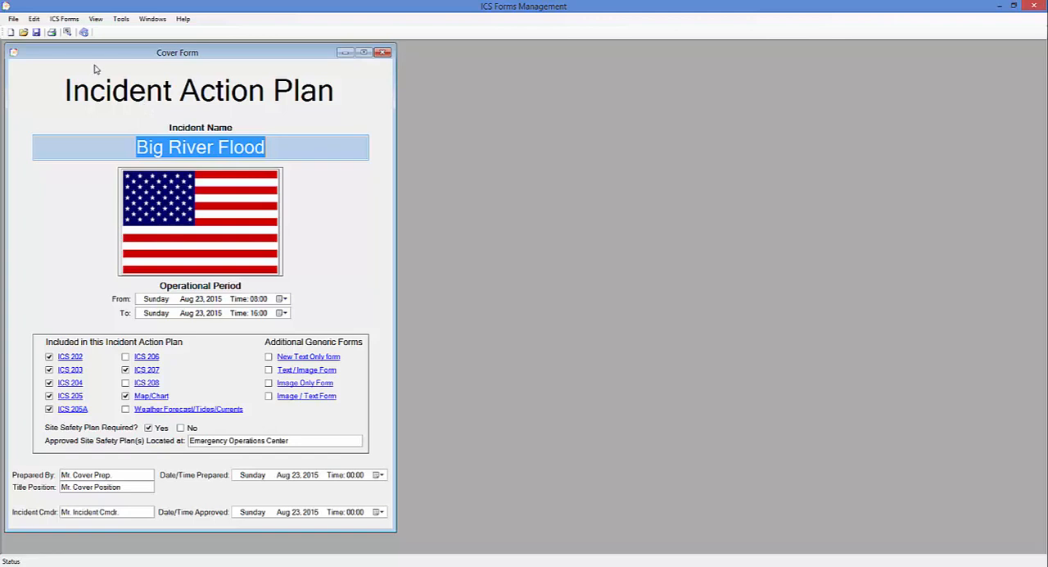
# Open the print report for the Incident Action Plan and place it beside the Cover Form
pyautogui.click(13, 19)
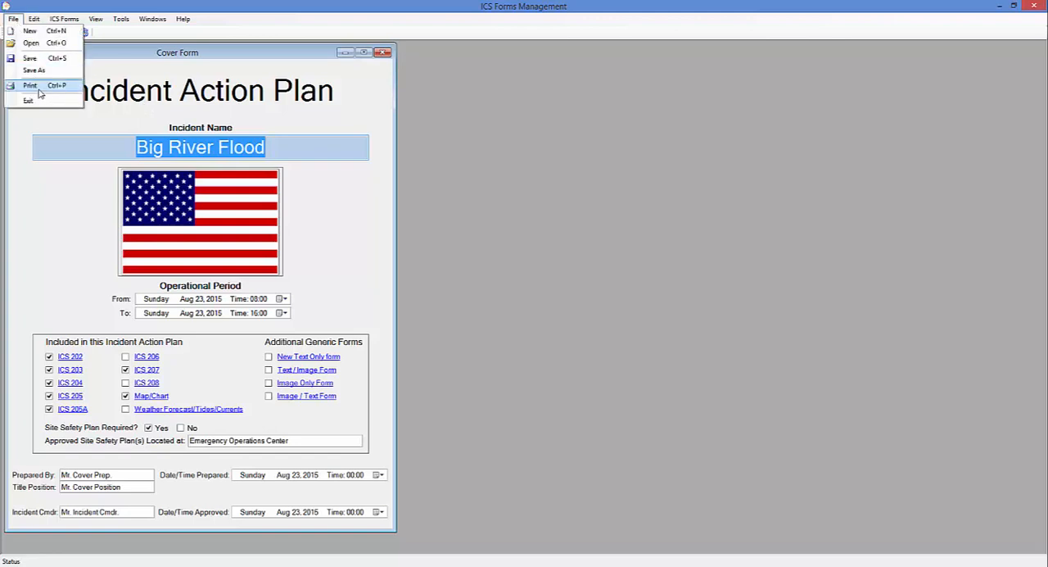
pyautogui.click(20, 133)
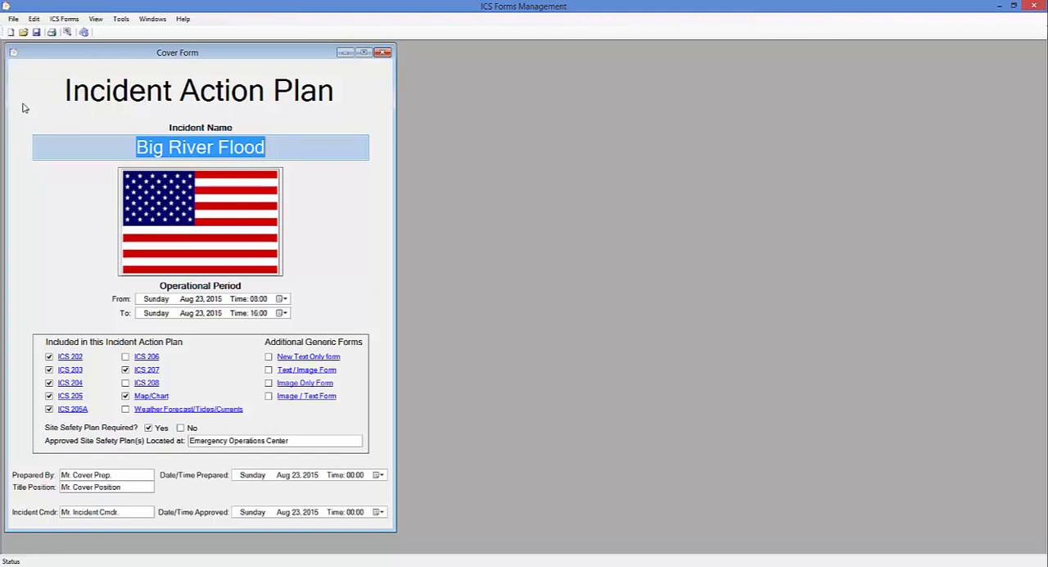
pyautogui.click(51, 32)
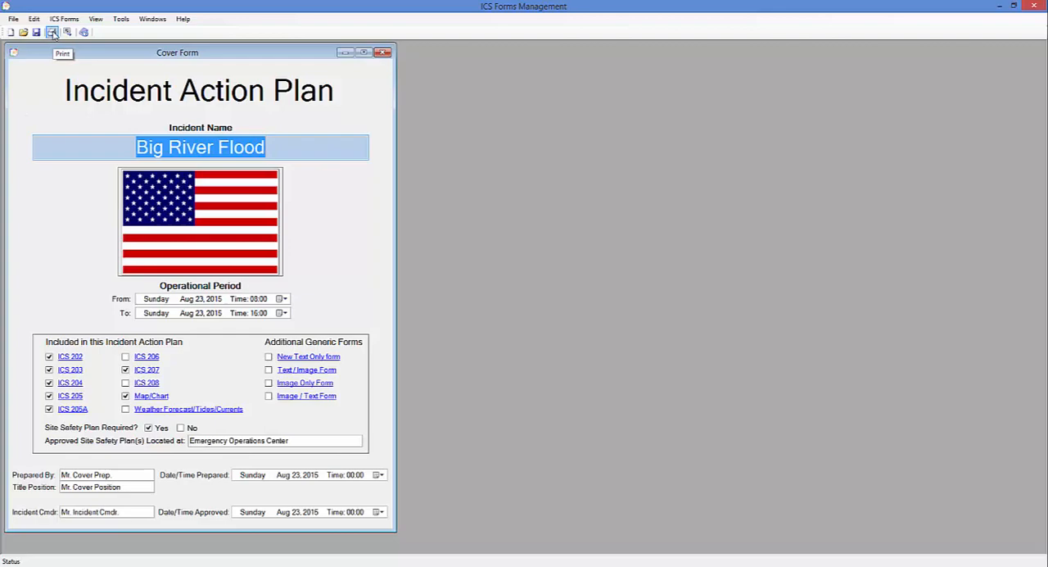
pyautogui.moveTo(479, 80); pyautogui.dragTo(595, 52)
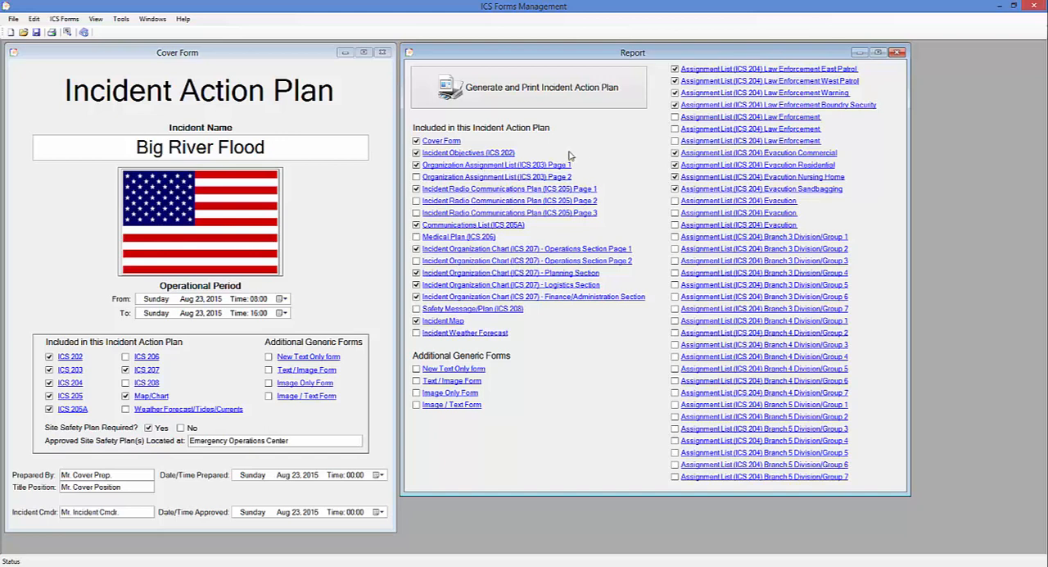
# Generate the full Incident Action Plan preview, and examine its printing options without printing
pyautogui.click(570, 103)
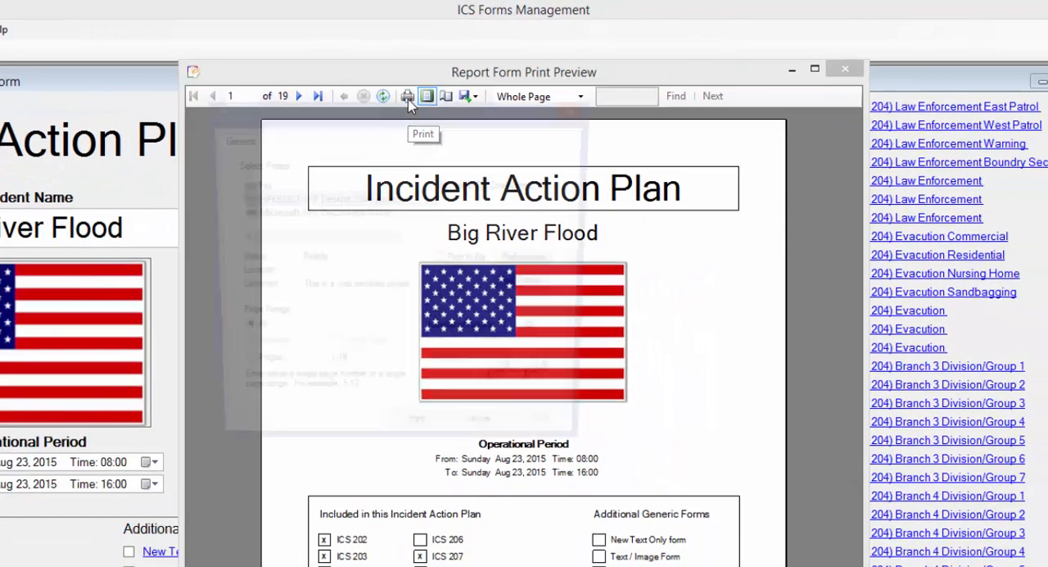
pyautogui.click(382, 118)
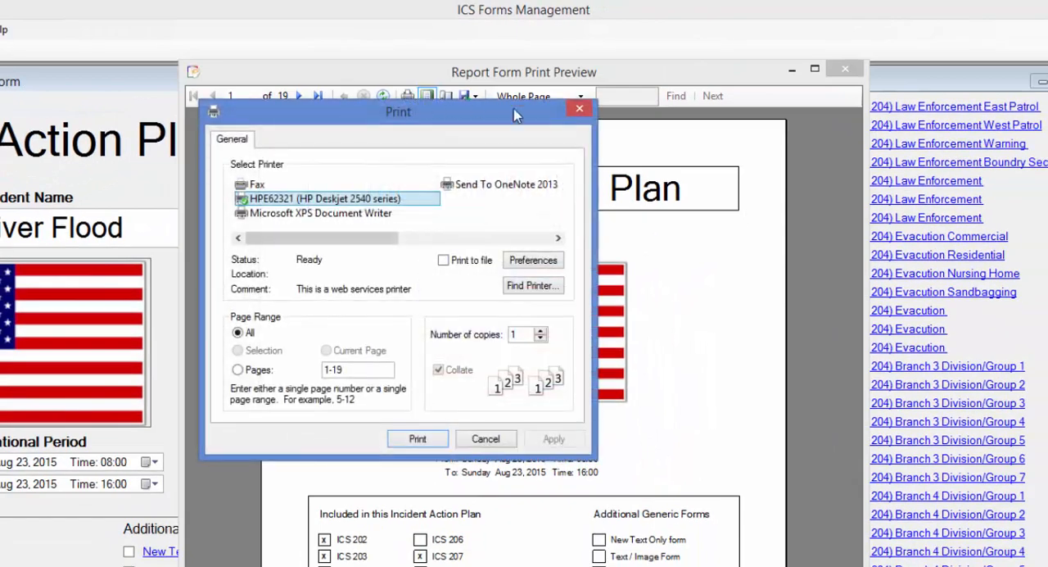
pyautogui.click(579, 110)
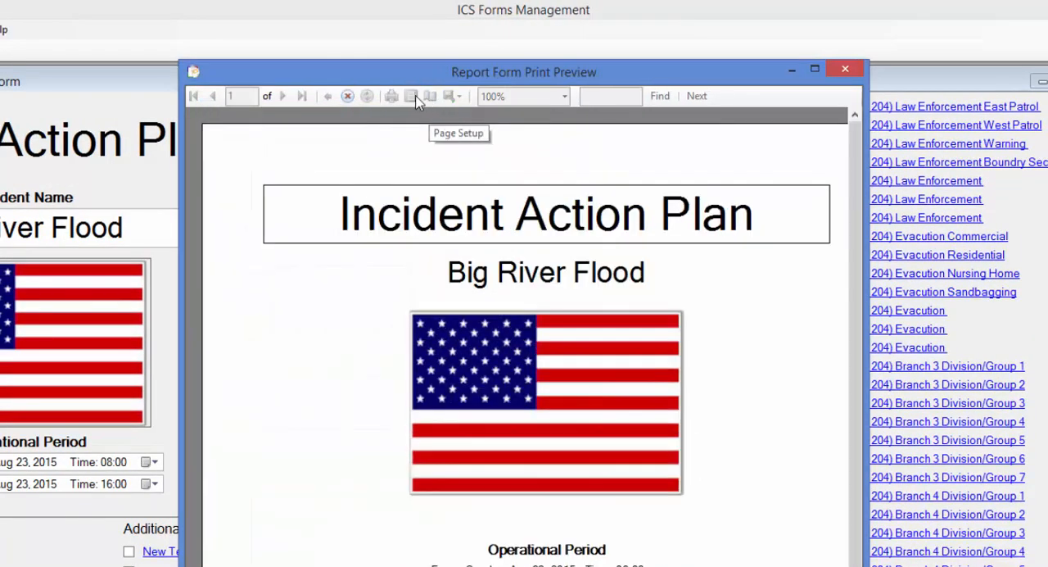
# Switch the preview's print layout off and on again, and examine the page setup without changing it
pyautogui.click(426, 98)
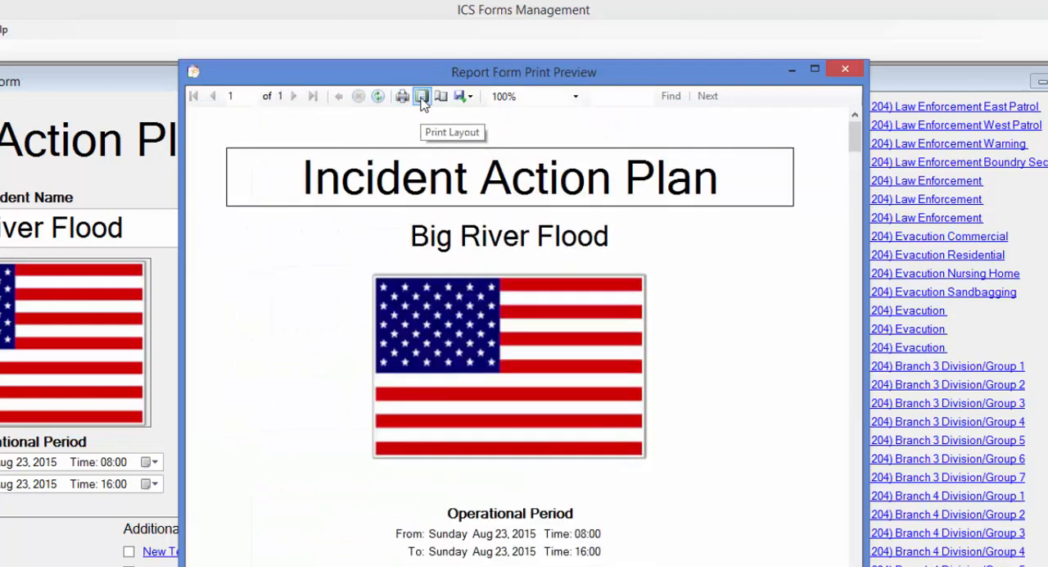
pyautogui.click(422, 96)
pyautogui.click(446, 97)
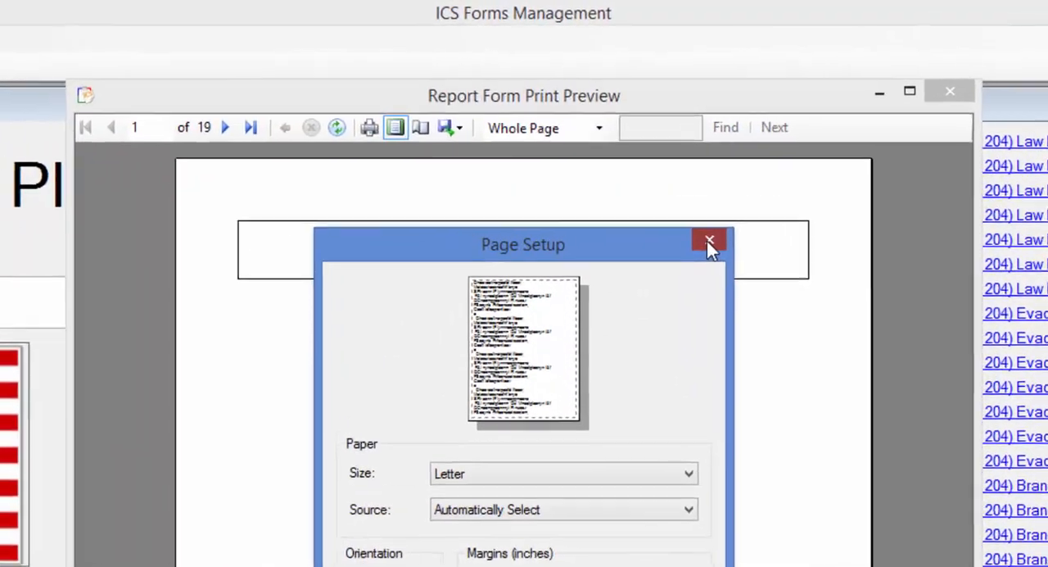
pyautogui.click(663, 180)
# Check the preview's available export format and close the preview
pyautogui.click(449, 146)
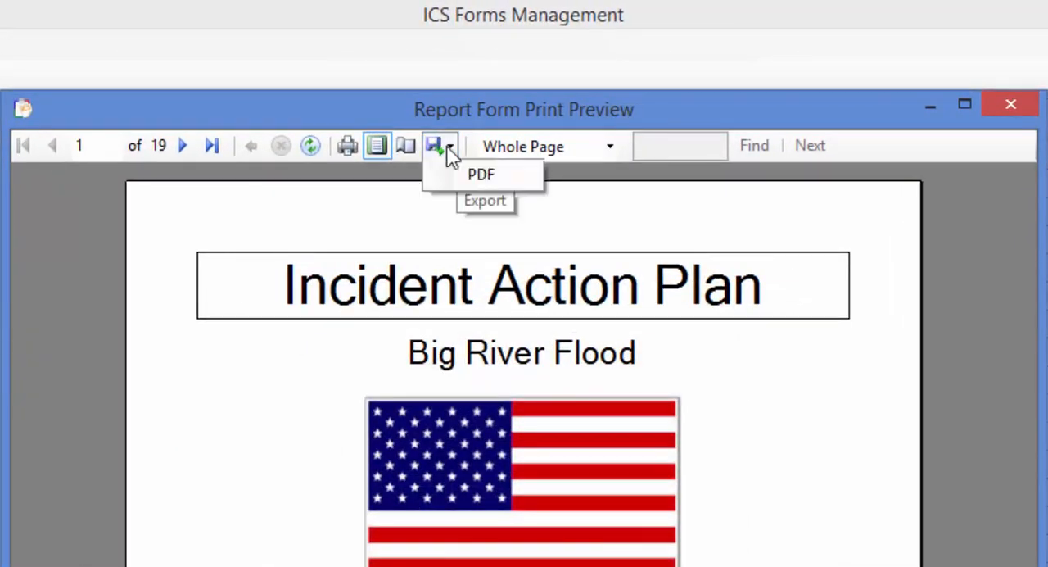
pyautogui.click(536, 189)
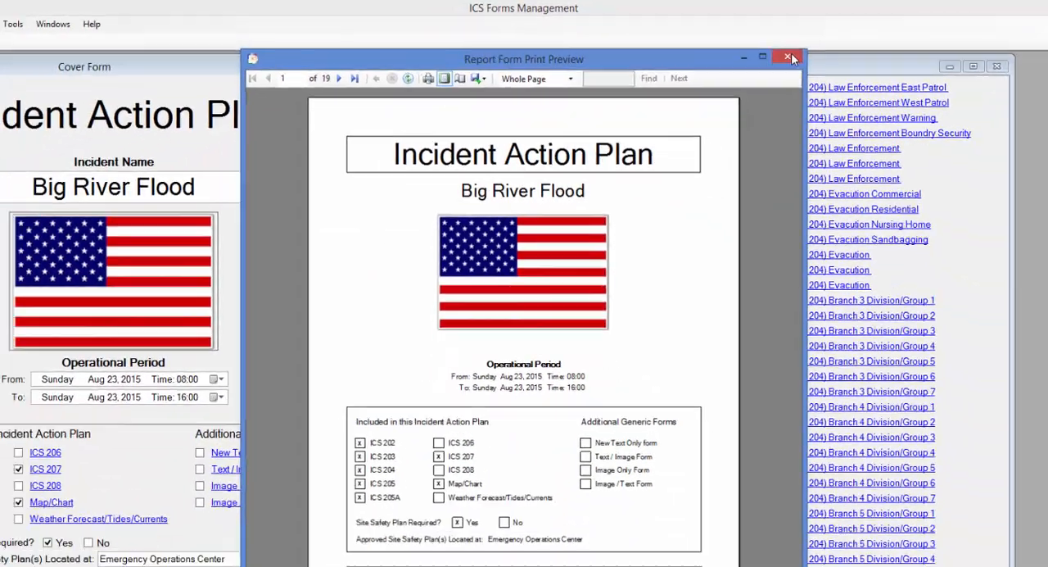
pyautogui.click(1010, 104)
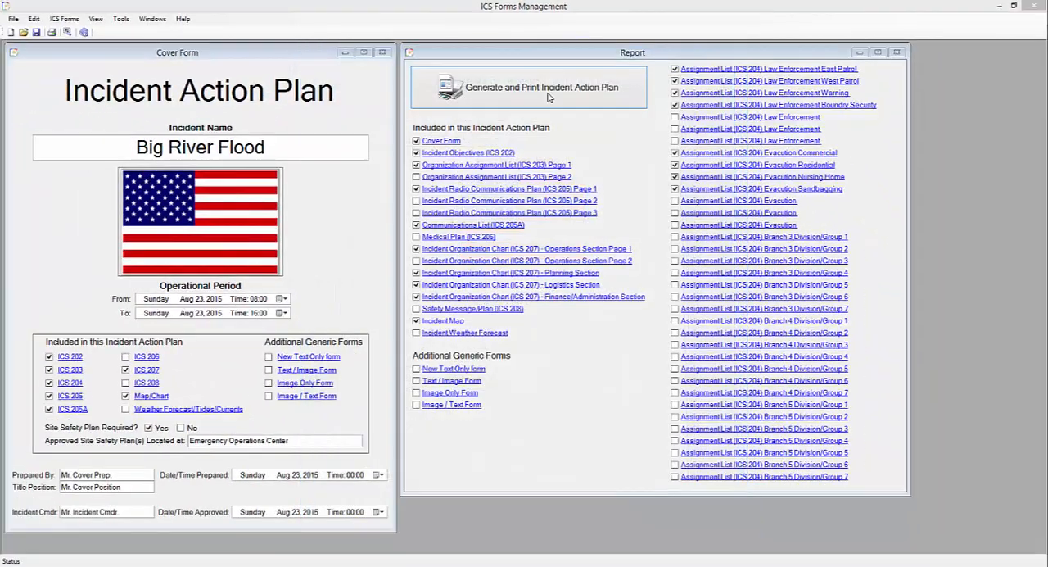
# Preview page 1 of the Organization Assignment List (ICS 203) from the report, and close that preview
pyautogui.click(459, 166)
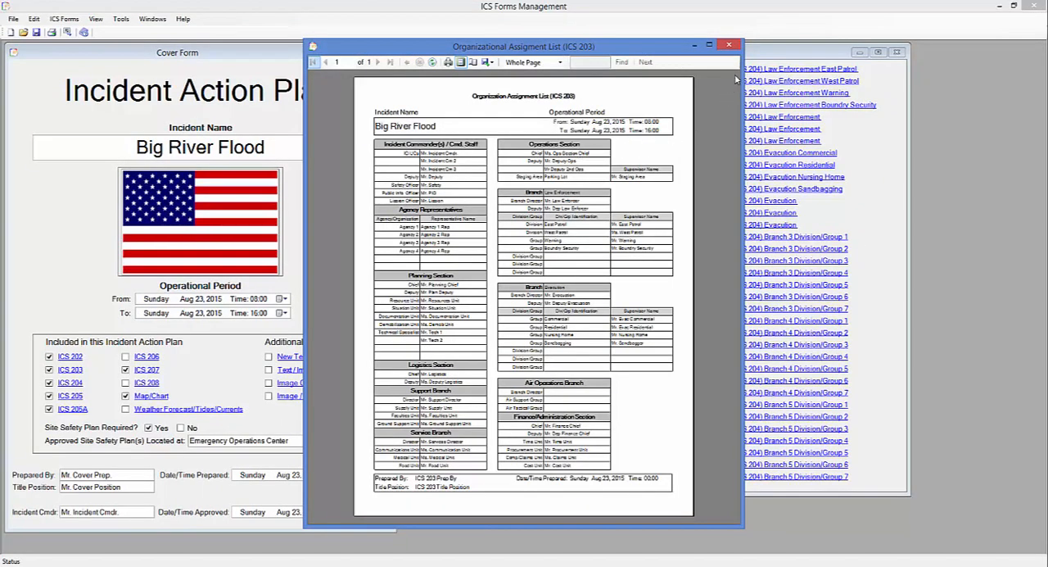
pyautogui.click(727, 45)
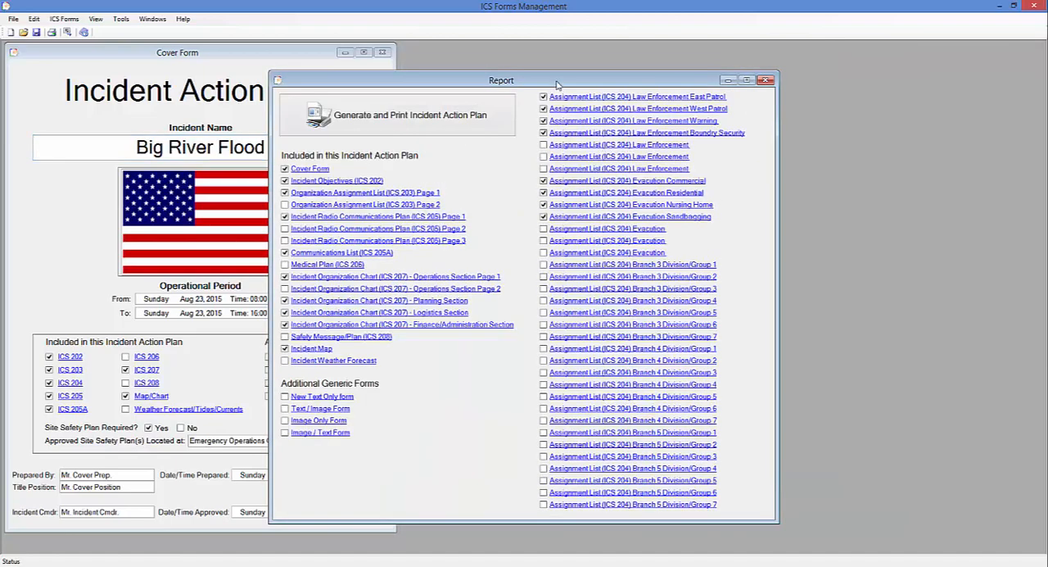
# Try excluding Incident Objectives (ICS 202) and Organization Assignment List (ICS 203) Page 1 from the report, and close the report
pyautogui.moveTo(557, 86); pyautogui.dragTo(688, 57)
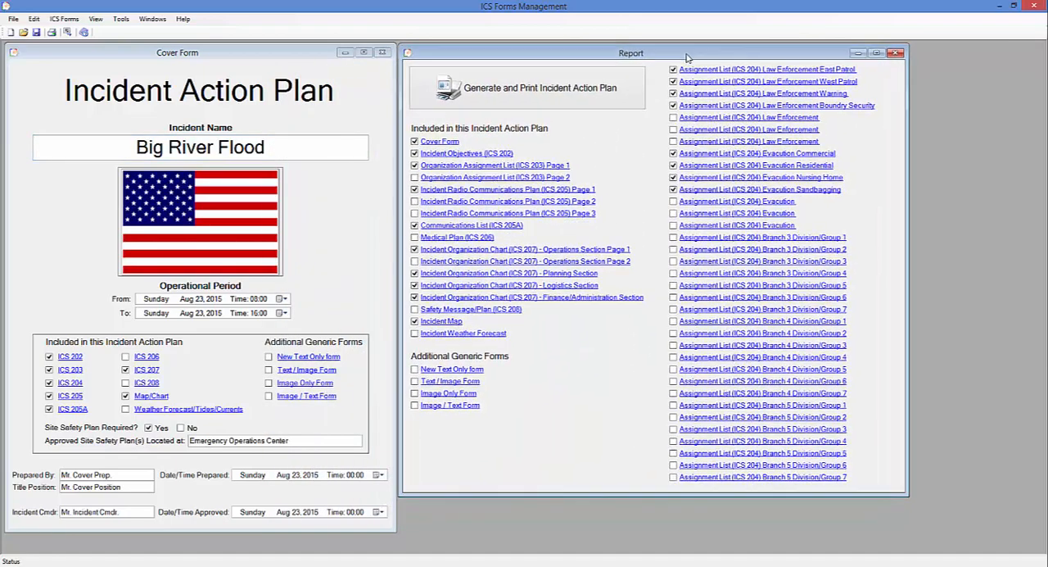
pyautogui.click(414, 153)
pyautogui.click(414, 166)
pyautogui.click(898, 56)
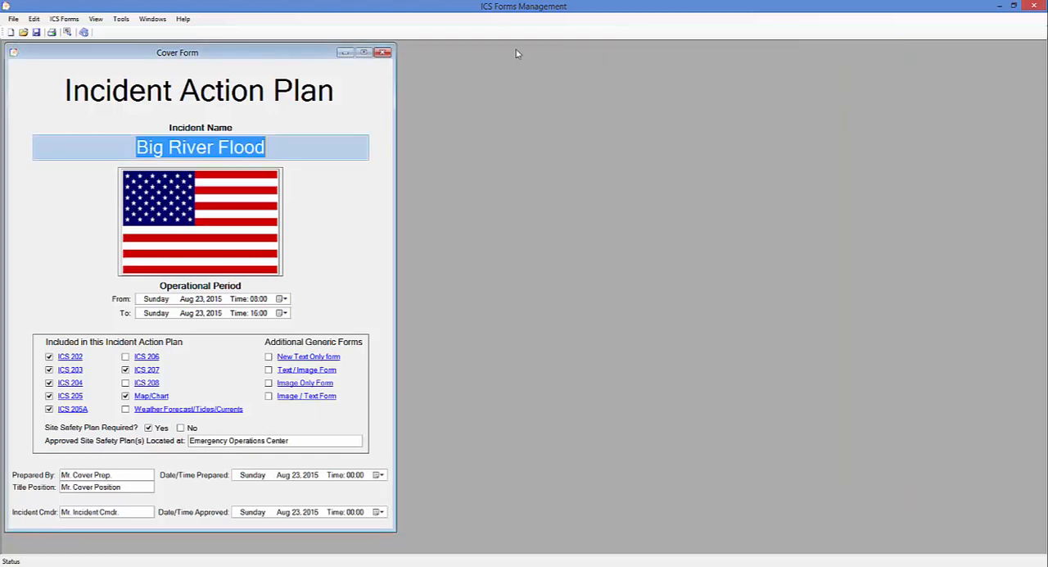
# Reopen the plan's print report and move it clear of the Cover Form
pyautogui.click(13, 20)
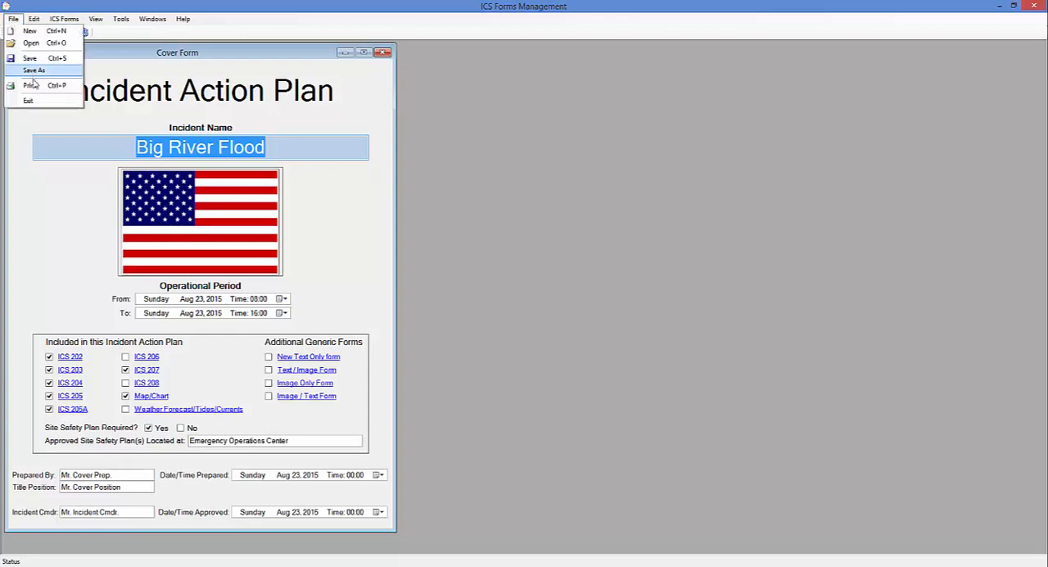
pyautogui.click(36, 86)
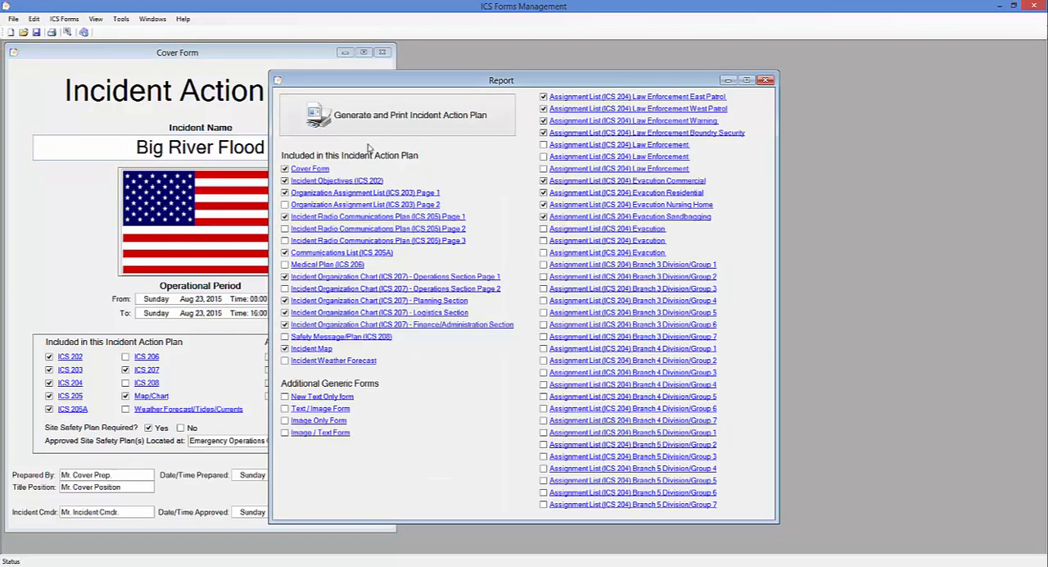
pyautogui.moveTo(494, 75); pyautogui.dragTo(605, 61)
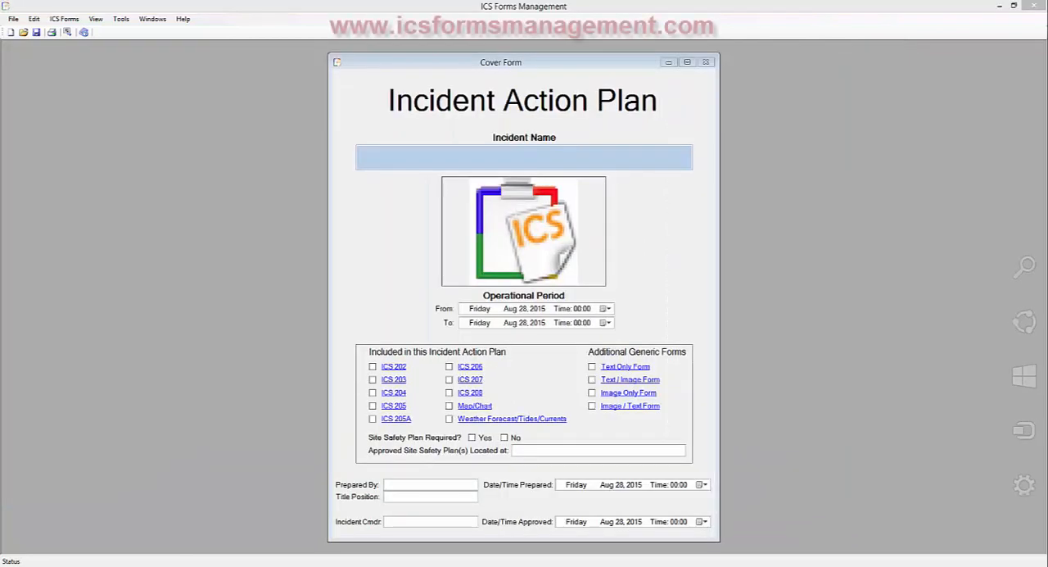